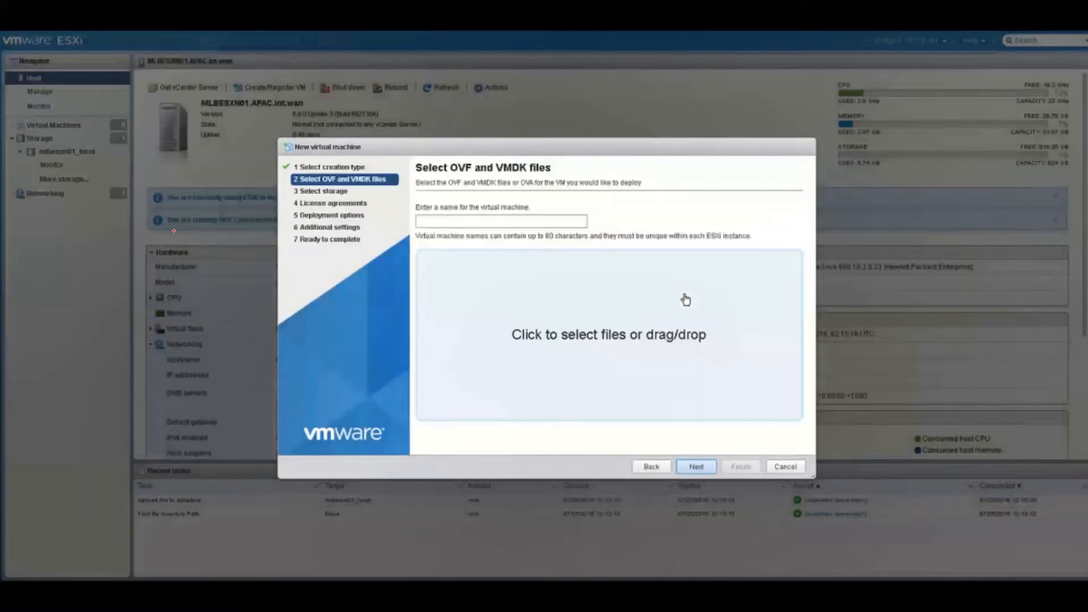
# Name the new VM MLBCUCM1 and select cucm_10.5_vmv6_v2.0.ova from Downloads
pyautogui.click(512, 226)
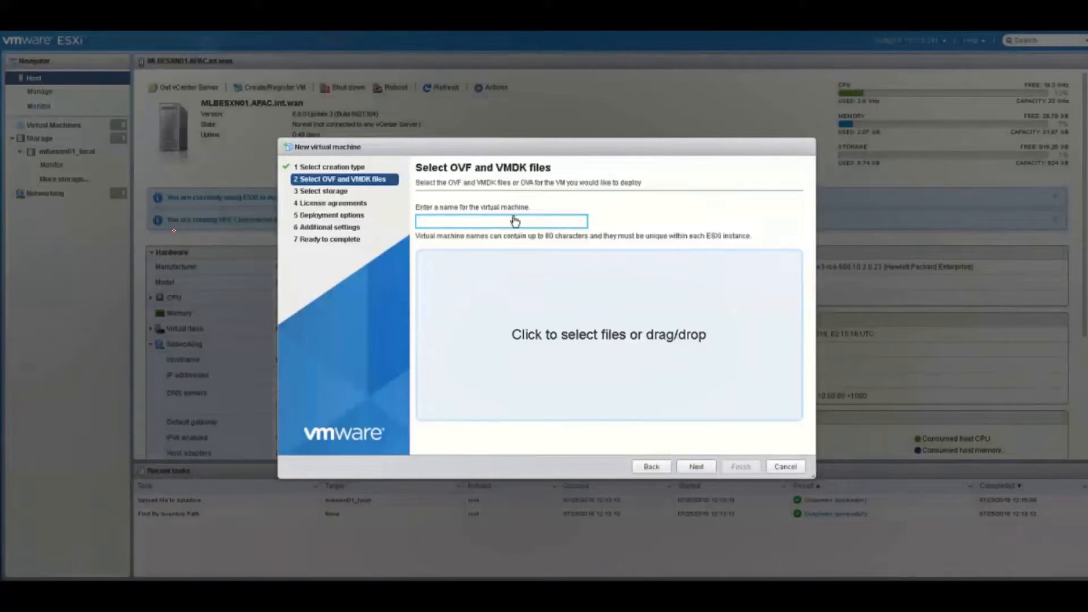
pyautogui.write('MLBCUCM1')
pyautogui.click(650, 238)
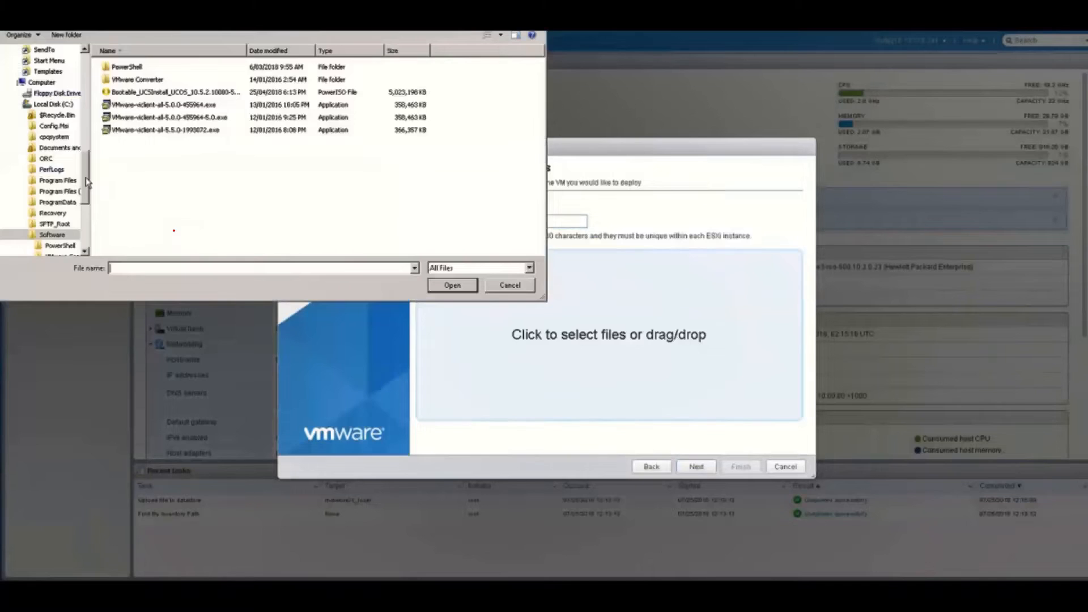
pyautogui.click(86, 135)
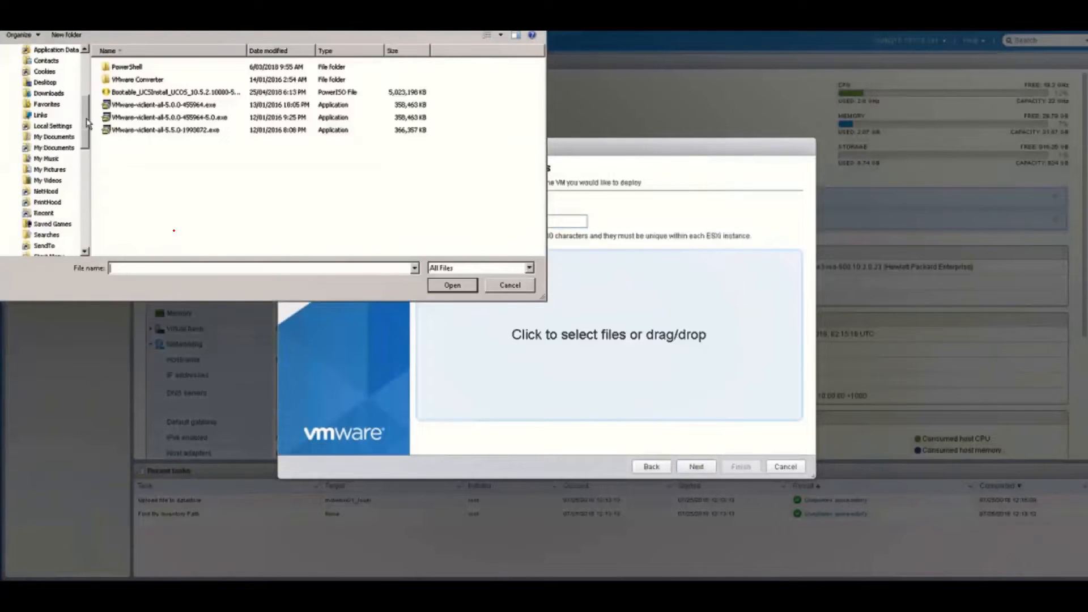
pyautogui.scroll(1, 88, 123)
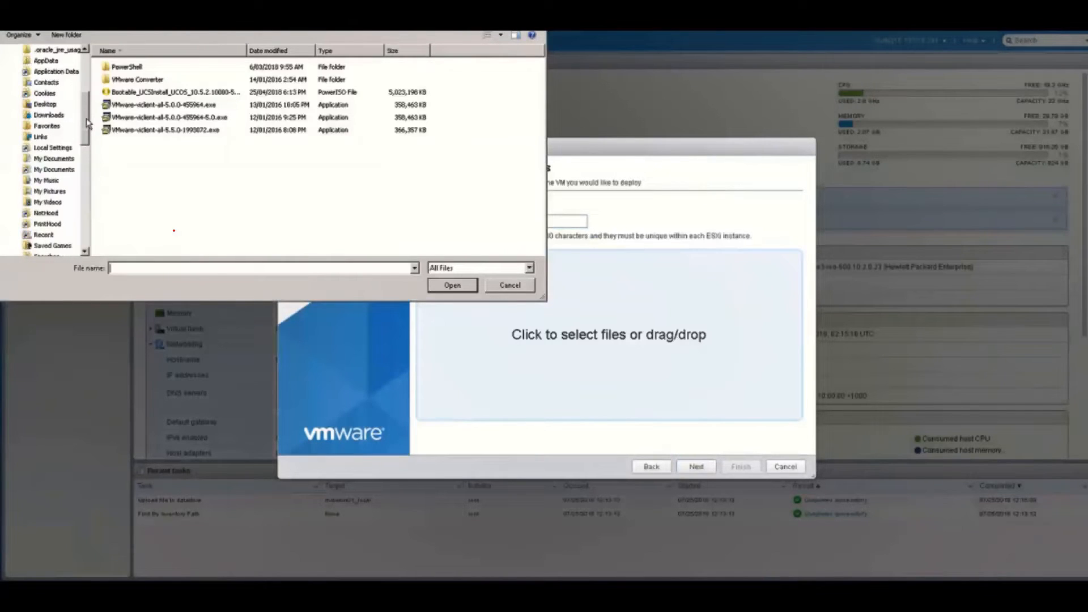
pyautogui.click(47, 117)
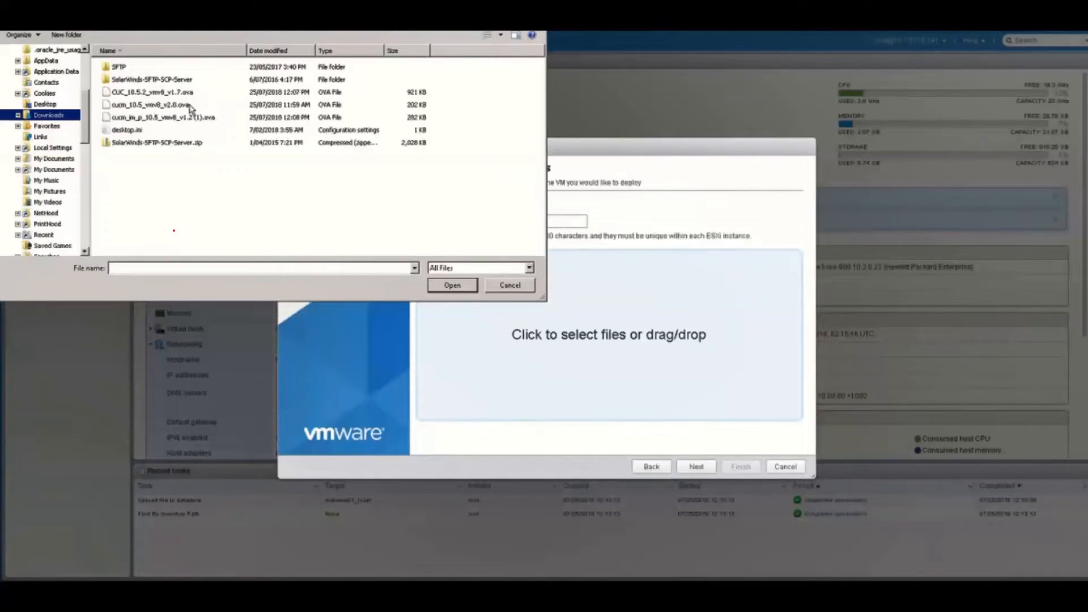
pyautogui.doubleClick(190, 106)
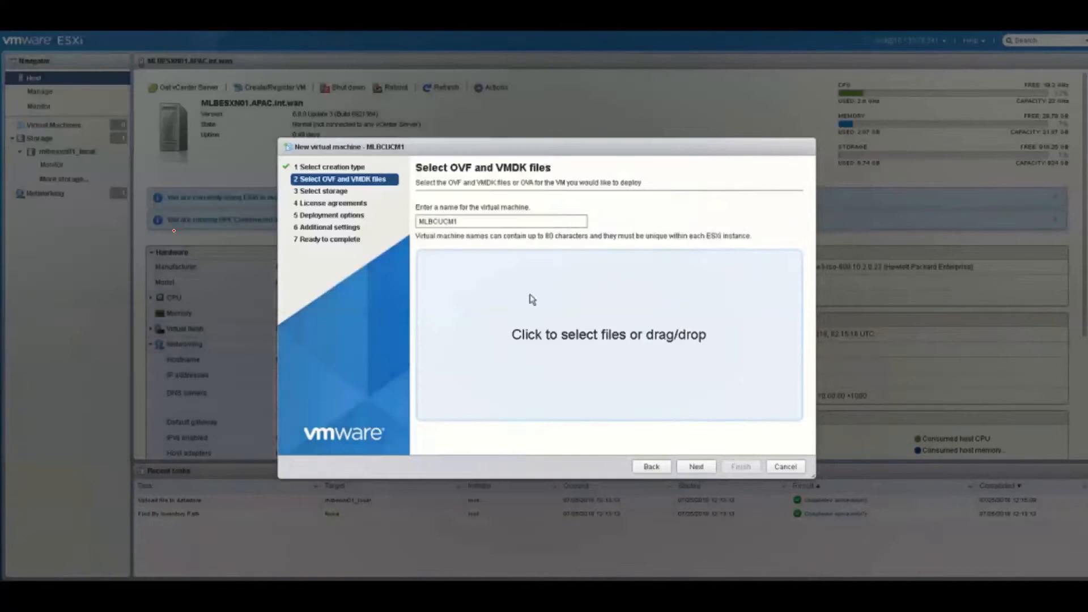
# Deploy MLBCUCM1 to mlbesxn01_local with thin provisioning on VM Network
pyautogui.click(697, 468)
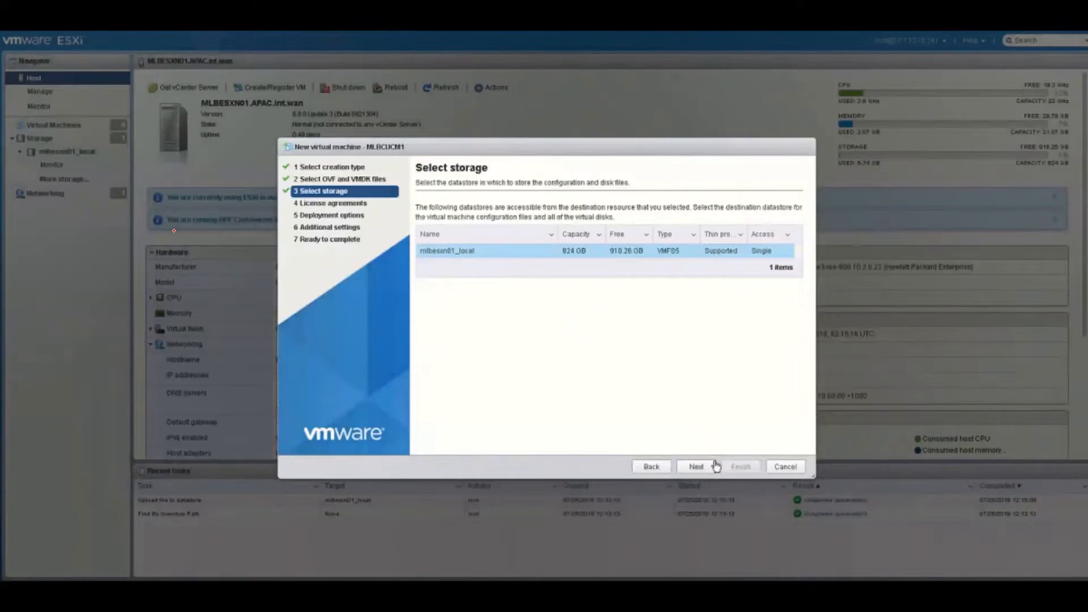
pyautogui.click(698, 467)
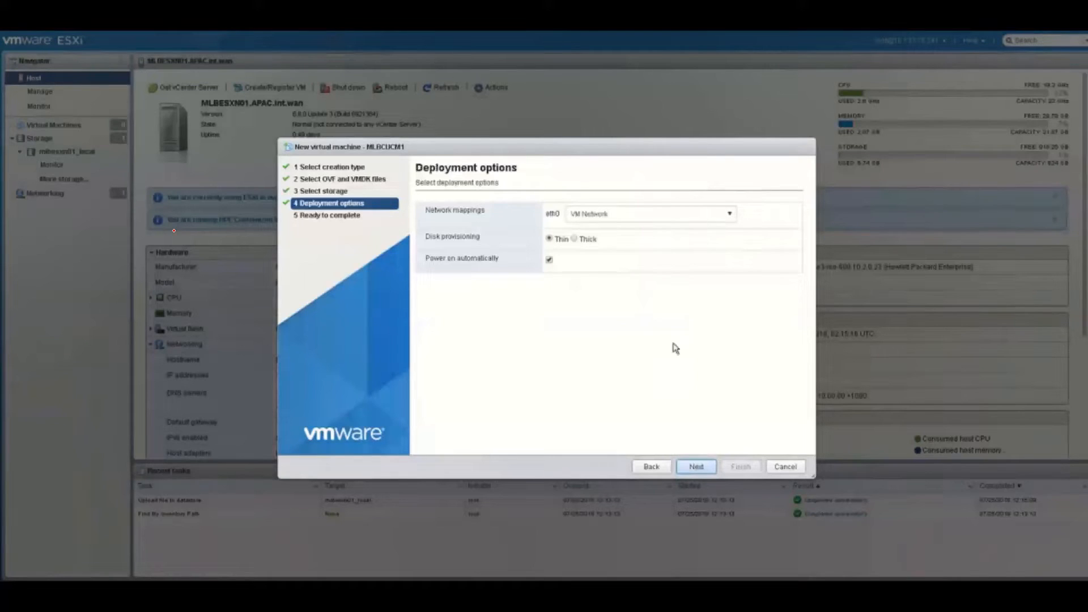
pyautogui.click(647, 216)
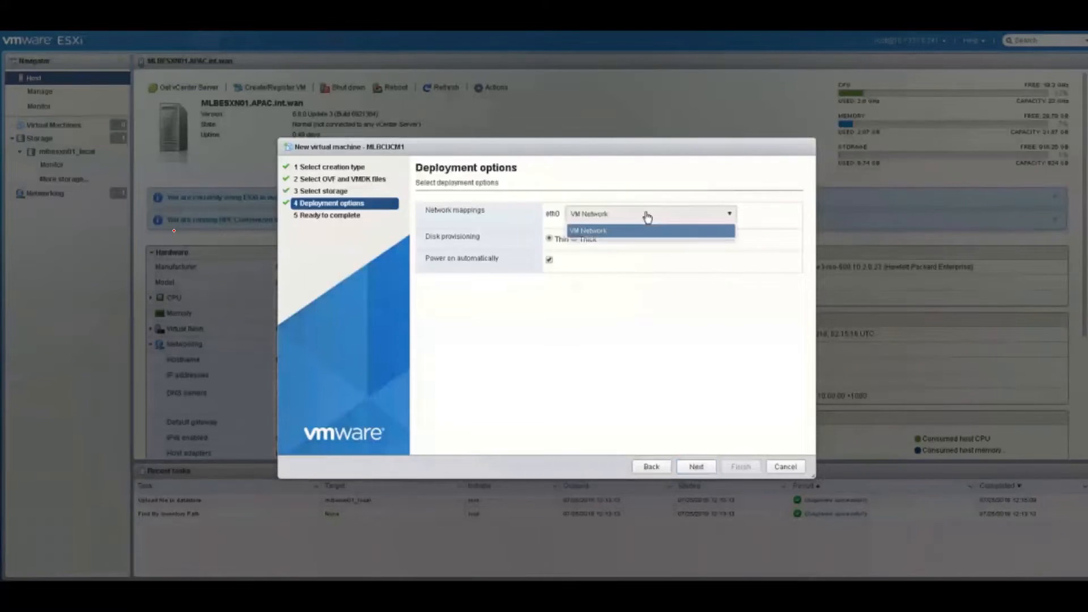
pyautogui.click(713, 333)
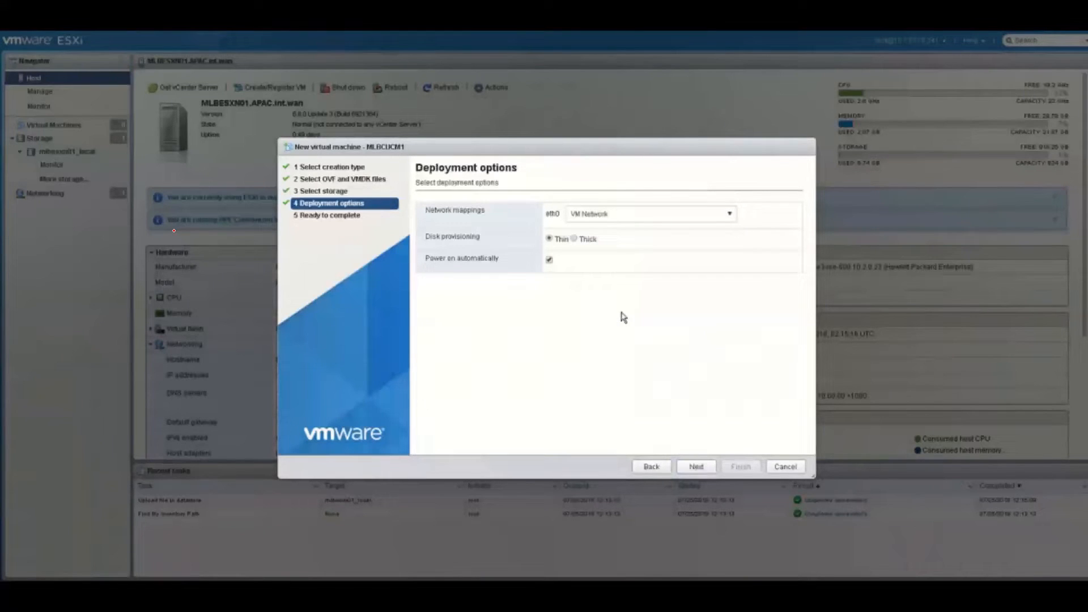
pyautogui.click(698, 468)
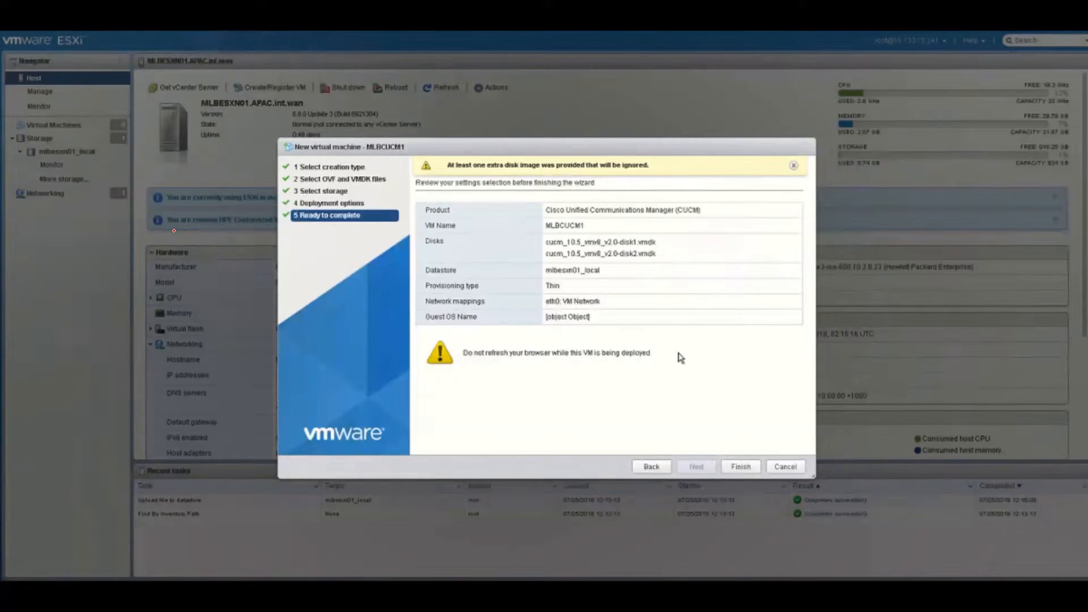
pyautogui.click(743, 467)
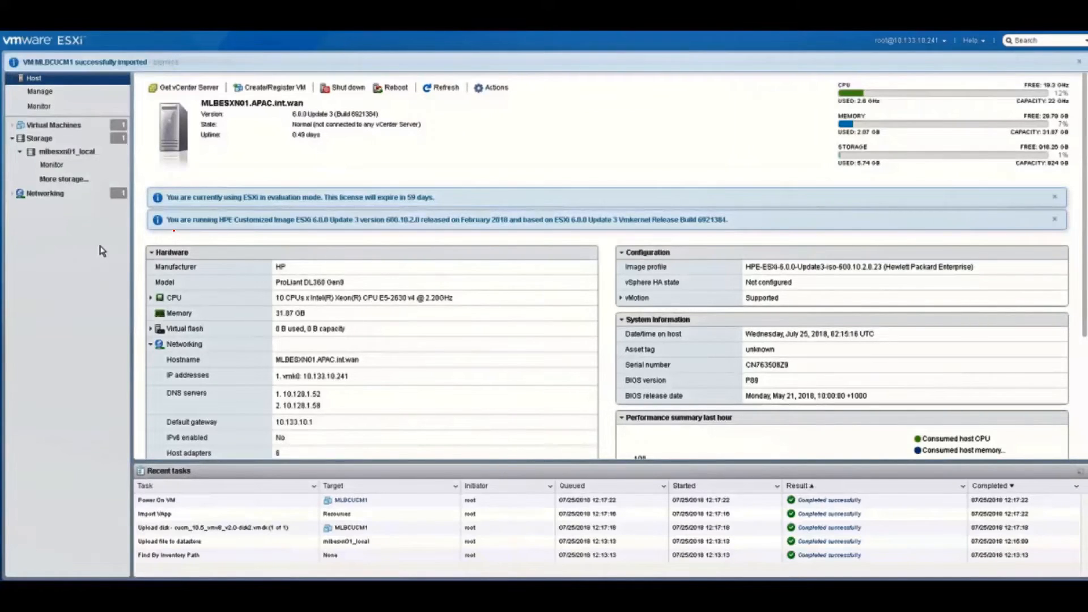
# Power off MLBCUCM1 from the Virtual Machines list
pyautogui.click(28, 131)
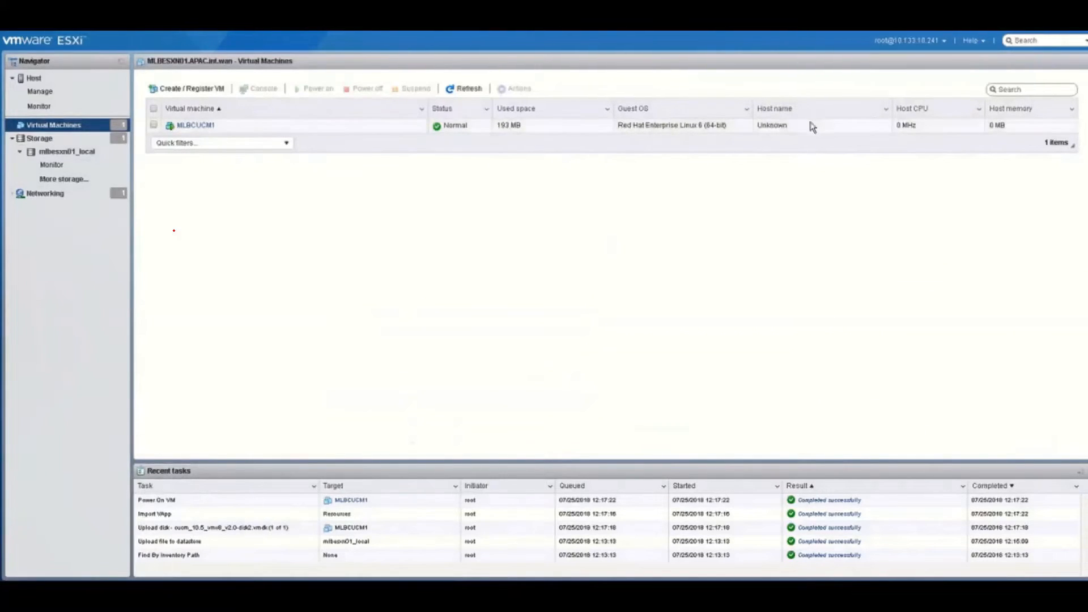
pyautogui.click(772, 127)
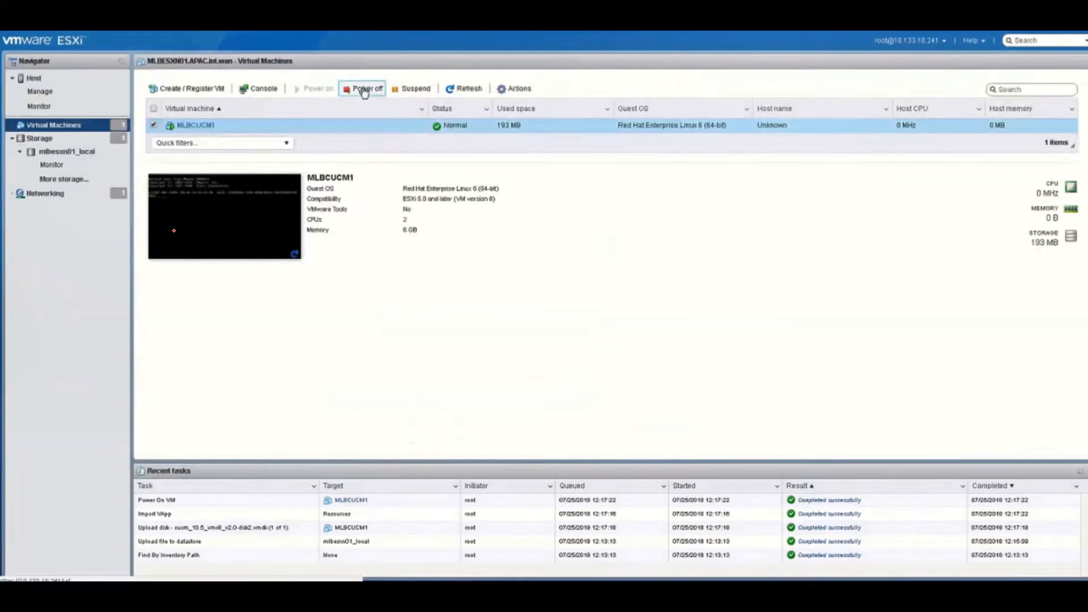
pyautogui.click(364, 90)
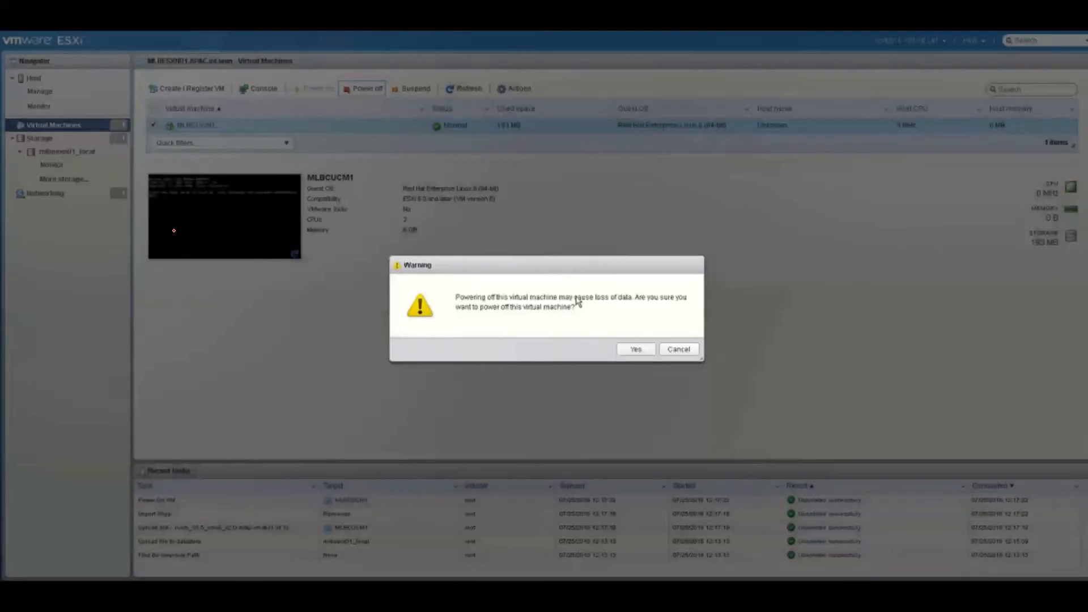
pyautogui.click(636, 350)
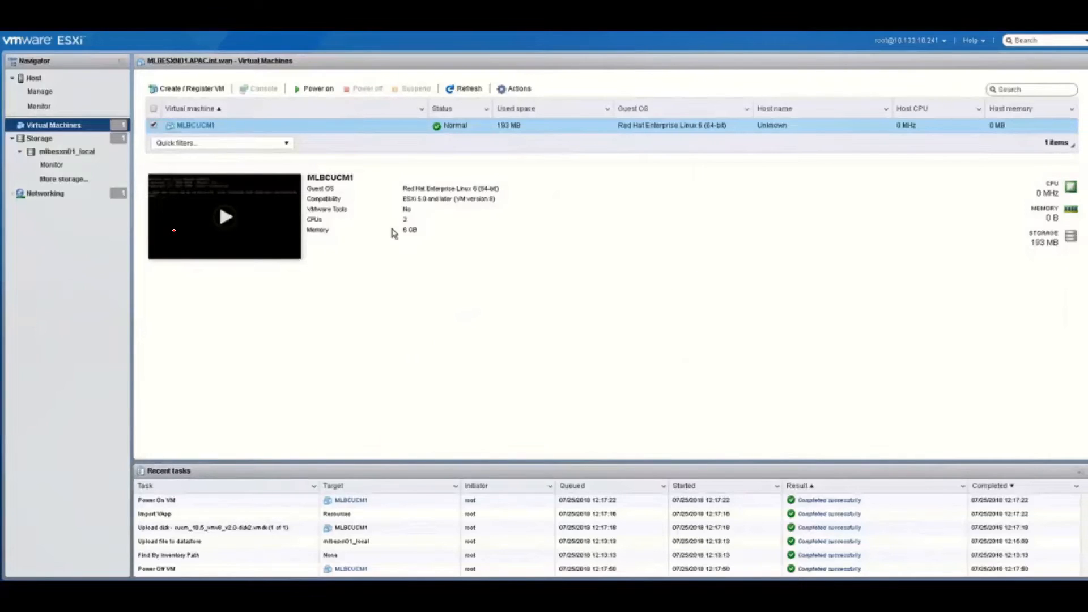
# Point MLBCUCM1's CD/DVD Drive 1 at the Bootable_UCSInstall datastore ISO and connect it
pyautogui.rightClick(285, 130)
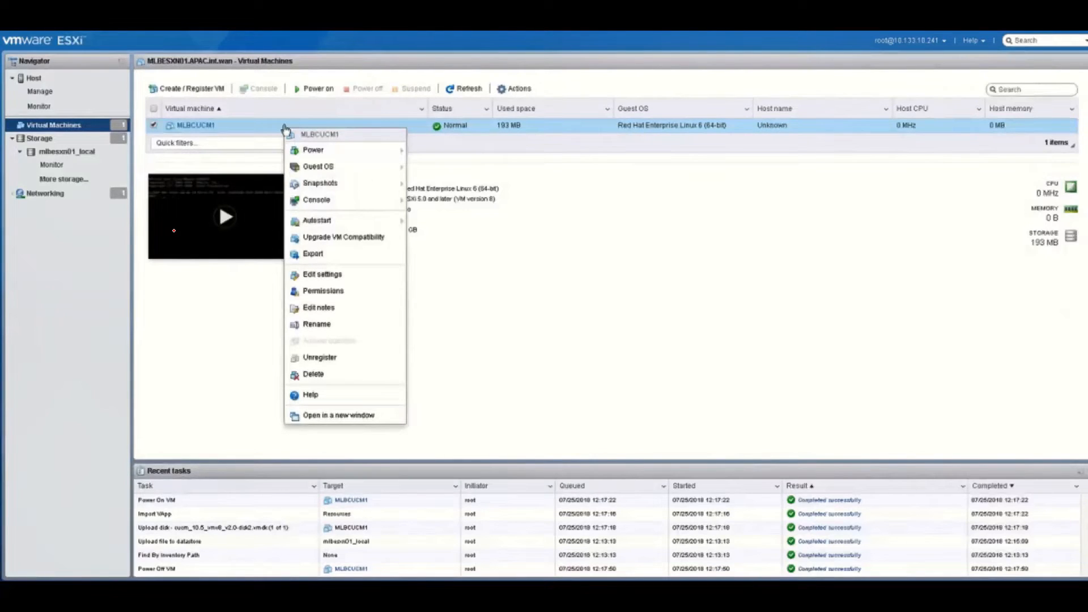
pyautogui.moveTo(369, 203)
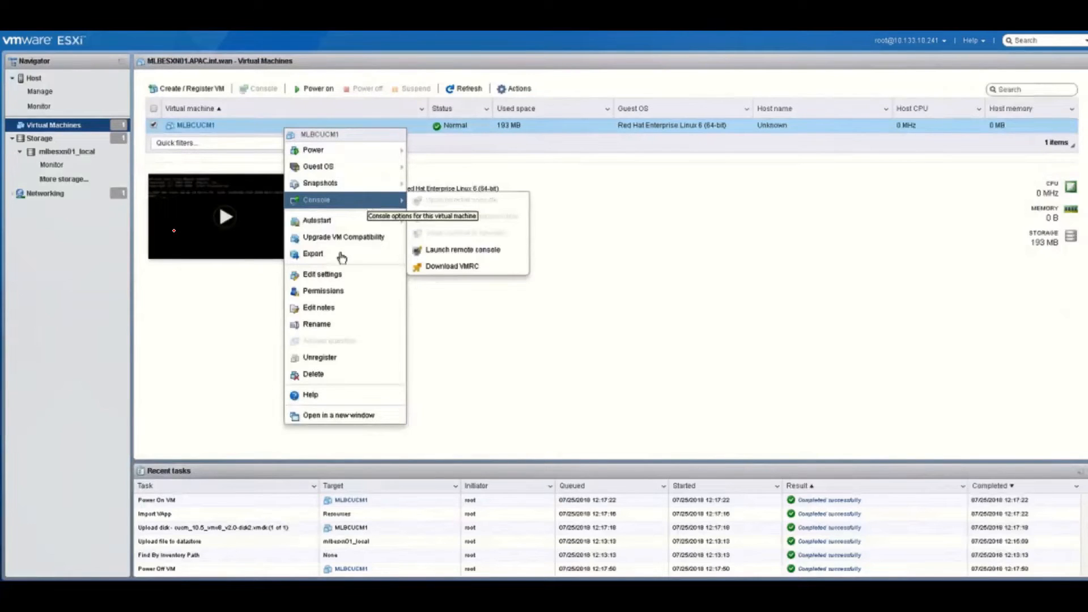
pyautogui.click(328, 276)
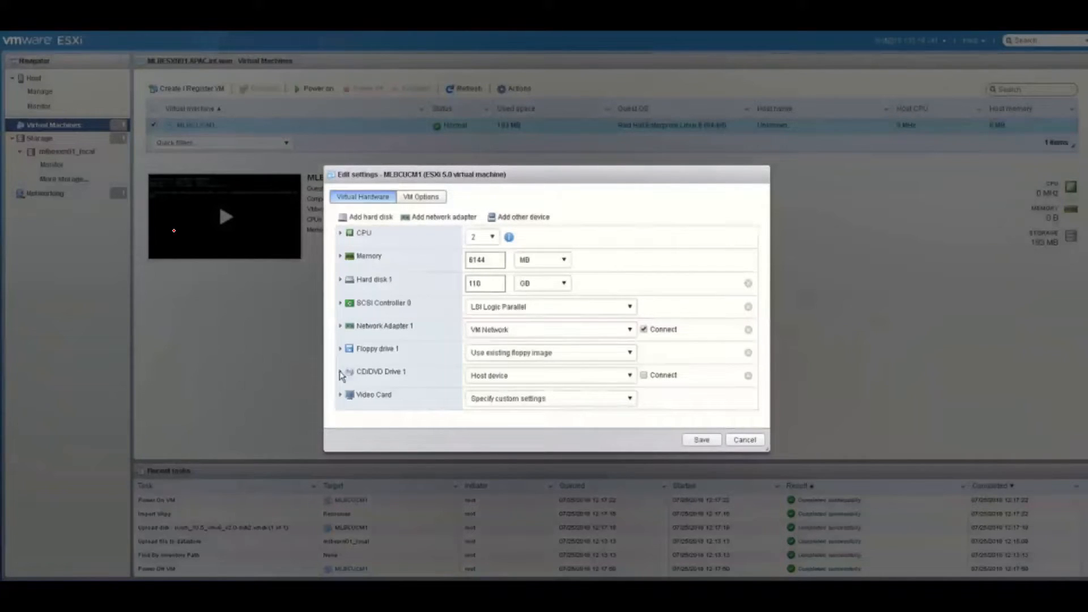
pyautogui.click(614, 379)
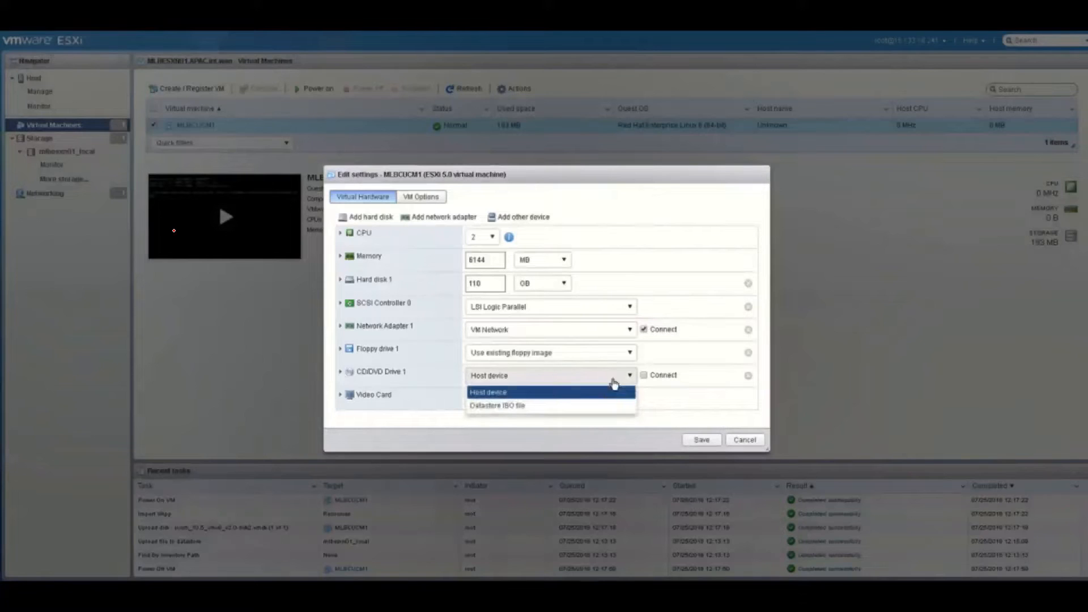
pyautogui.click(529, 403)
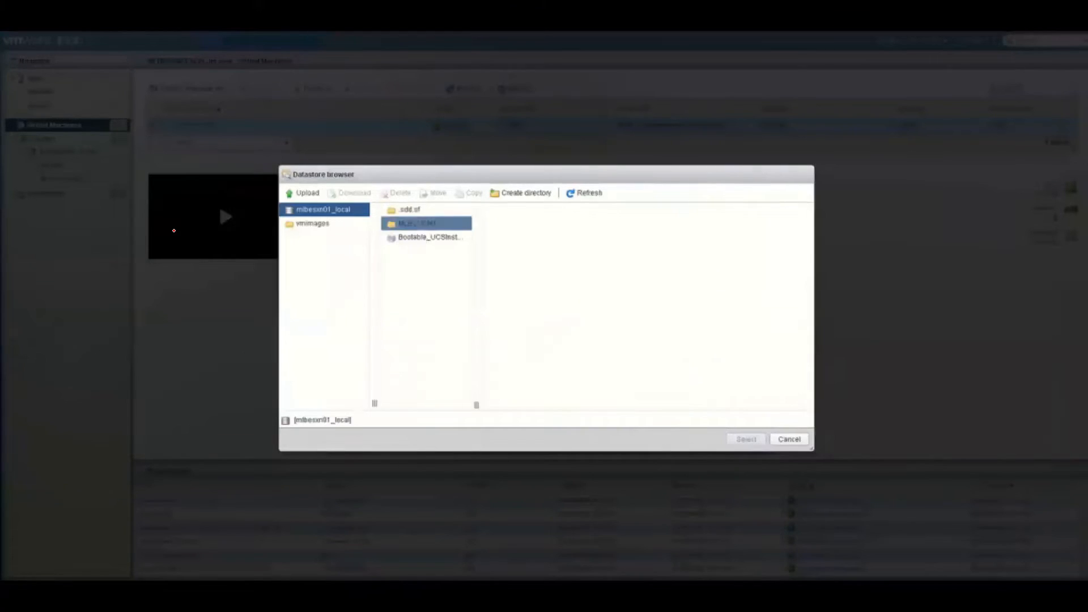
pyautogui.click(423, 238)
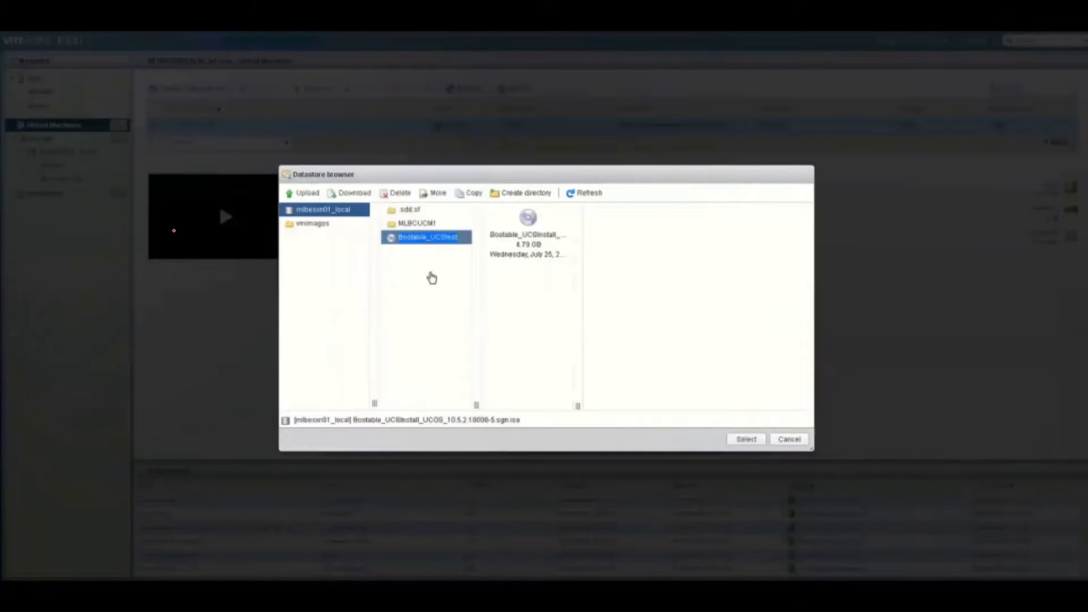
pyautogui.click(743, 440)
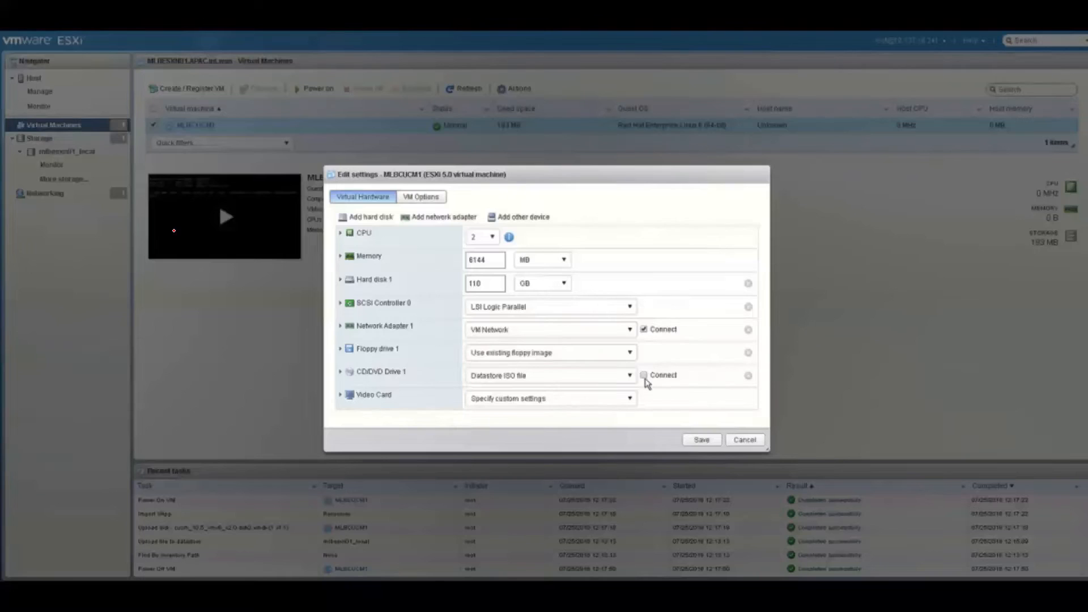
pyautogui.click(644, 376)
# Keep VM Network on the network adapter and save the VM settings
pyautogui.click(627, 331)
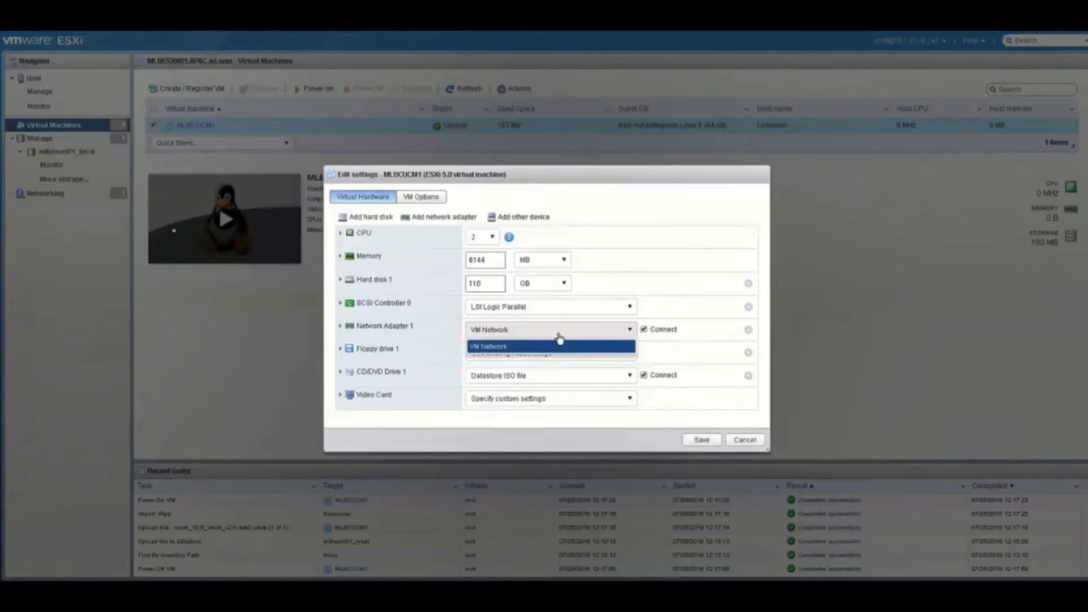
pyautogui.click(496, 346)
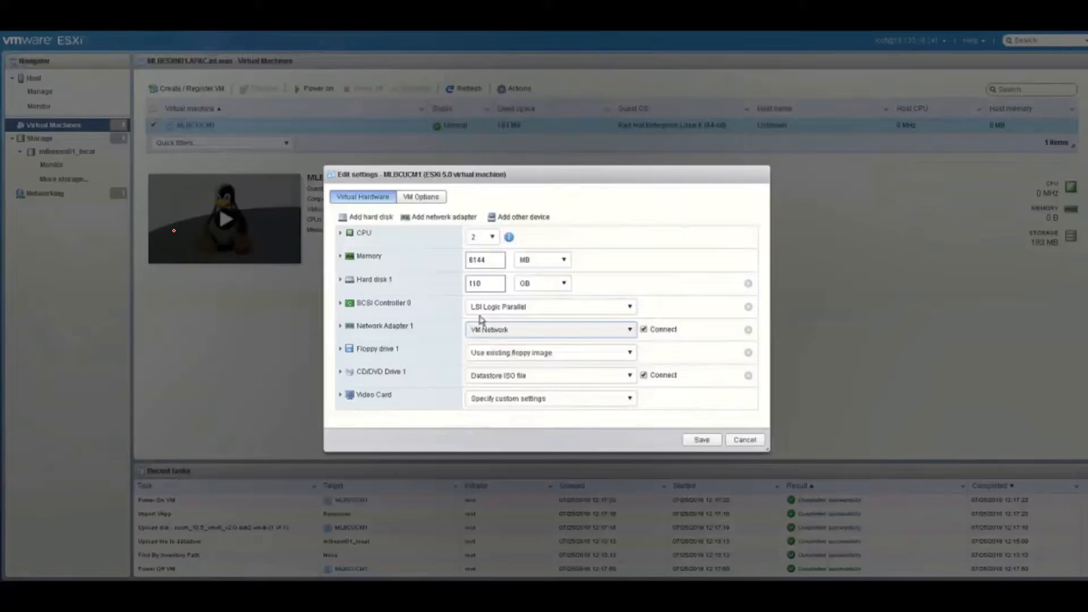
pyautogui.click(703, 439)
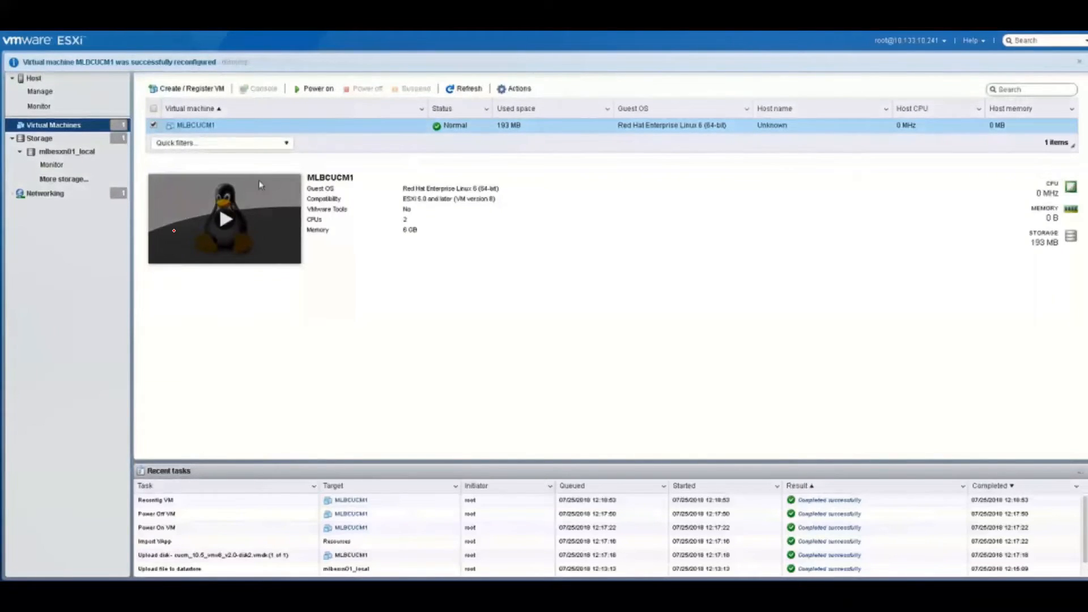
# Power on MLBCUCM1 and view its console full screen
pyautogui.click(226, 229)
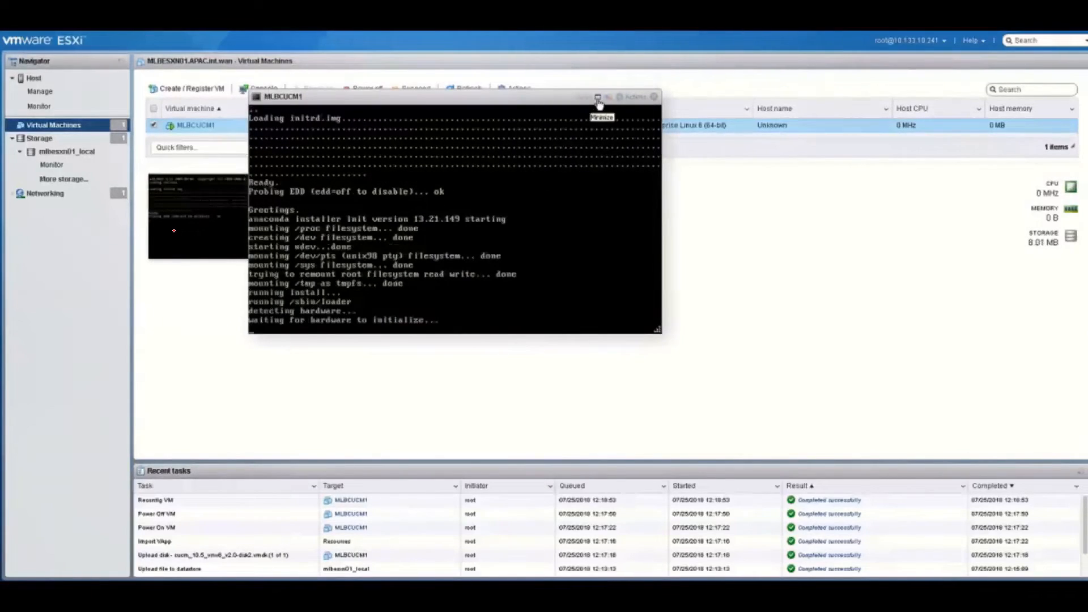
pyautogui.scroll(-1, 598, 102)
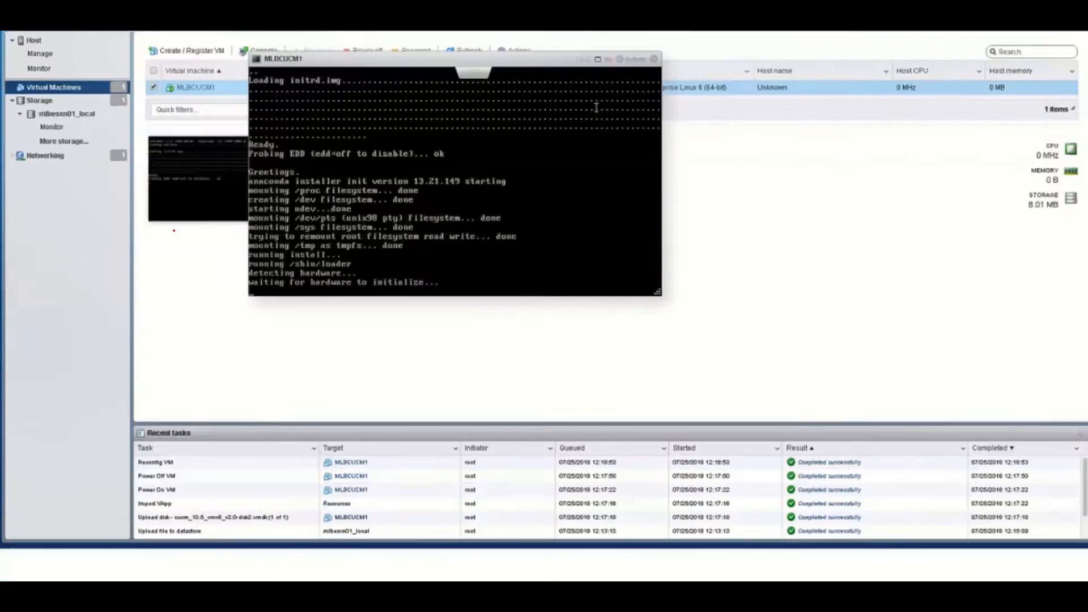
pyautogui.click(598, 59)
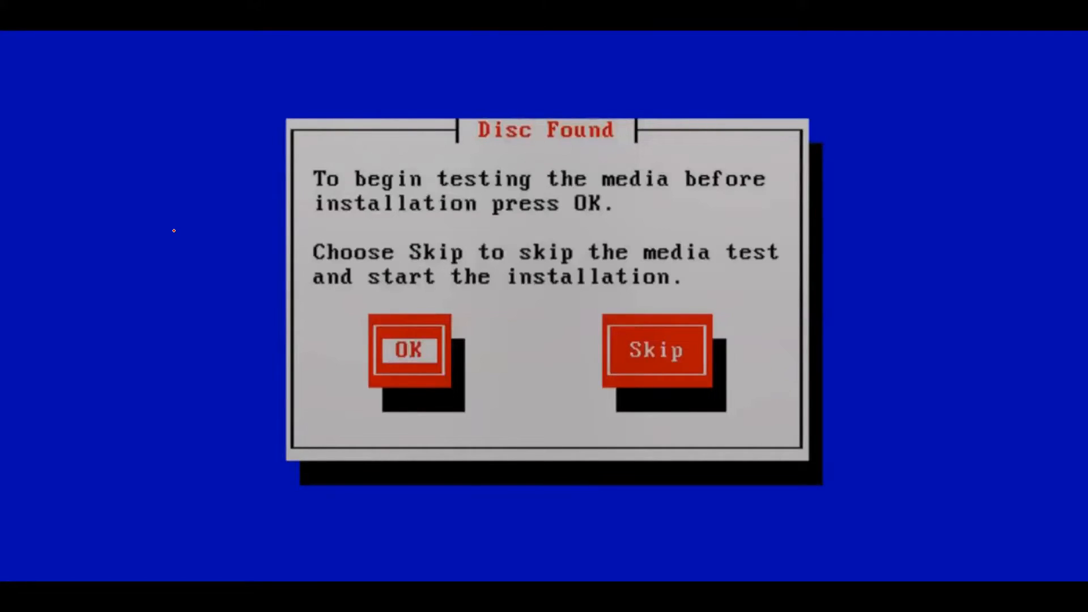
# Skip the media test, dismiss the hardware warning, and confirm the Cisco Unified Communications Manager 10.5.2.10000-5 install
pyautogui.press('Tab')
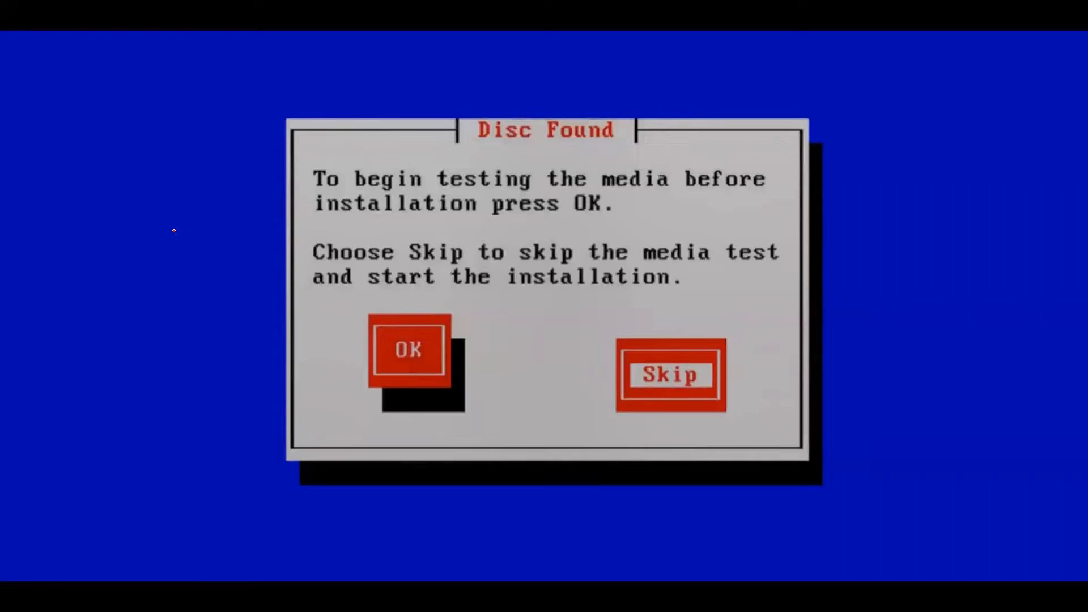
pyautogui.press('Return')
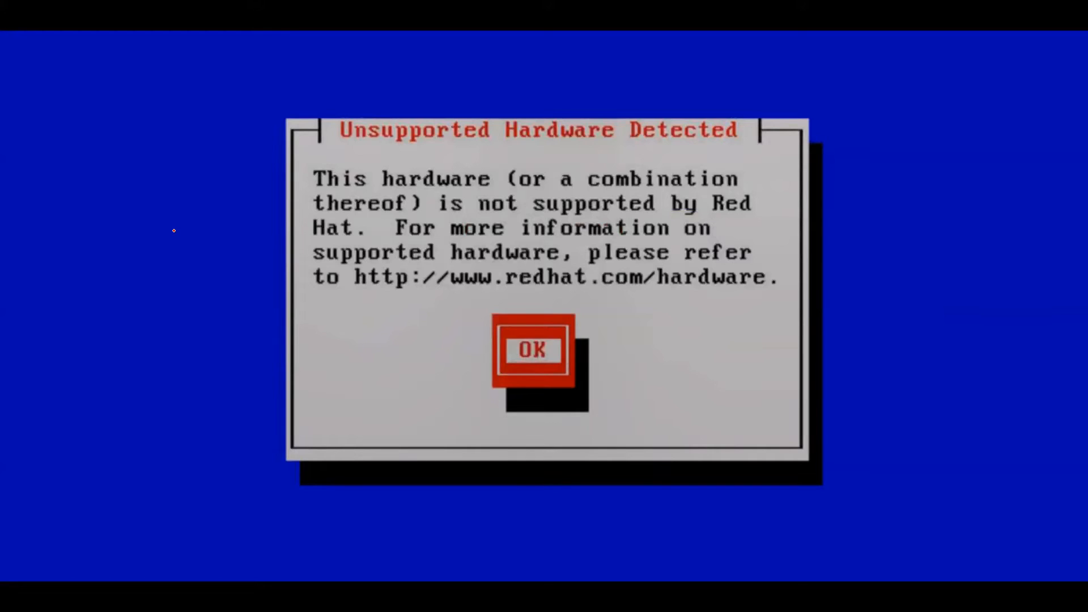
pyautogui.press('Return')
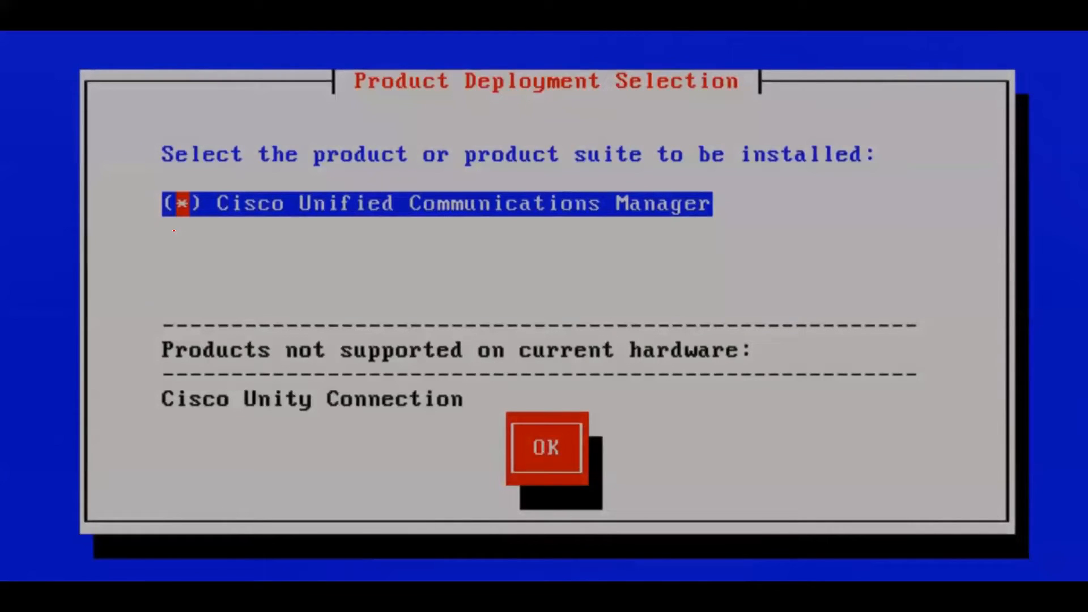
pyautogui.press('Tab')
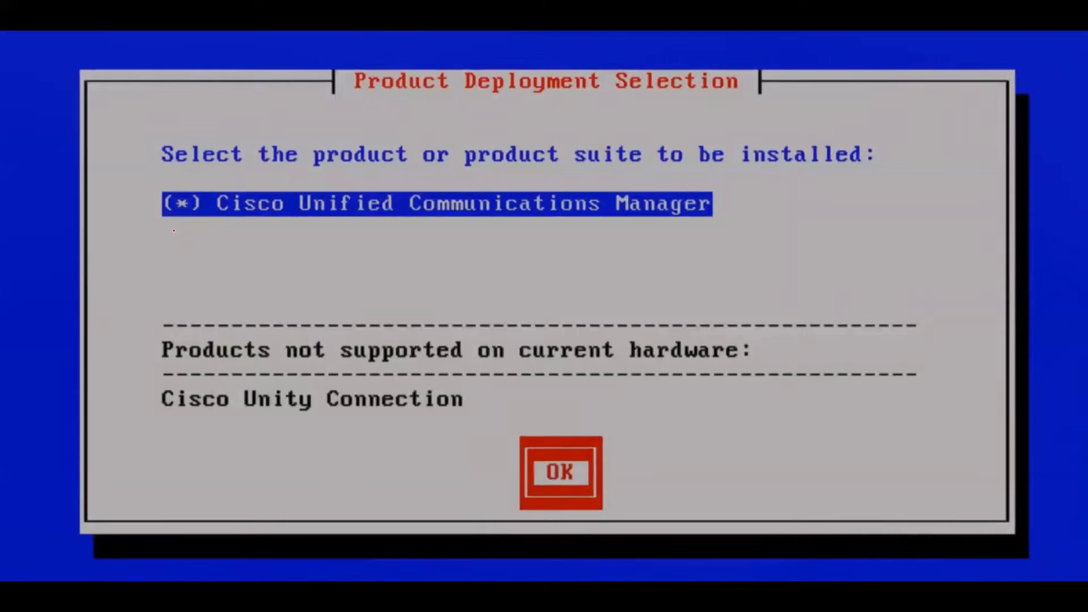
pyautogui.press('Return')
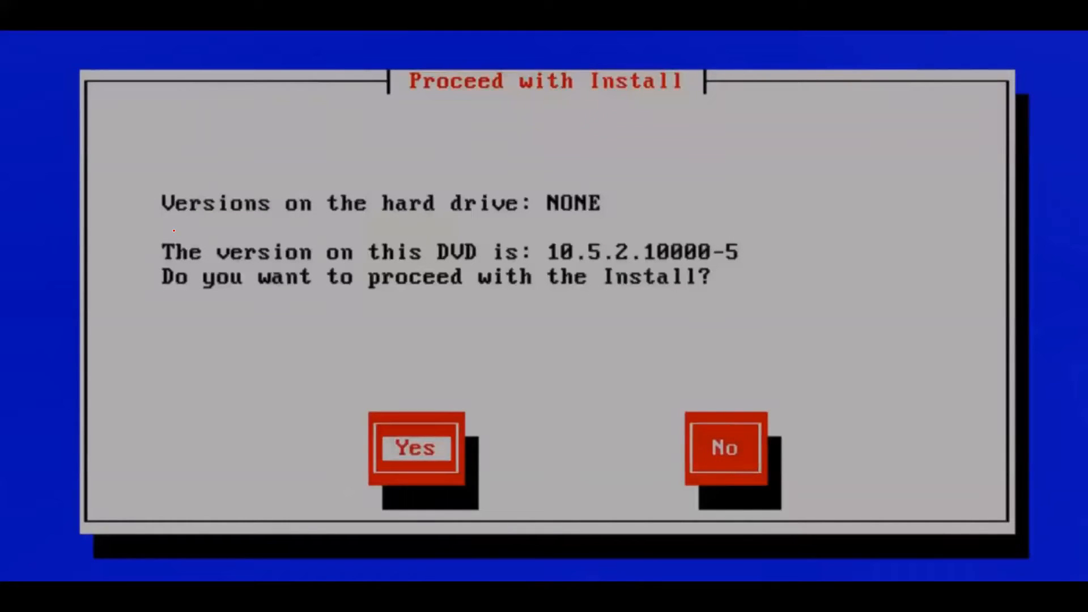
pyautogui.press('Return')
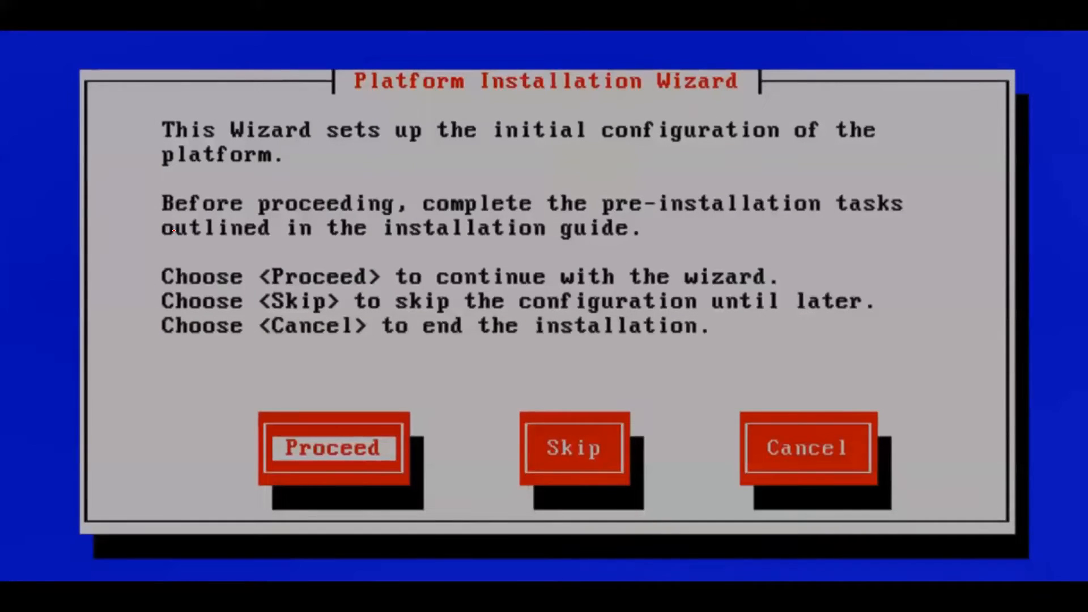
# Skip platform configuration, then show the ESXi host summary with the installer console moved right
pyautogui.press('Right')
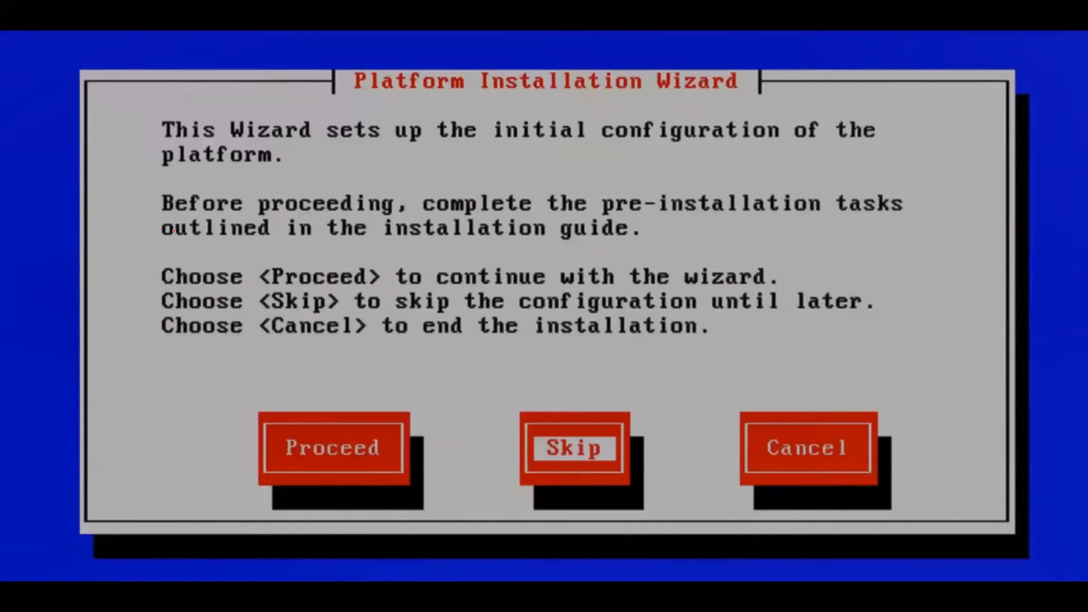
pyautogui.press('Return')
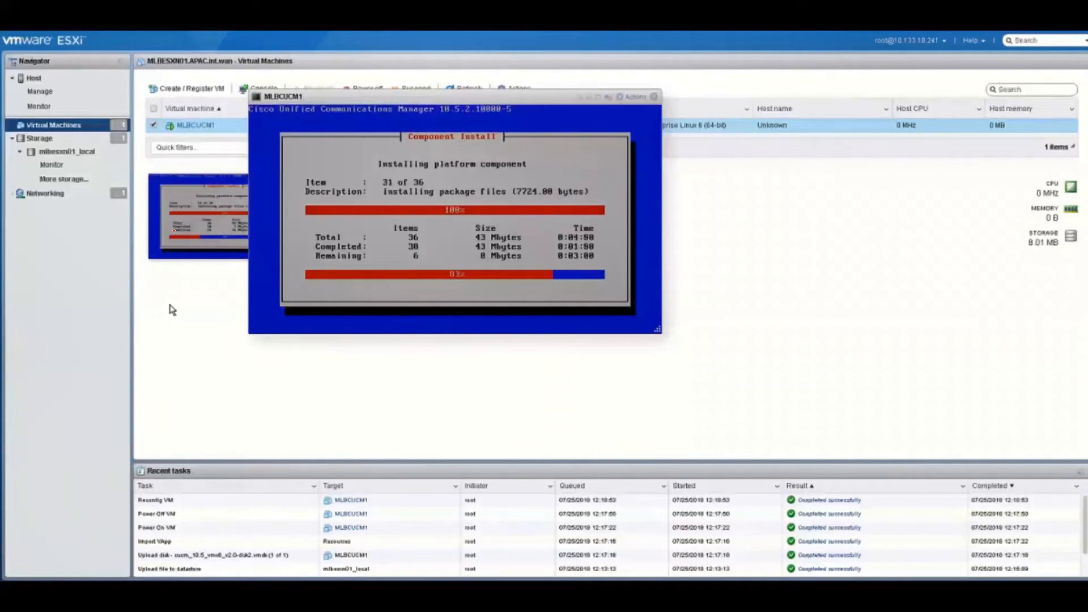
pyautogui.click(34, 80)
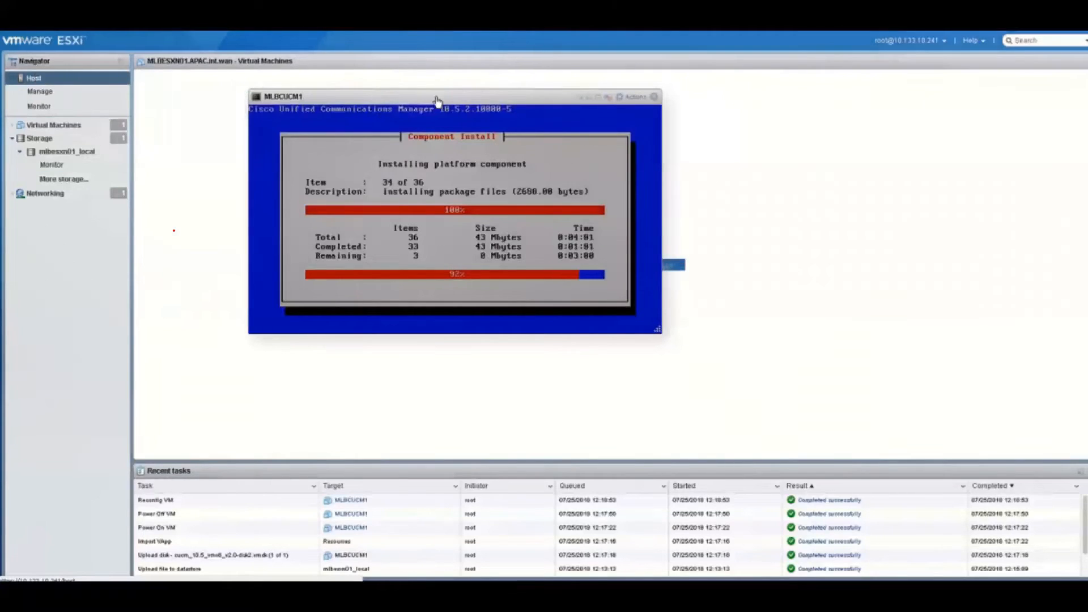
pyautogui.moveTo(437, 101); pyautogui.dragTo(868, 91)
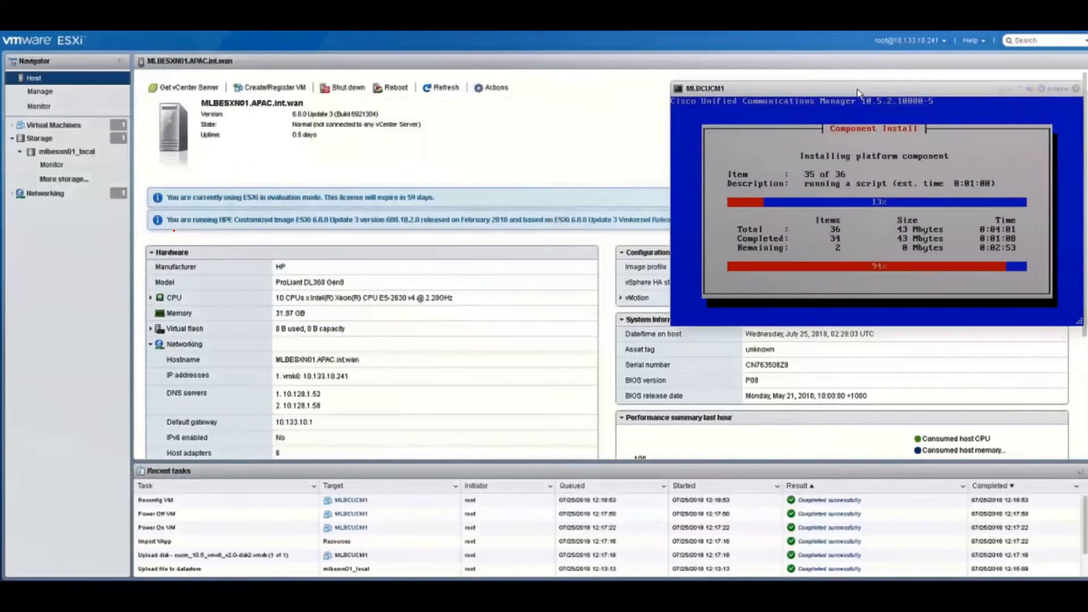
# Start an OVA deployment named MLBUNITY1 using CUC_10.5.2_vmv8_v1.7.ova
pyautogui.click(270, 91)
pyautogui.click(488, 228)
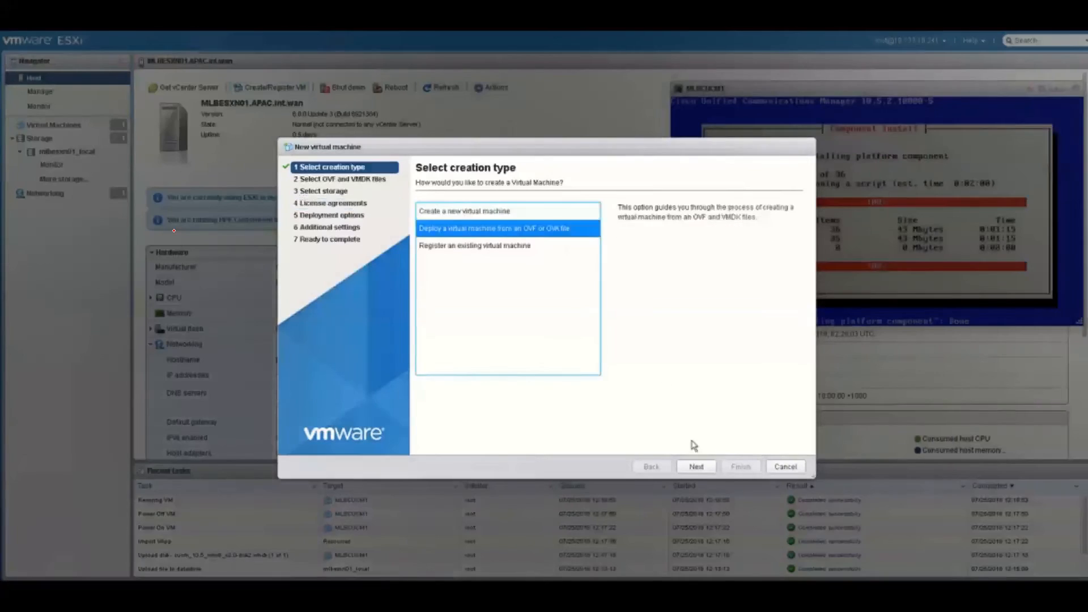
pyautogui.click(696, 466)
pyautogui.click(525, 221)
pyautogui.write('MLBUNITY1')
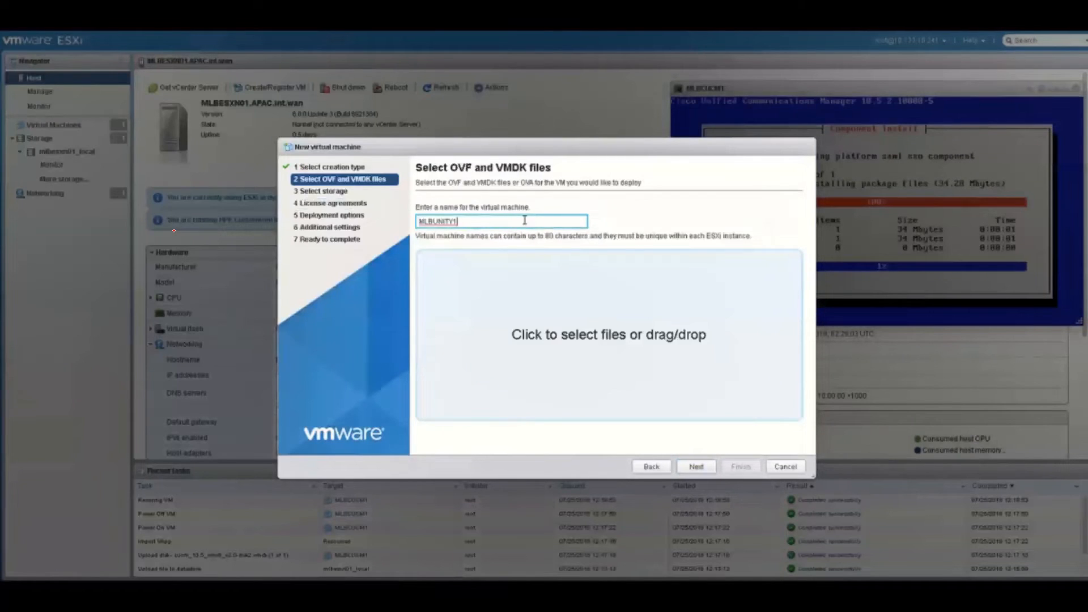
pyautogui.click(613, 335)
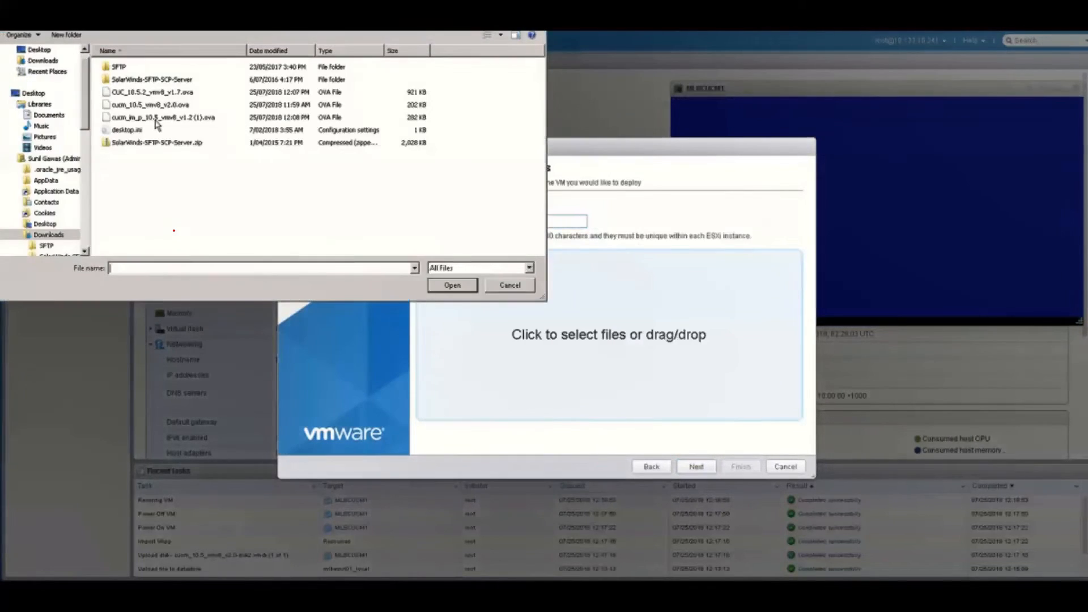
pyautogui.doubleClick(133, 94)
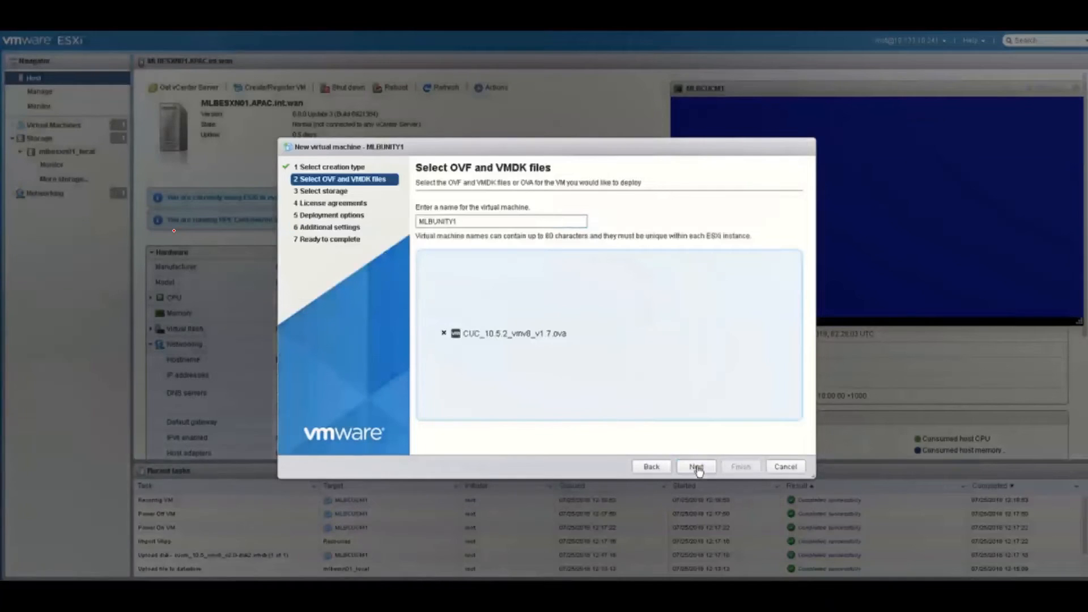
# Accept the Cisco license and finish deploying with default storage and network options
pyautogui.click(697, 466)
pyautogui.click(697, 467)
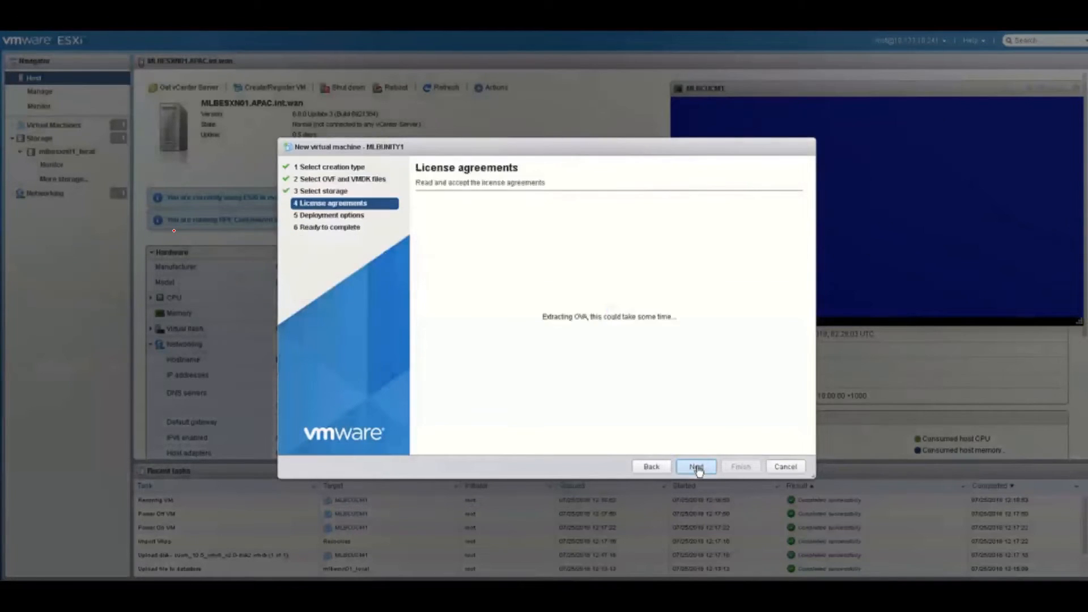
pyautogui.click(787, 436)
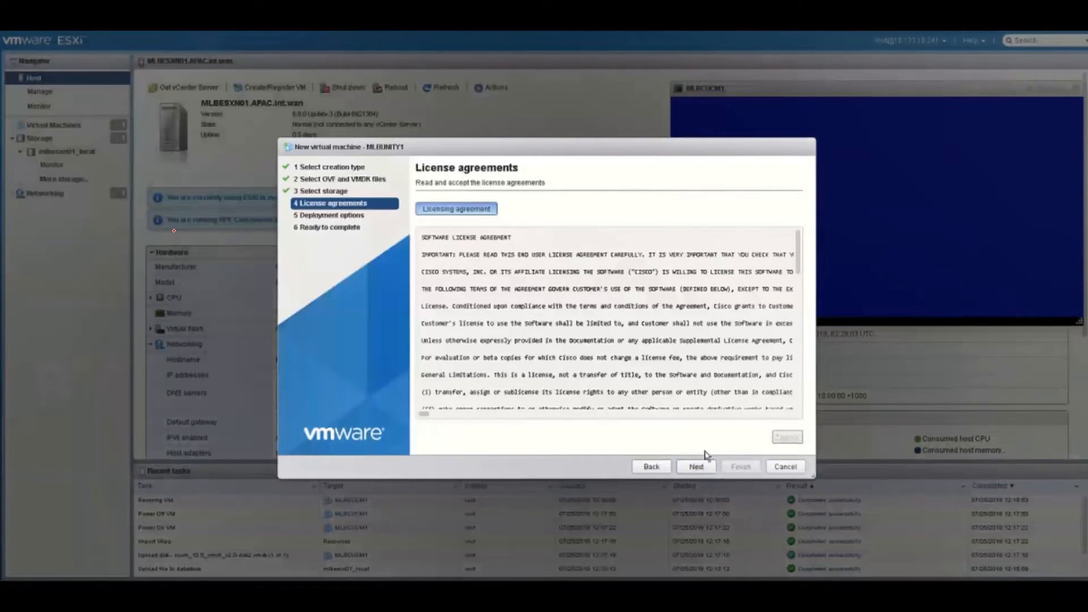
pyautogui.click(696, 467)
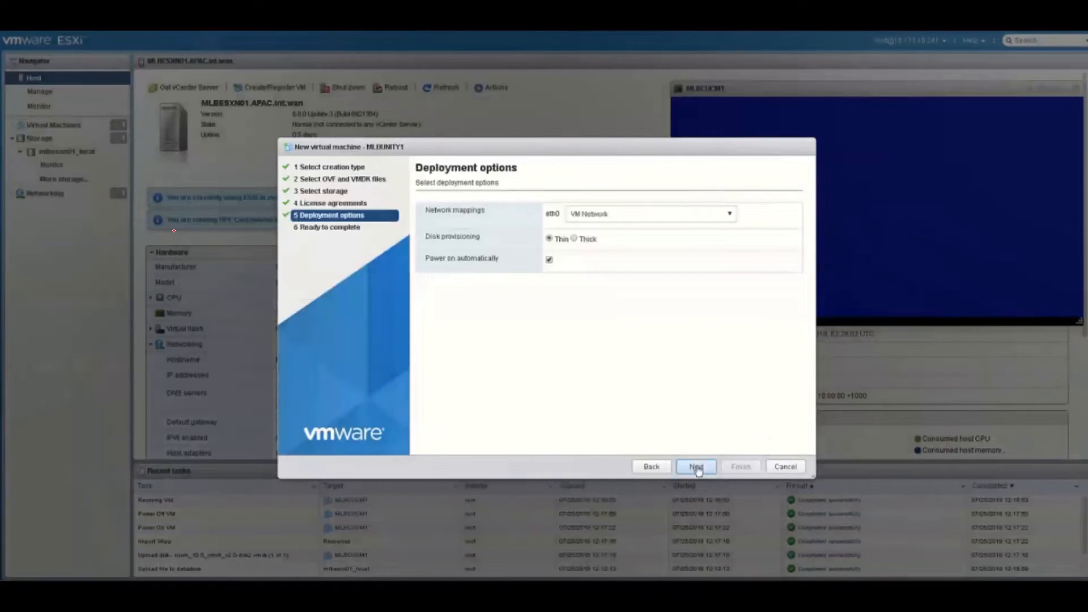
pyautogui.click(696, 467)
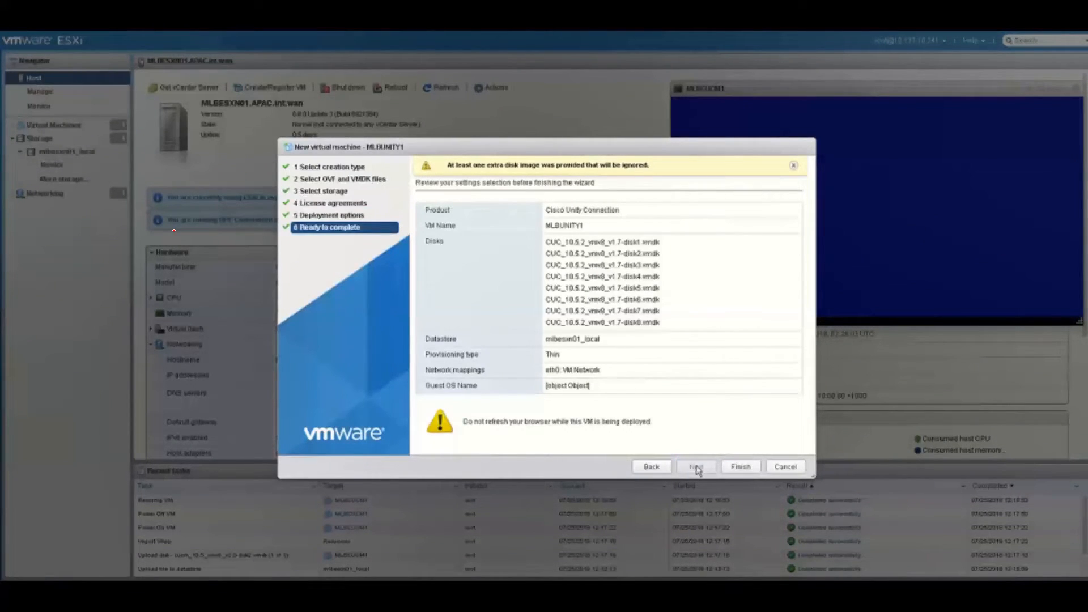
pyautogui.click(740, 466)
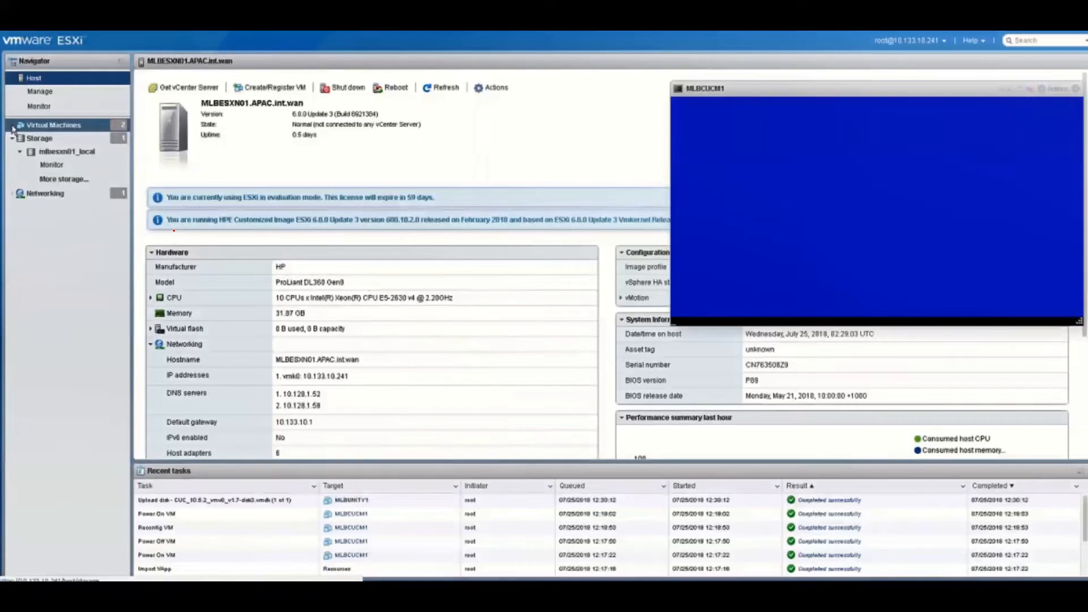
# Power off MLBUNITY1 from the Virtual Machines list
pyautogui.click(52, 126)
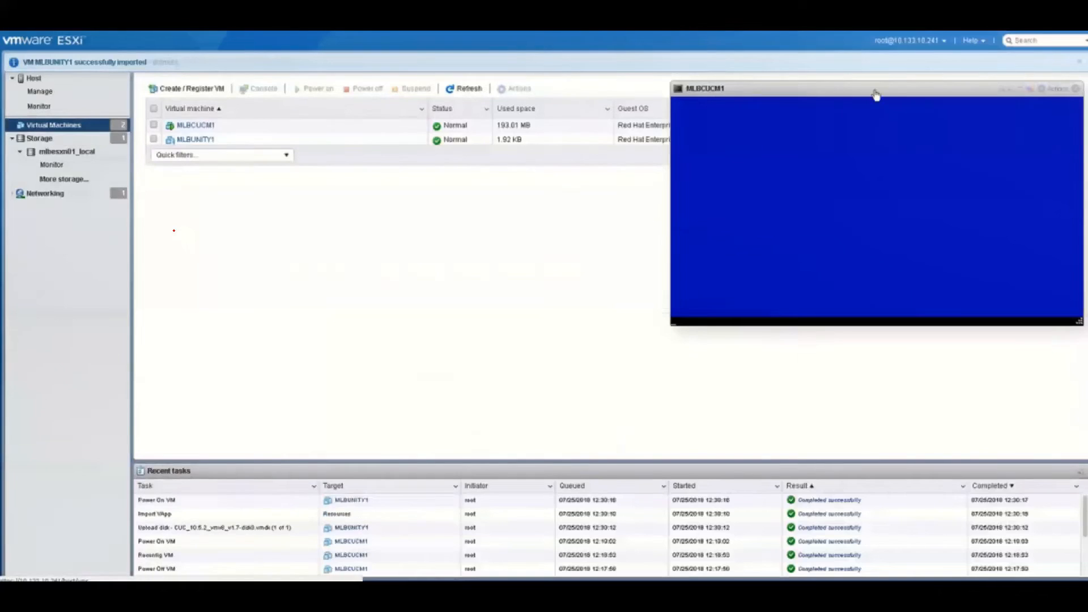
pyautogui.moveTo(876, 90); pyautogui.dragTo(883, 188)
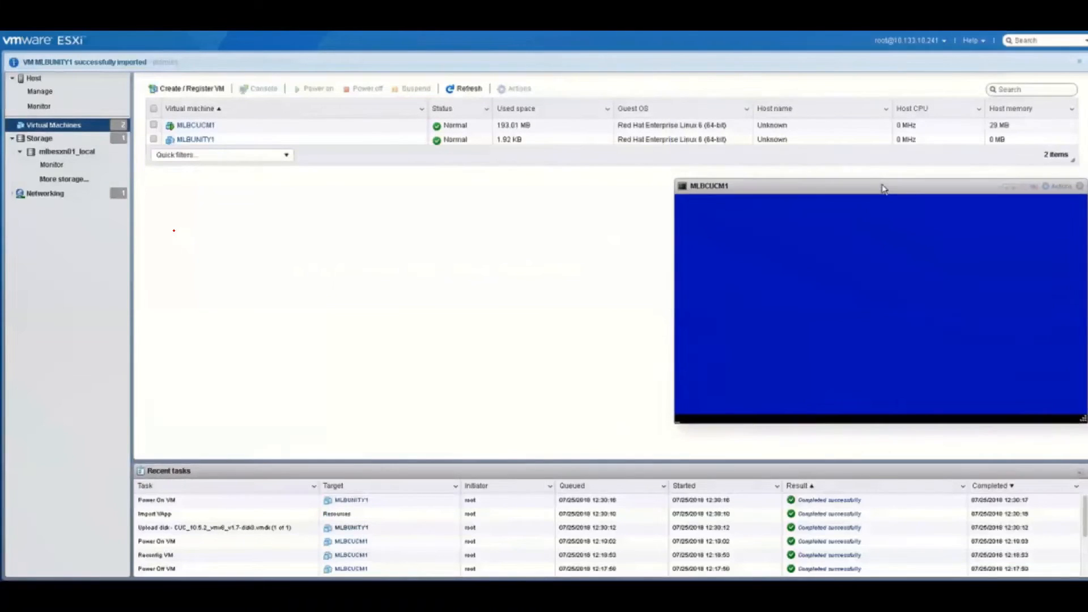
pyautogui.click(183, 140)
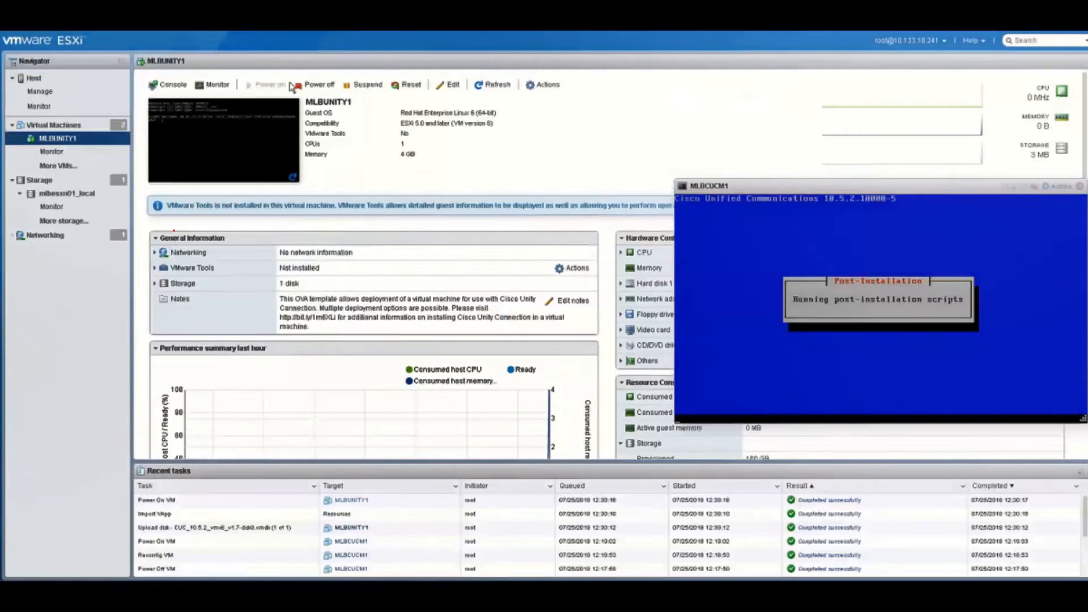
pyautogui.click(317, 86)
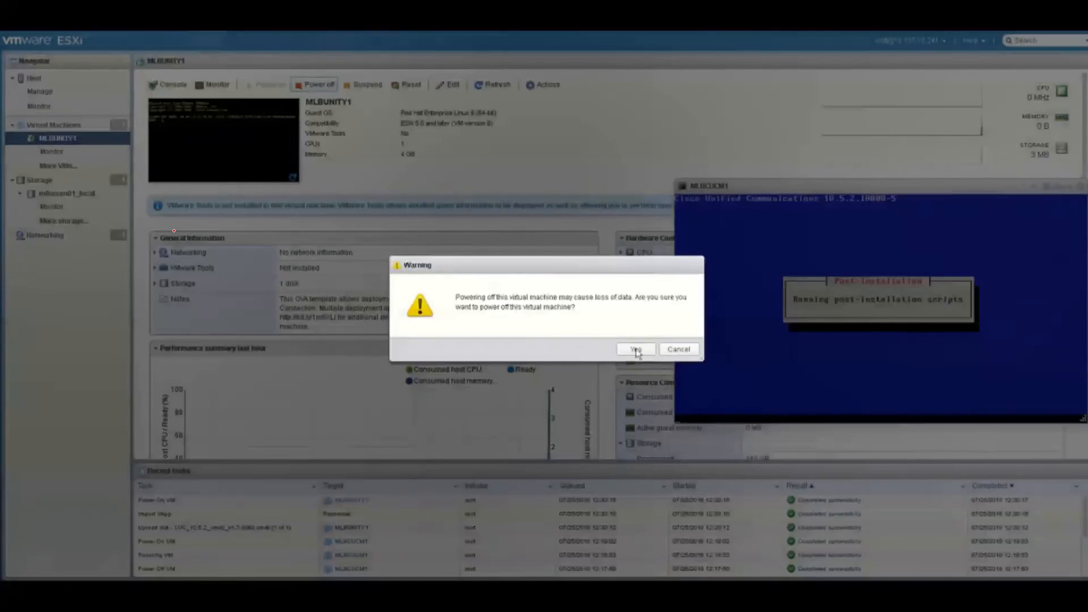
pyautogui.click(635, 349)
# Set MLBUNITY1's CD/DVD Drive 1 to the Bootable_UCSInstall datastore ISO and save
pyautogui.click(454, 86)
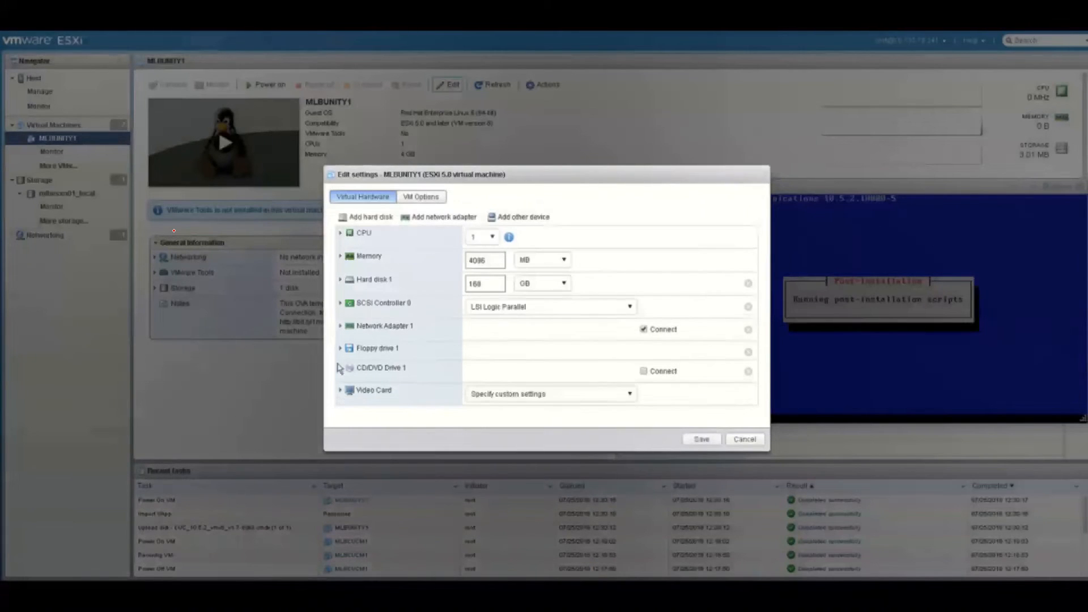
pyautogui.click(519, 376)
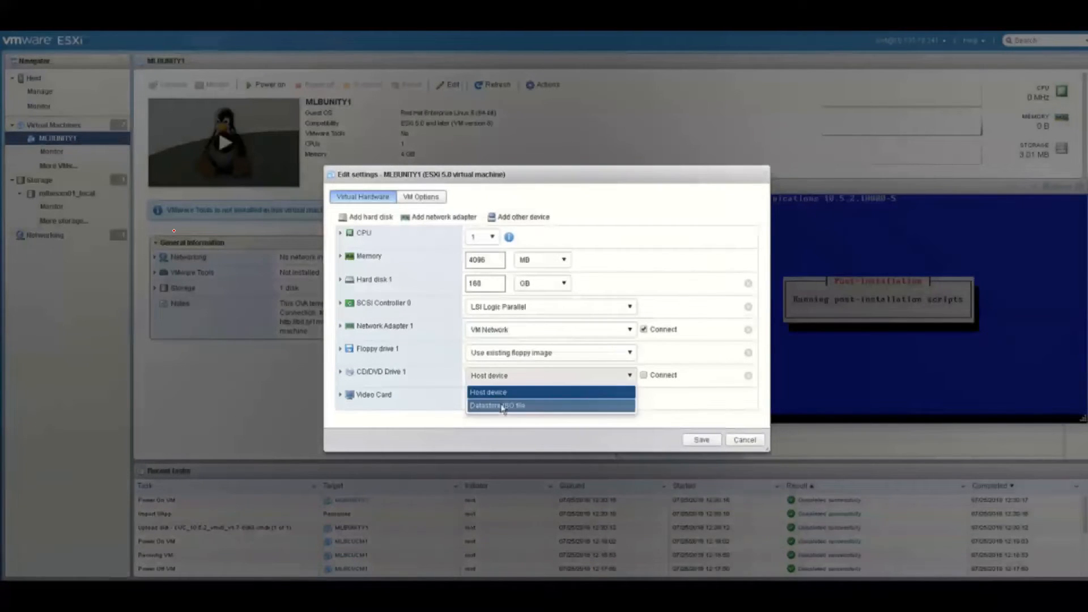
pyautogui.click(502, 406)
pyautogui.click(430, 251)
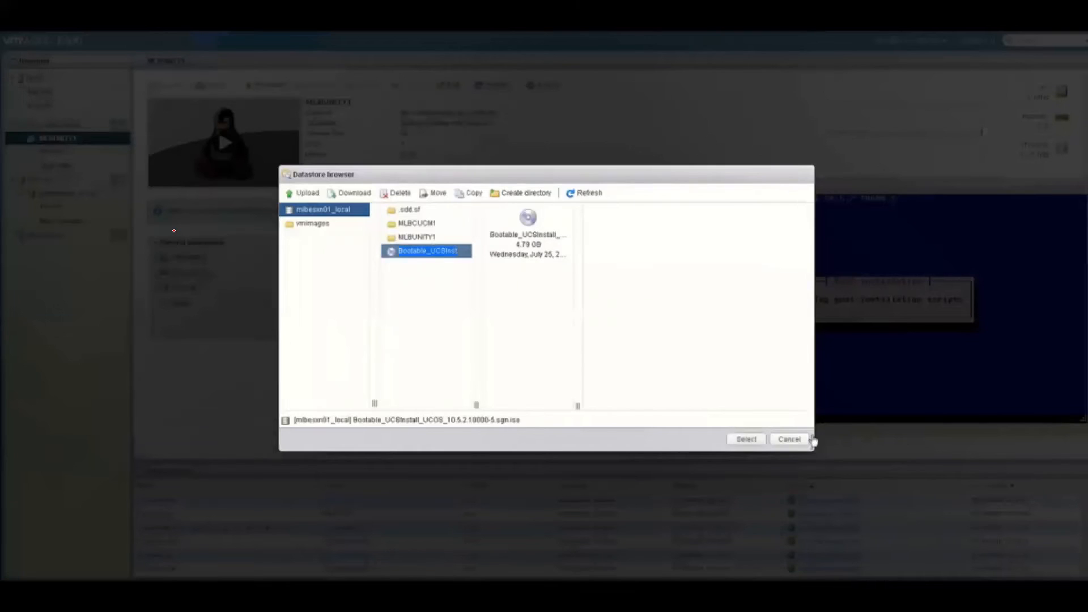
pyautogui.click(753, 442)
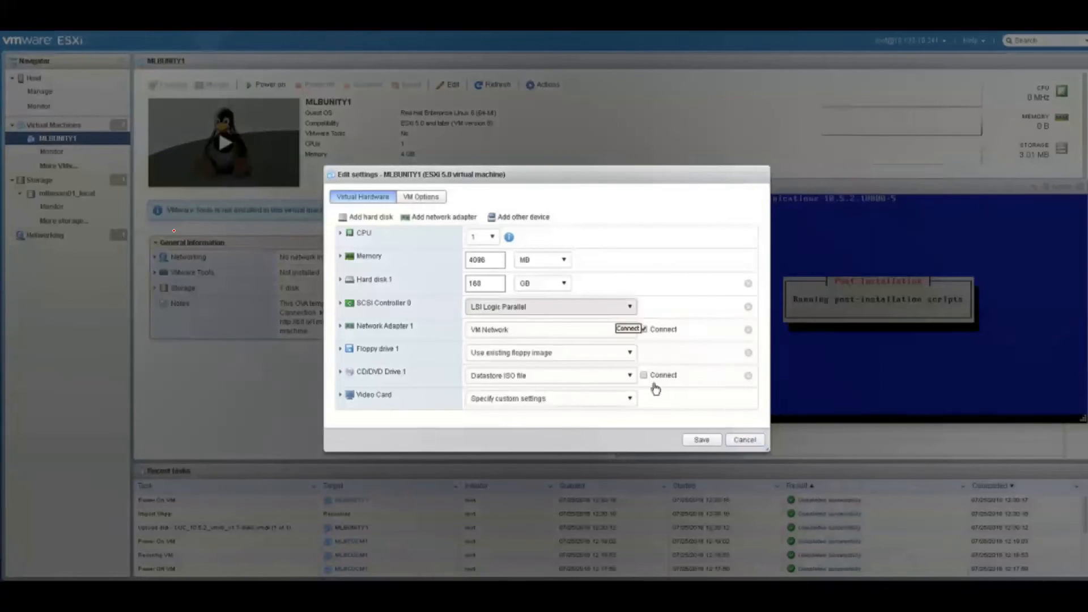
pyautogui.click(702, 441)
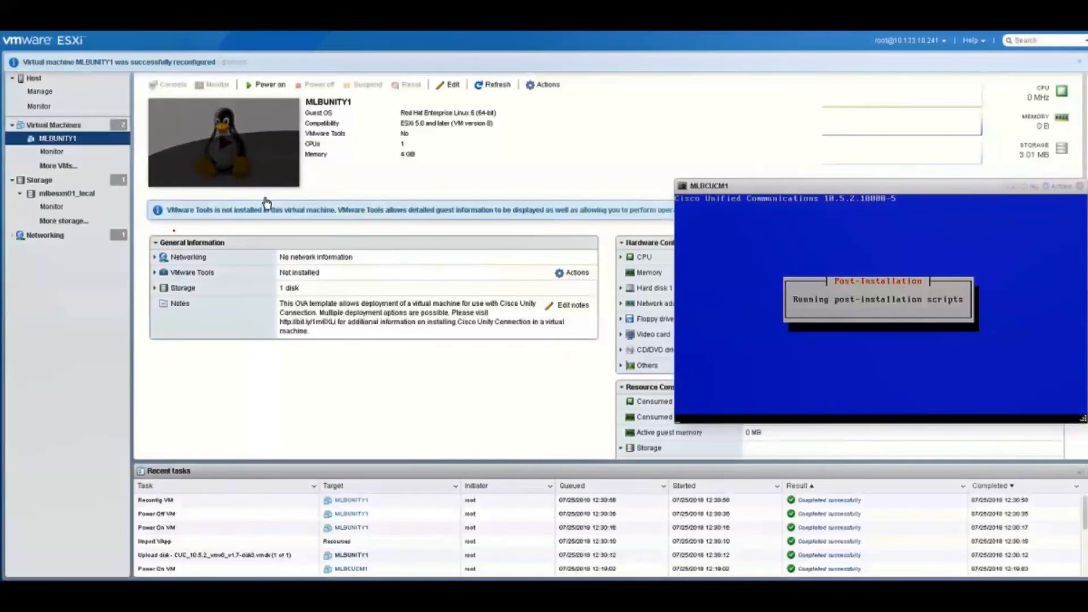
# Power on MLBUNITY1 and arrange its console beside the MLBCUCM1 console
pyautogui.click(224, 142)
pyautogui.click(224, 142)
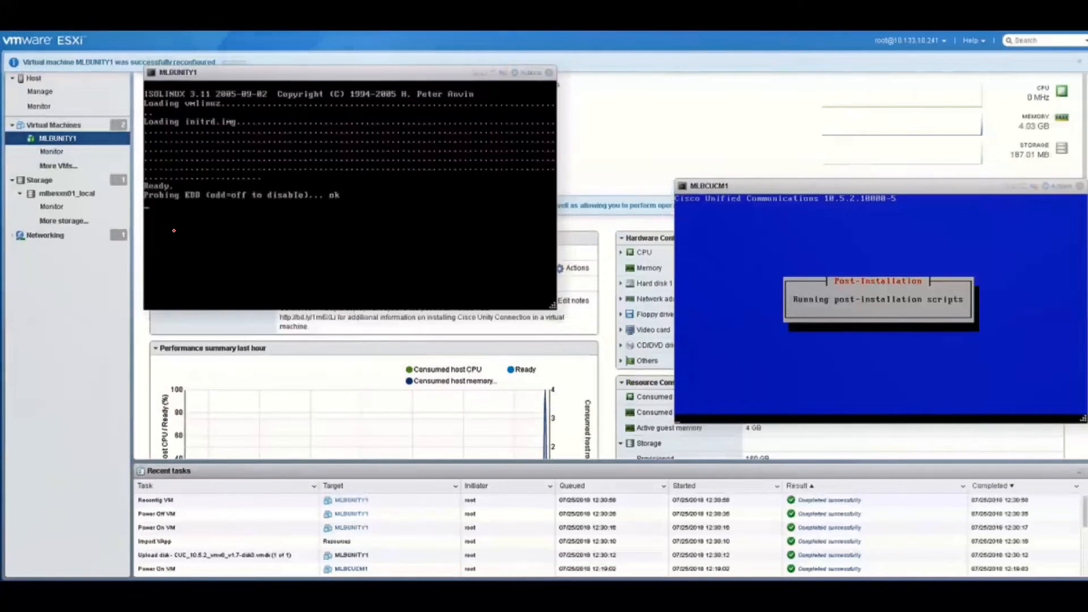
pyautogui.moveTo(354, 86); pyautogui.dragTo(358, 198)
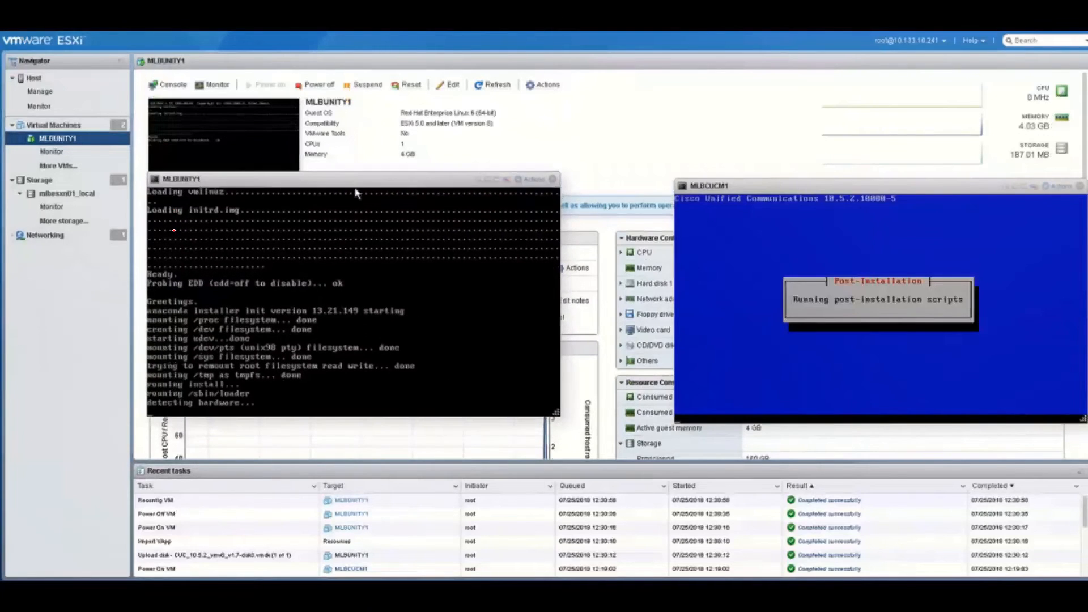
pyautogui.moveTo(794, 188); pyautogui.dragTo(718, 198)
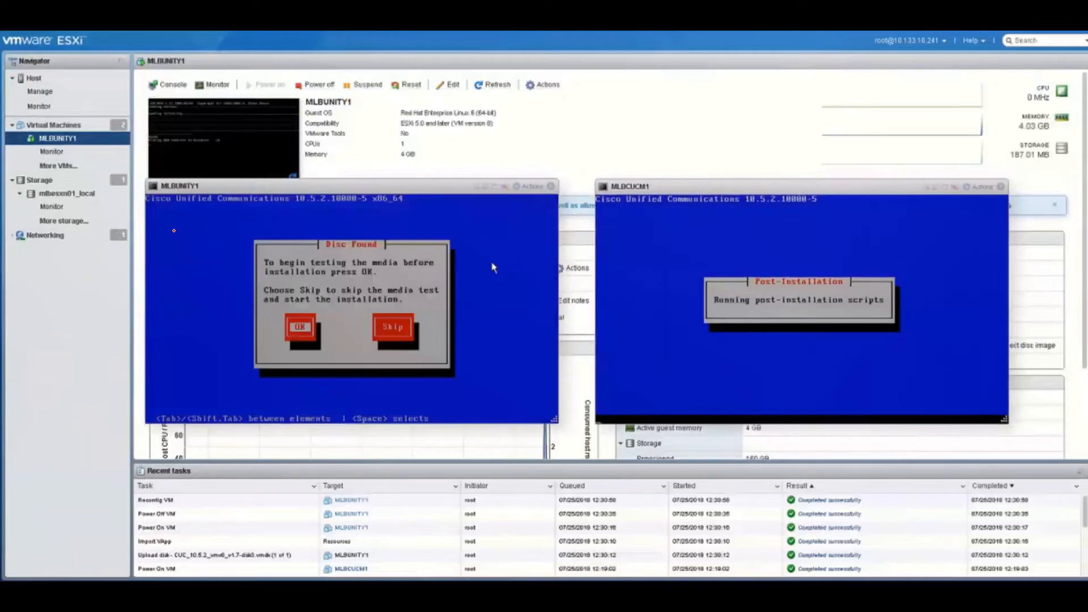
# Skip the media test, dismiss the hardware warning, and choose Cisco Unity Connection to install
pyautogui.press('Tab')
pyautogui.press('Return')
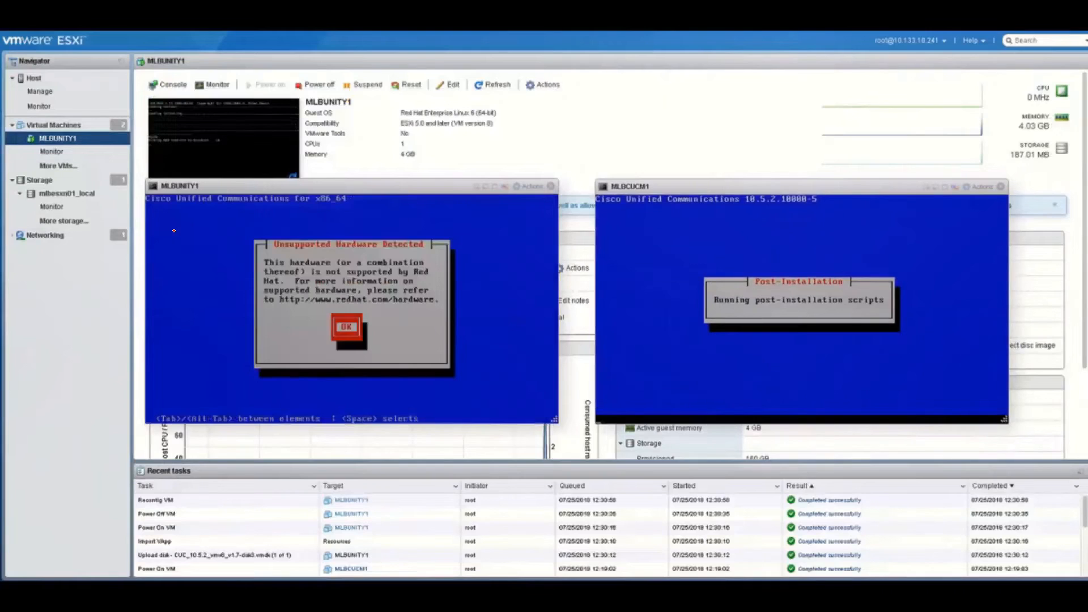
pyautogui.press('Return')
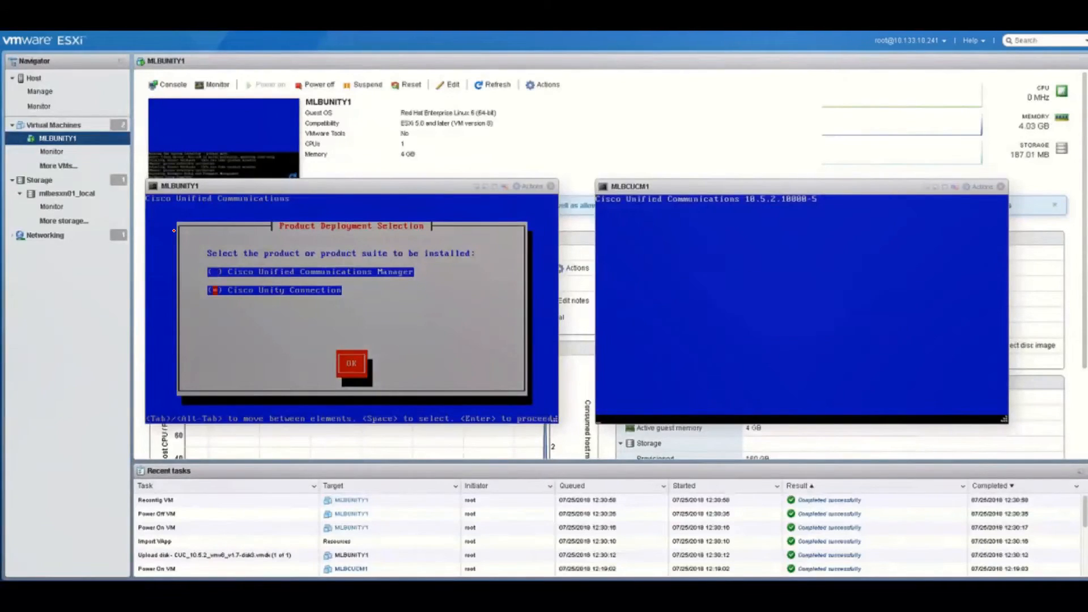
pyautogui.press('Return')
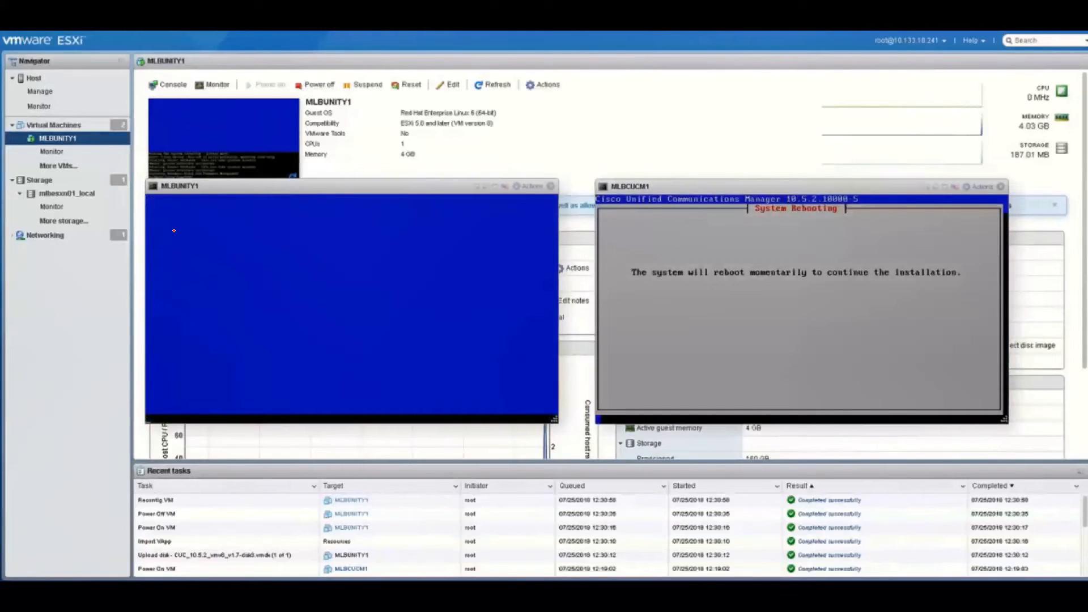
pyautogui.press('Return')
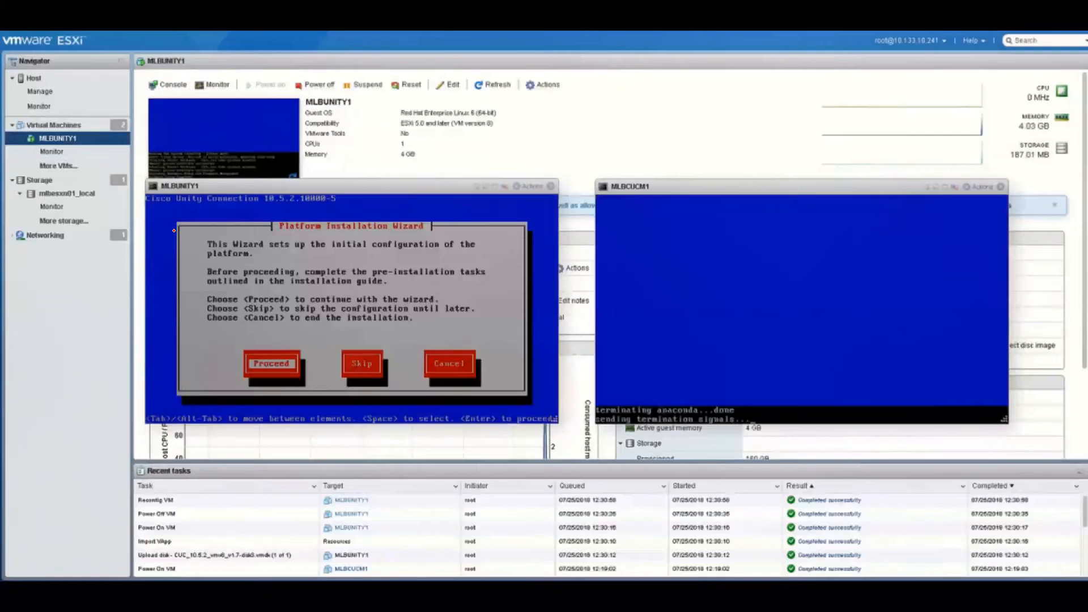
# Skip the Unity VM's platform configuration until later so package installation continues
pyautogui.press('Tab')
pyautogui.press('Return')
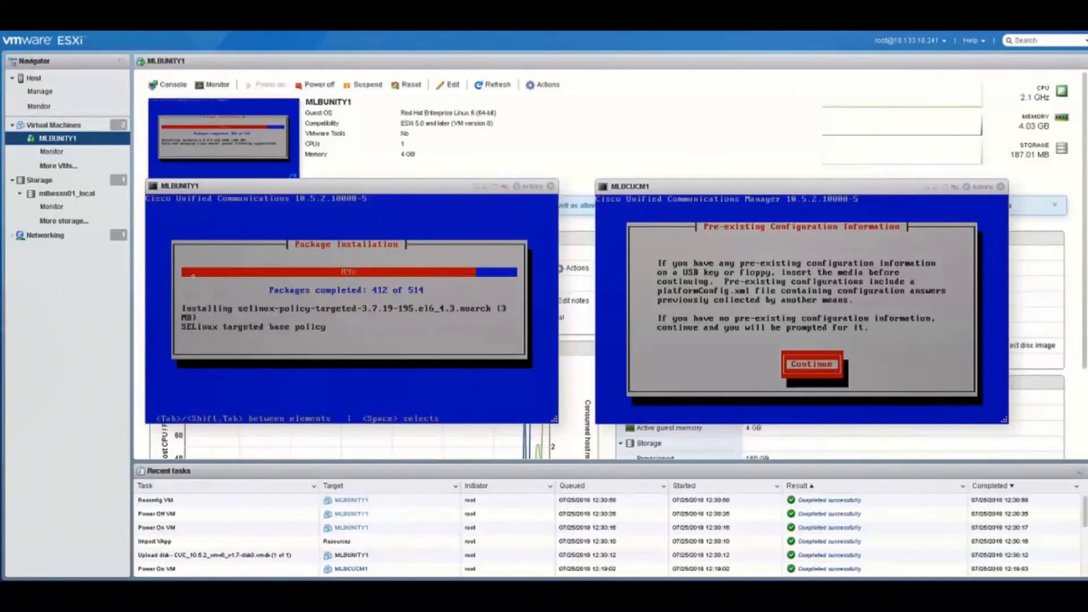
# Proceed with the CUCM wizard without a patch, choose Australia/Melbourne and accept auto-negotiation
pyautogui.press('Return')
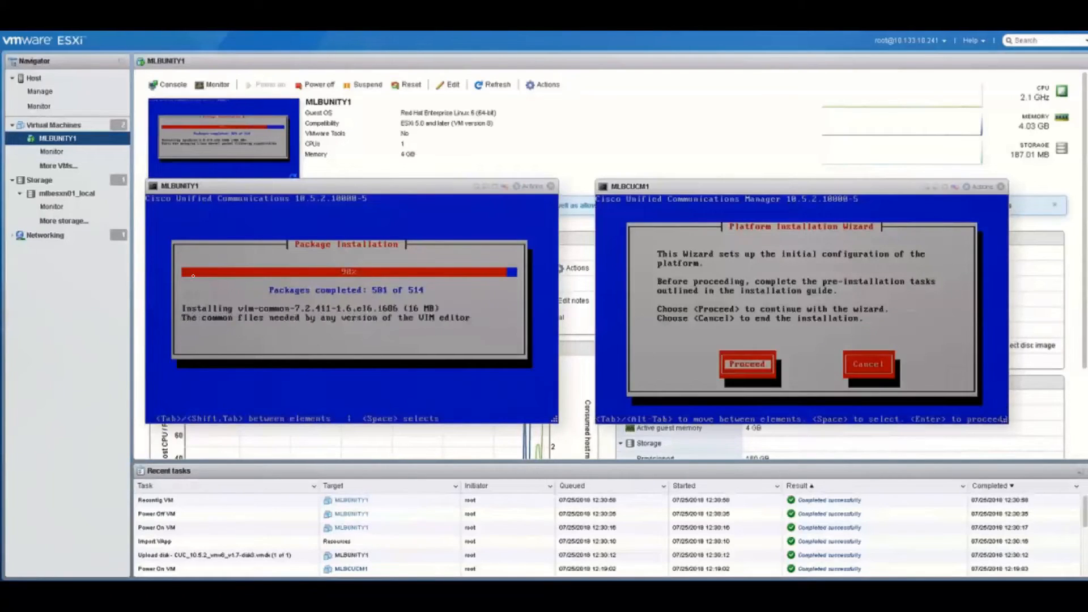
pyautogui.press('Return')
pyautogui.press('Return')
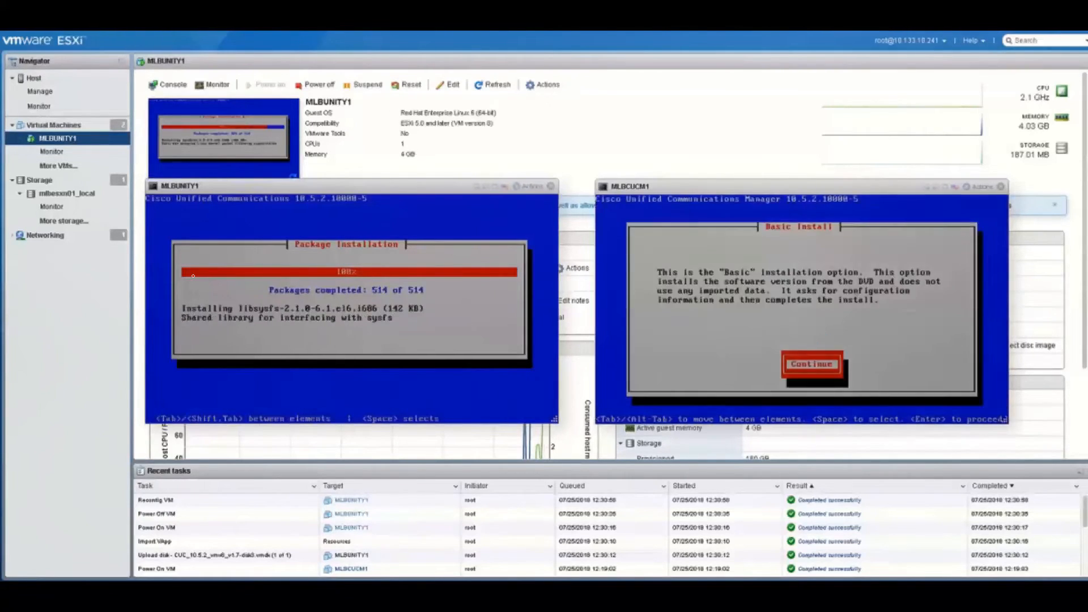
pyautogui.press('Return')
pyautogui.press('Down')
pyautogui.press('Down')
pyautogui.press('Down')
pyautogui.press('Down')
pyautogui.press('Down')
pyautogui.press('Down')
pyautogui.press('Down')
pyautogui.press('Down')
pyautogui.press('Down')
pyautogui.press('Down')
pyautogui.press('Down')
pyautogui.press('Down')
pyautogui.press('Down')
pyautogui.press('Down')
pyautogui.press('Down')
pyautogui.press('Down')
pyautogui.press('Down')
pyautogui.press('Down')
pyautogui.press('Down')
pyautogui.press('Down')
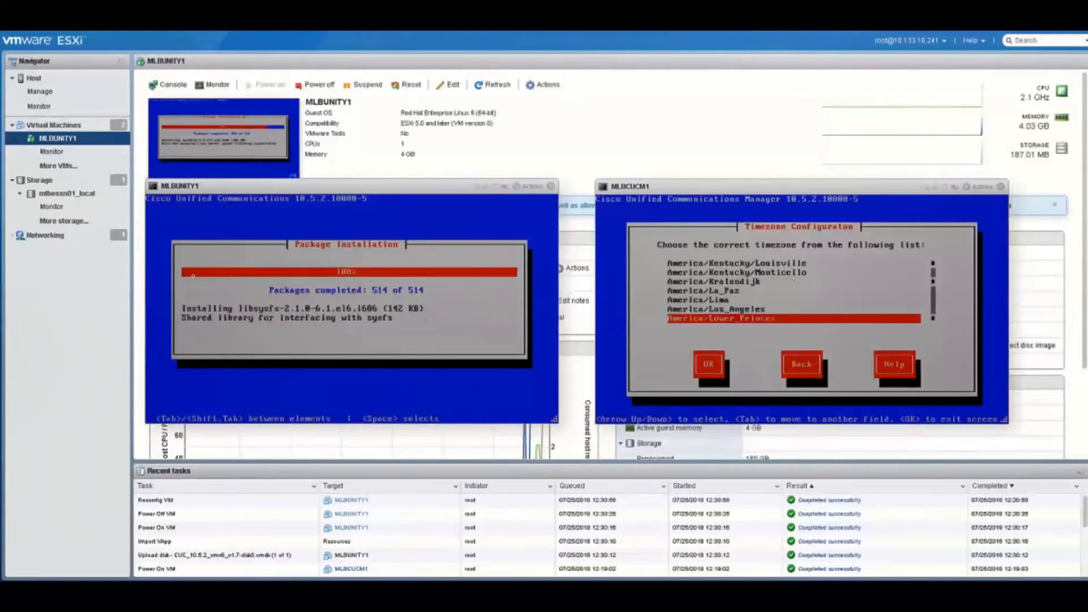
pyautogui.press('Down')
pyautogui.press('Down')
pyautogui.press('Down')
pyautogui.press('Down')
pyautogui.press('Down')
pyautogui.press('Down')
pyautogui.press('Down')
pyautogui.press('Down')
pyautogui.press('Down')
pyautogui.press('Down')
pyautogui.press('Down')
pyautogui.press('Down')
pyautogui.press('Down')
pyautogui.press('Down')
pyautogui.press('Down')
pyautogui.press('Down')
pyautogui.press('Down')
pyautogui.press('Down')
pyautogui.press('Down')
pyautogui.press('Down')
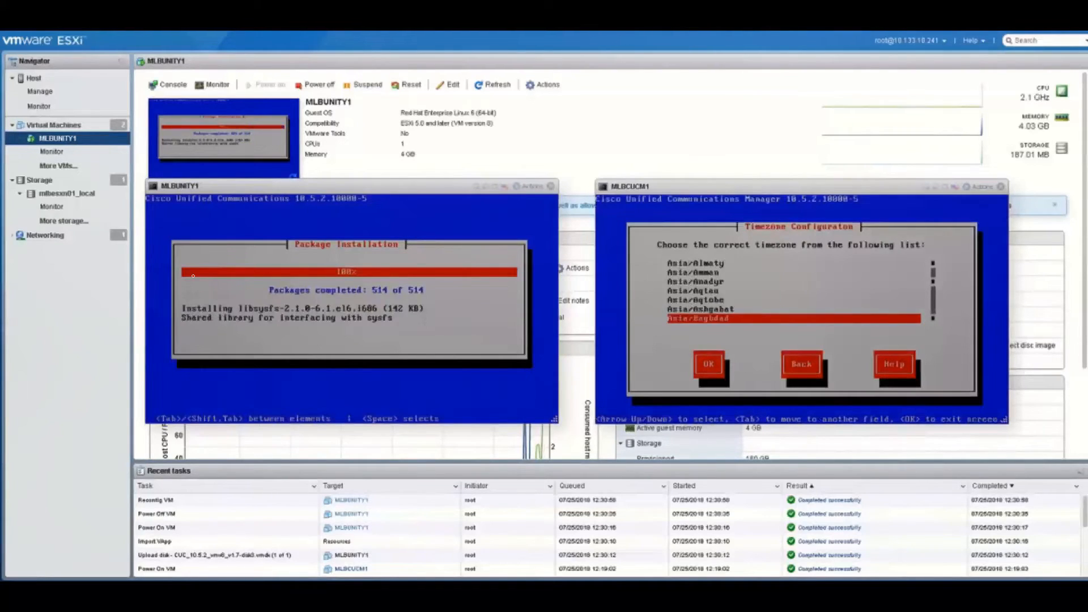
pyautogui.press('Down')
pyautogui.press('Down')
pyautogui.press('Down')
pyautogui.press('Down')
pyautogui.press('Down')
pyautogui.press('Down')
pyautogui.press('Down')
pyautogui.press('Down')
pyautogui.press('Down')
pyautogui.press('Down')
pyautogui.press('Down')
pyautogui.press('Down')
pyautogui.press('Down')
pyautogui.press('Down')
pyautogui.press('Down')
pyautogui.press('Down')
pyautogui.press('Down')
pyautogui.press('Down')
pyautogui.press('Down')
pyautogui.press('Down')
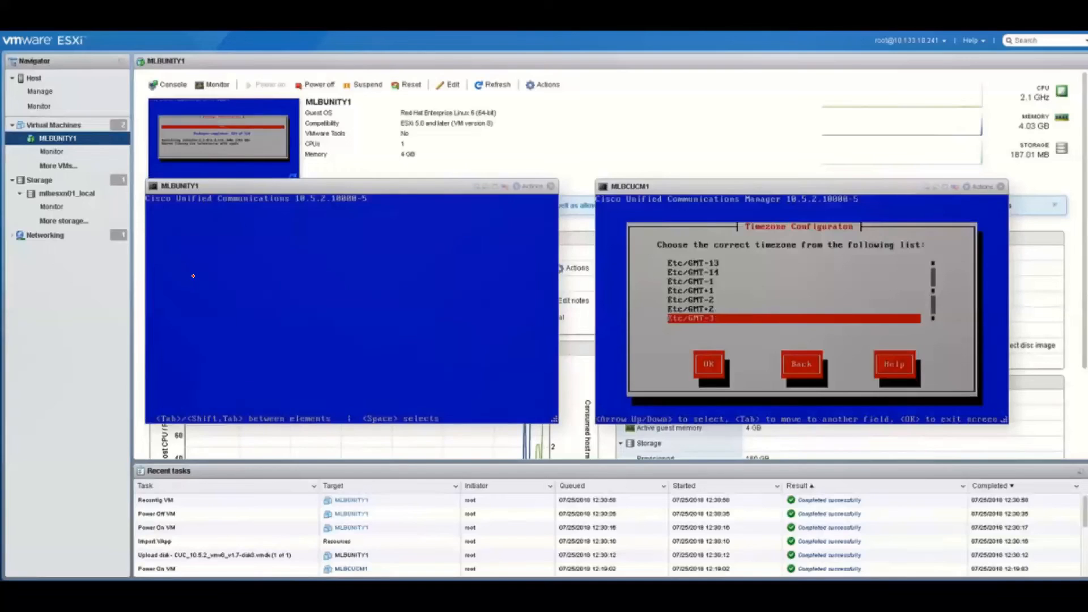
pyautogui.press('Up')
pyautogui.press('Up')
pyautogui.press('Up')
pyautogui.press('Up')
pyautogui.press('Up')
pyautogui.press('Up')
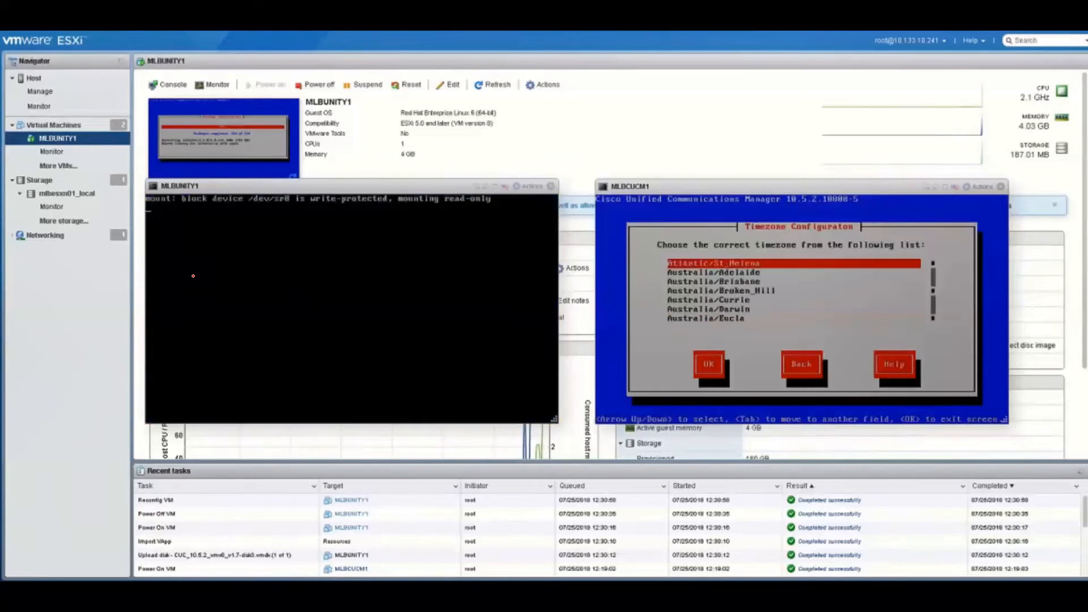
pyautogui.press('Down')
pyautogui.press('Down')
pyautogui.press('Down')
pyautogui.press('Down')
pyautogui.press('Down')
pyautogui.press('Down')
pyautogui.press('Down')
pyautogui.press('Down')
pyautogui.press('Down')
pyautogui.press('Down')
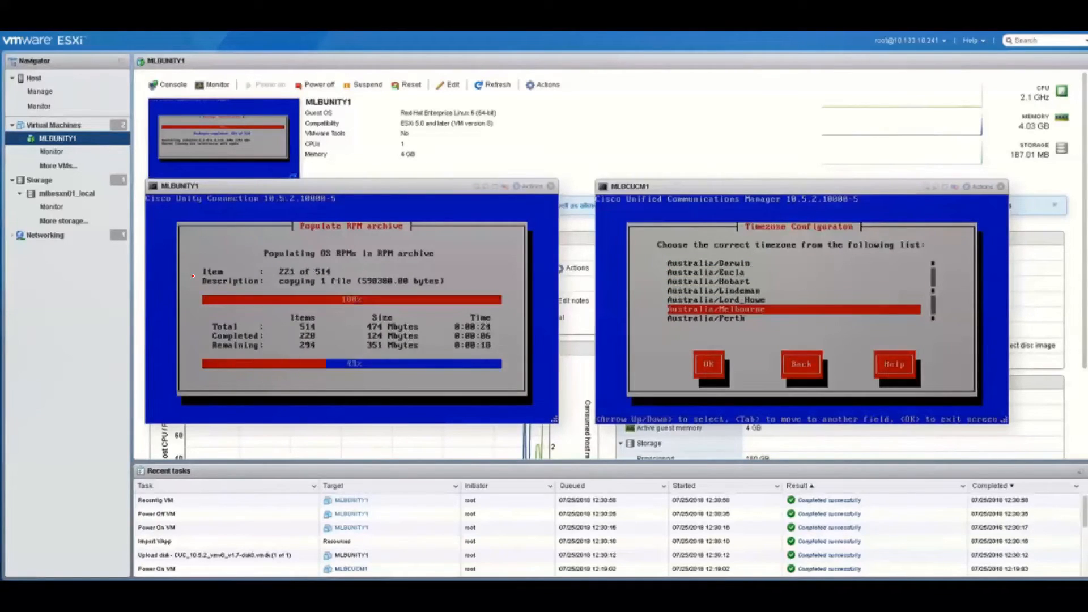
pyautogui.press('Return')
pyautogui.press('Return')
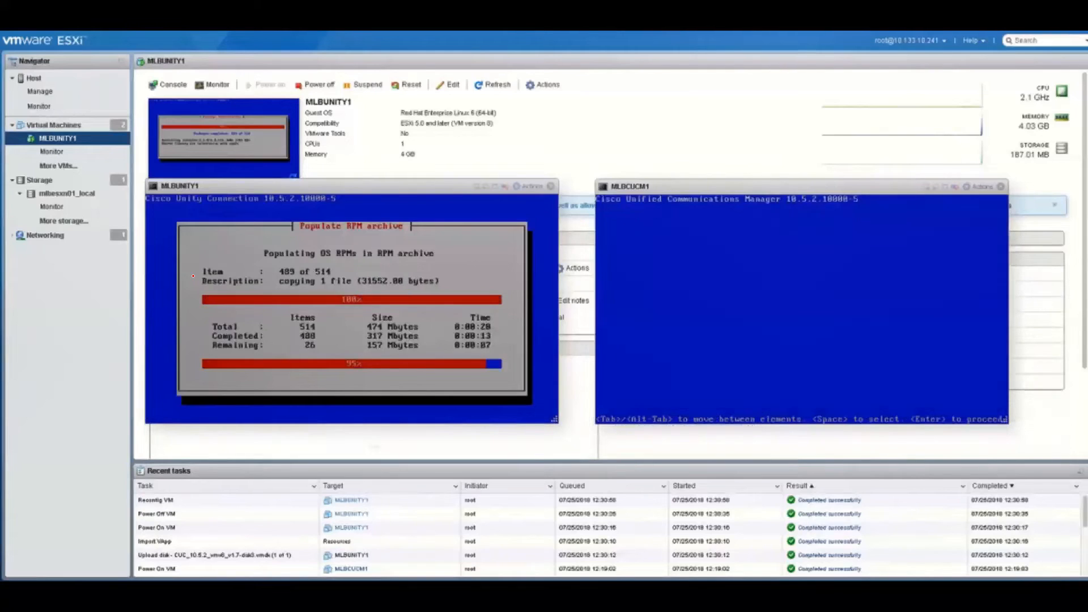
pyautogui.press('Return')
pyautogui.press('Return')
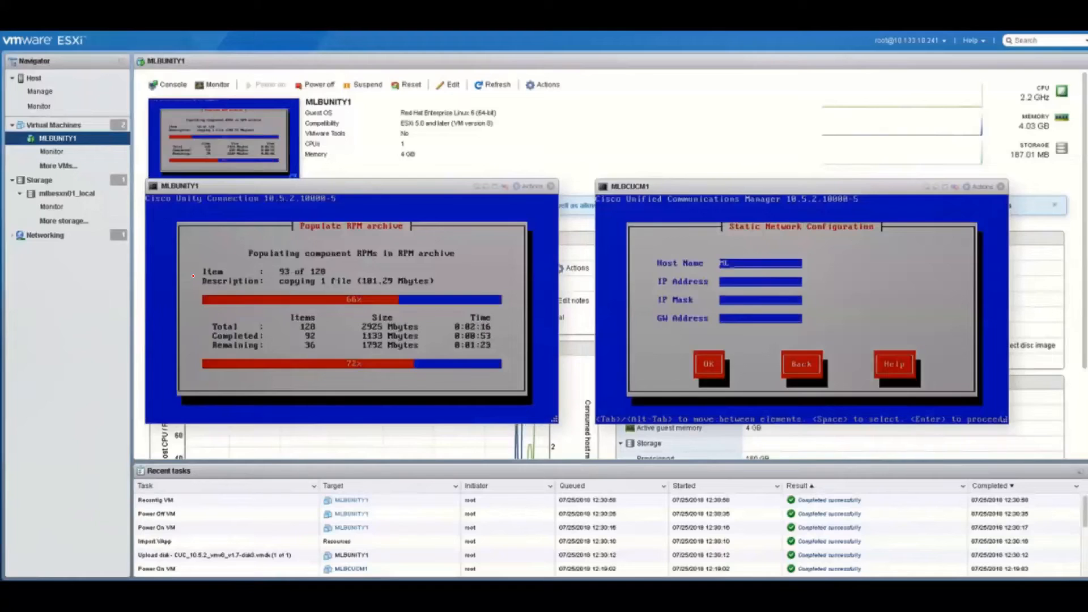
# Set CUCM static network: host MLBCUCM1, IP 10.133.10.21, mask 255.255.255.0, gateway 10.133.10.1
pyautogui.write('MLBCUCM1')
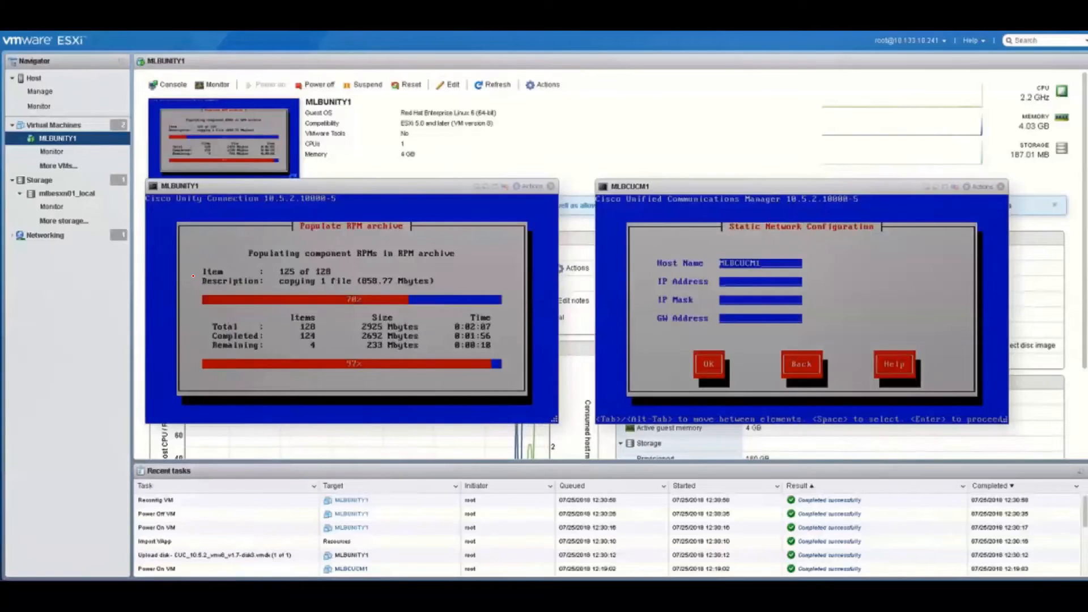
pyautogui.press('Tab')
pyautogui.write('10')
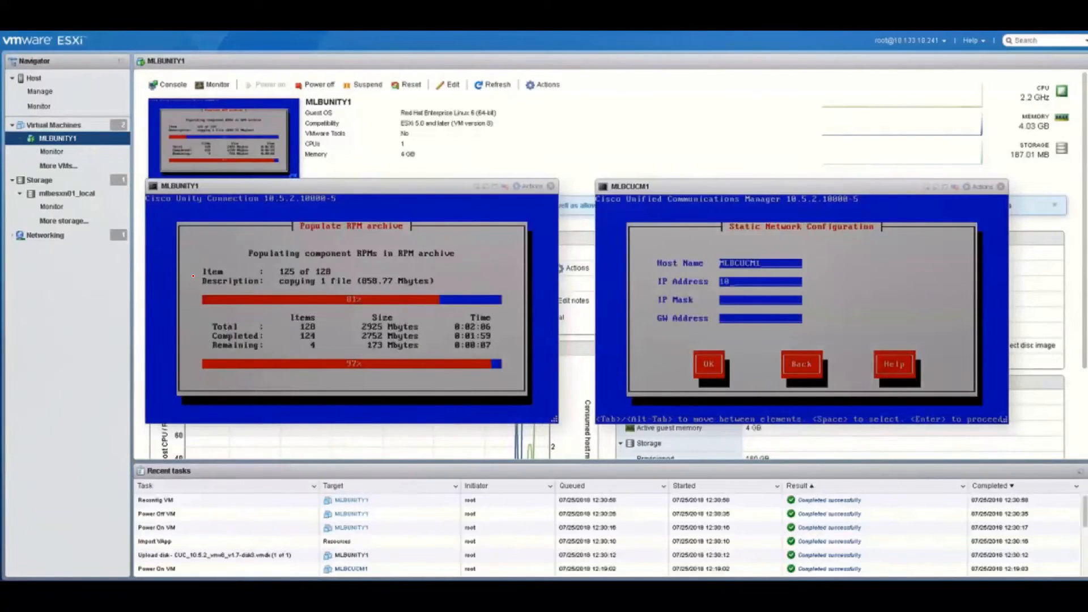
pyautogui.write('.133.10.21')
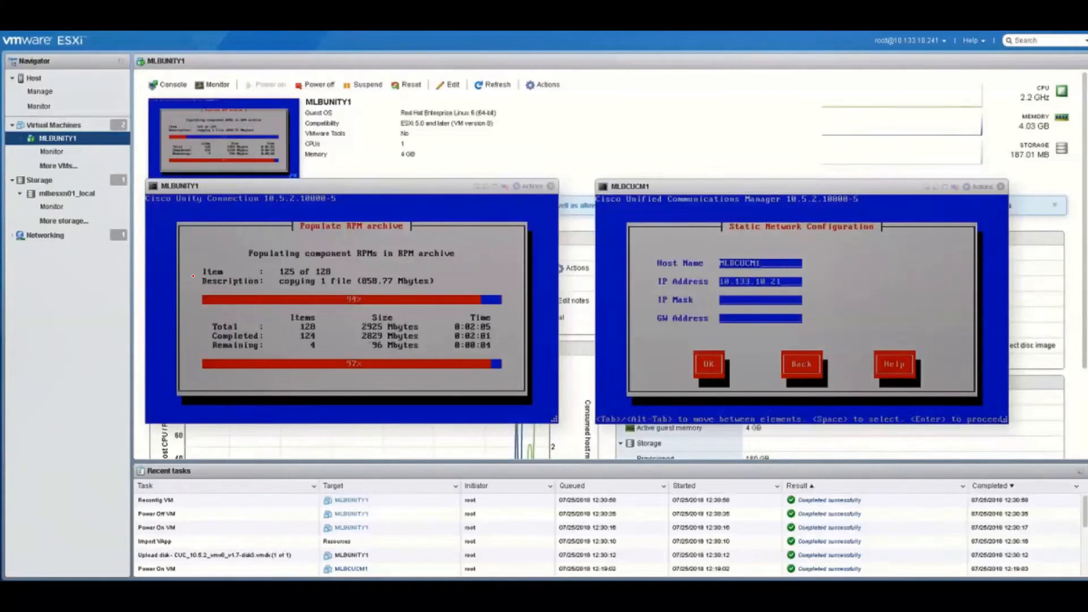
pyautogui.press('Tab')
pyautogui.write('255.255.255.0')
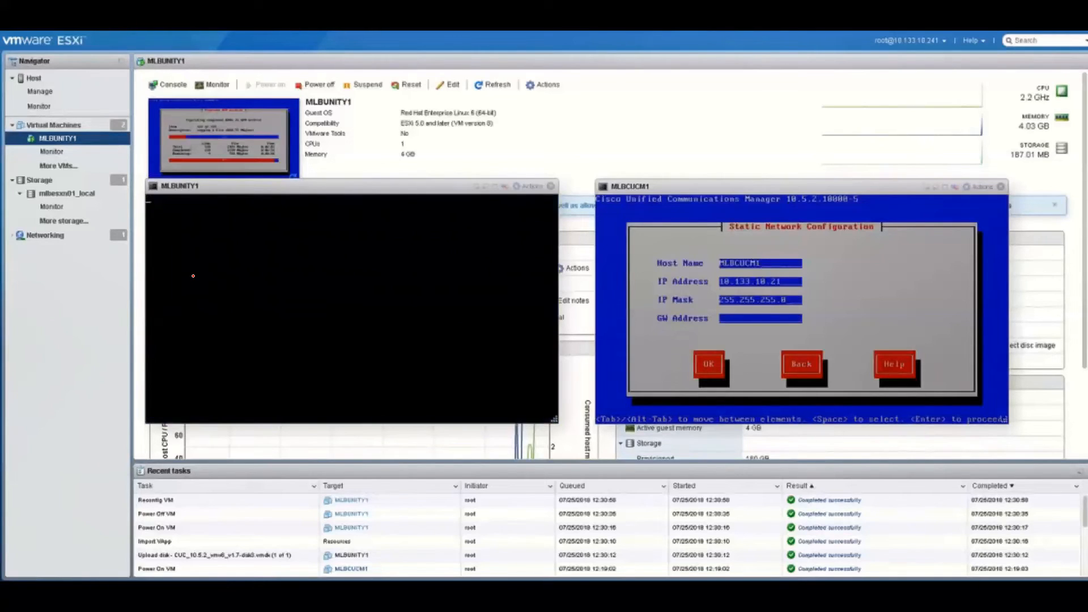
pyautogui.write('10.')
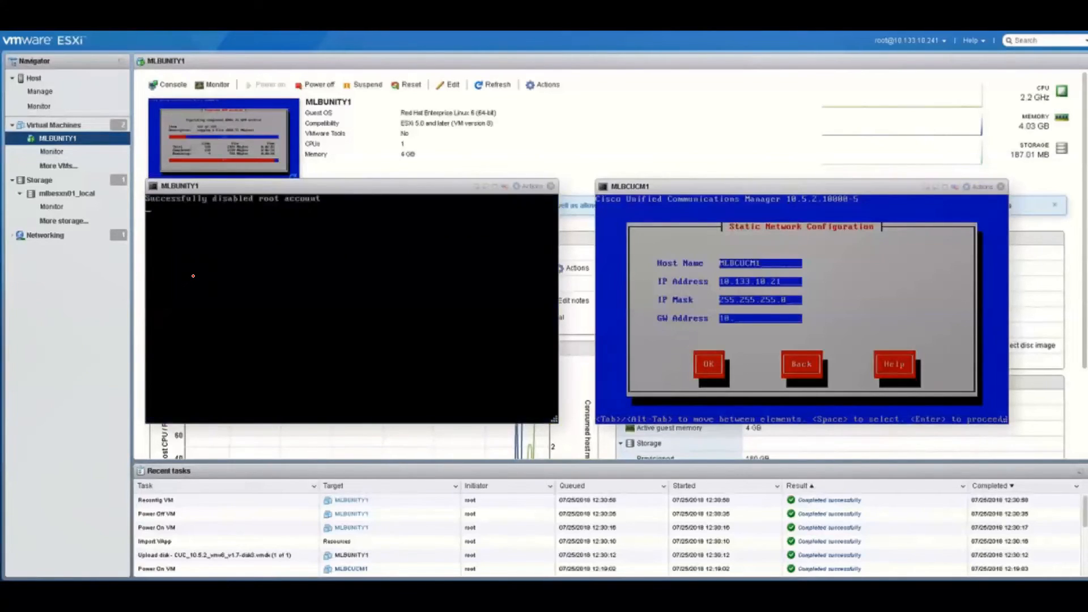
pyautogui.write('133')
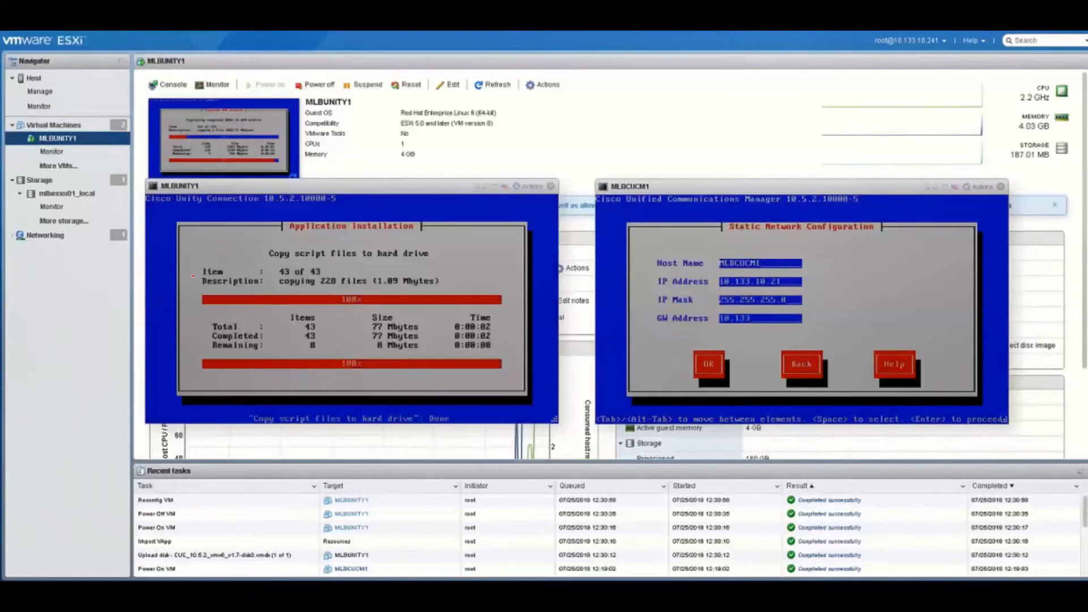
pyautogui.write('.10.1')
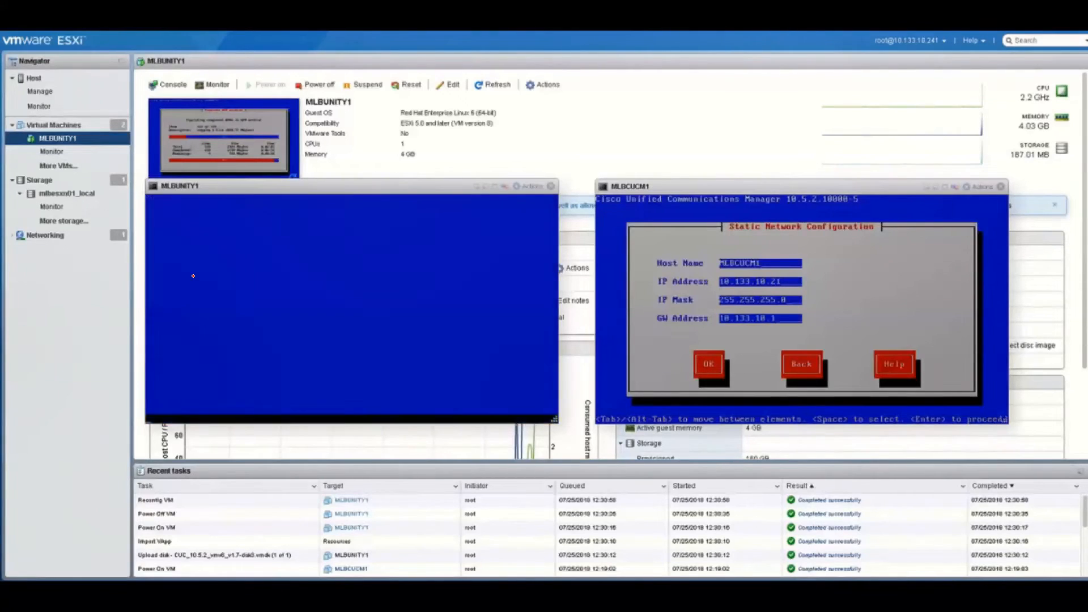
pyautogui.press('Tab')
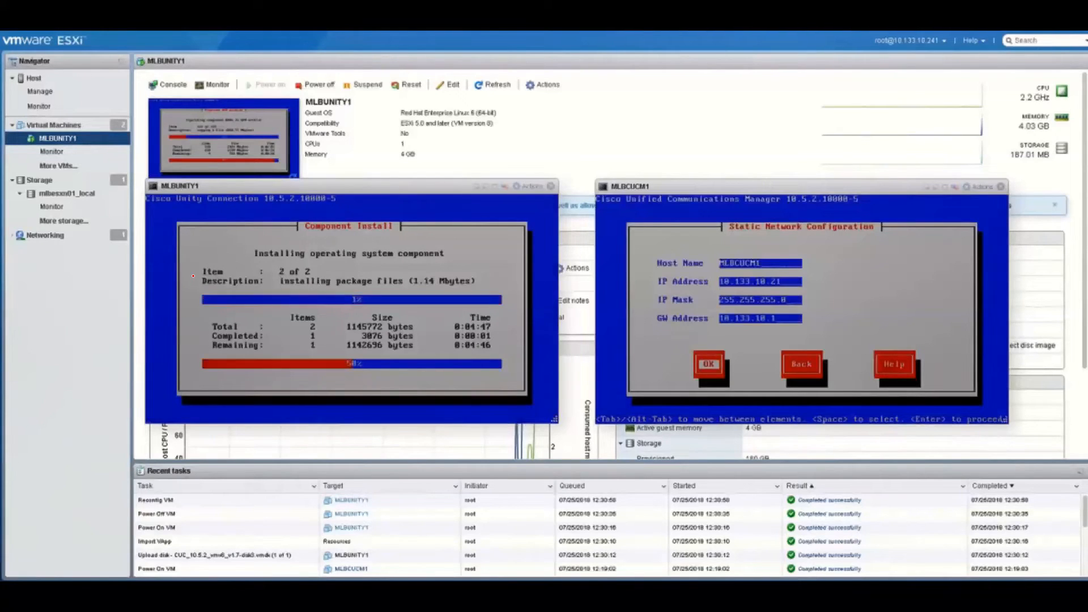
pyautogui.press('Return')
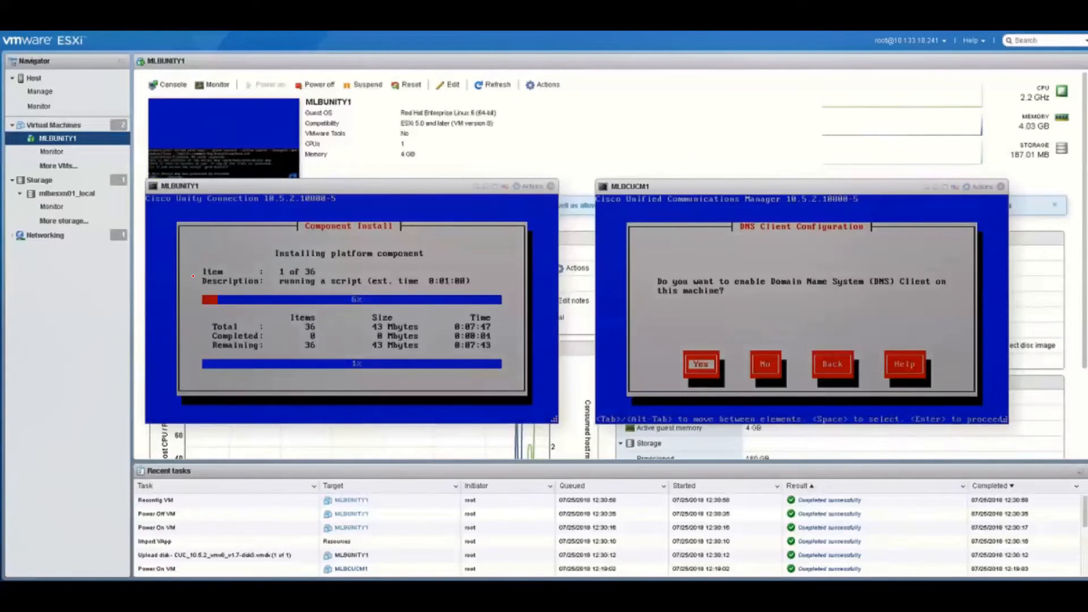
# Back out of the DNS fields and leave the CUCM DNS client disabled
pyautogui.press('Tab')
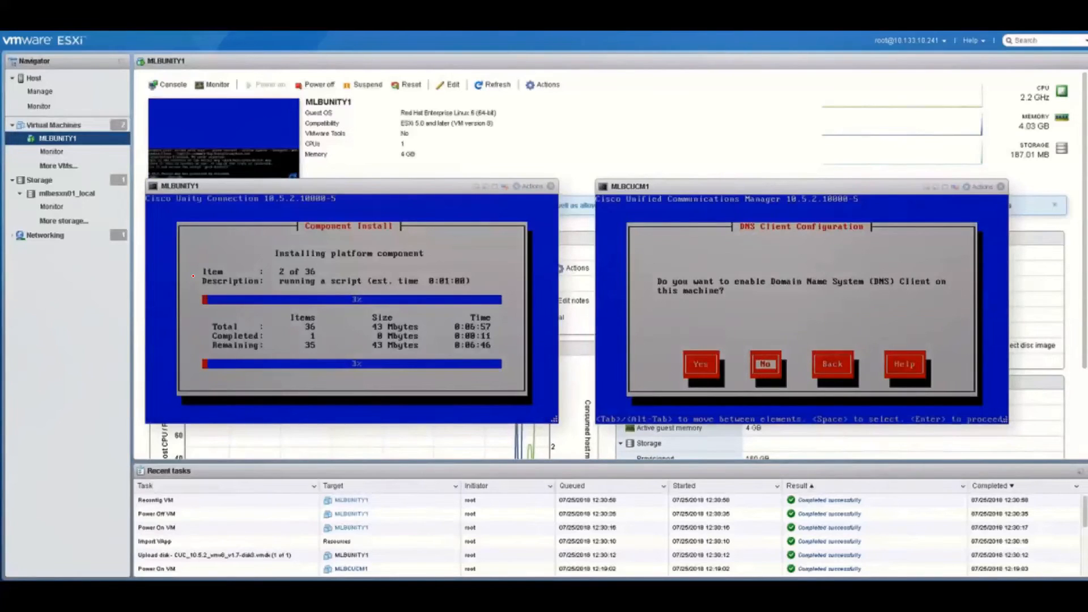
pyautogui.press('Left')
pyautogui.press('Return')
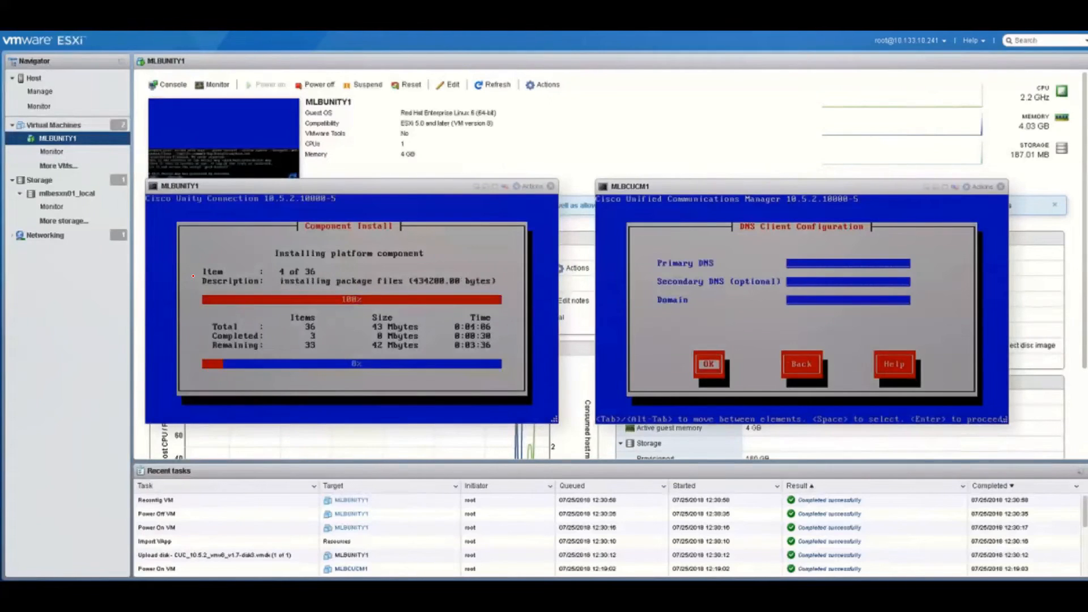
pyautogui.press('Tab')
pyautogui.press('Return')
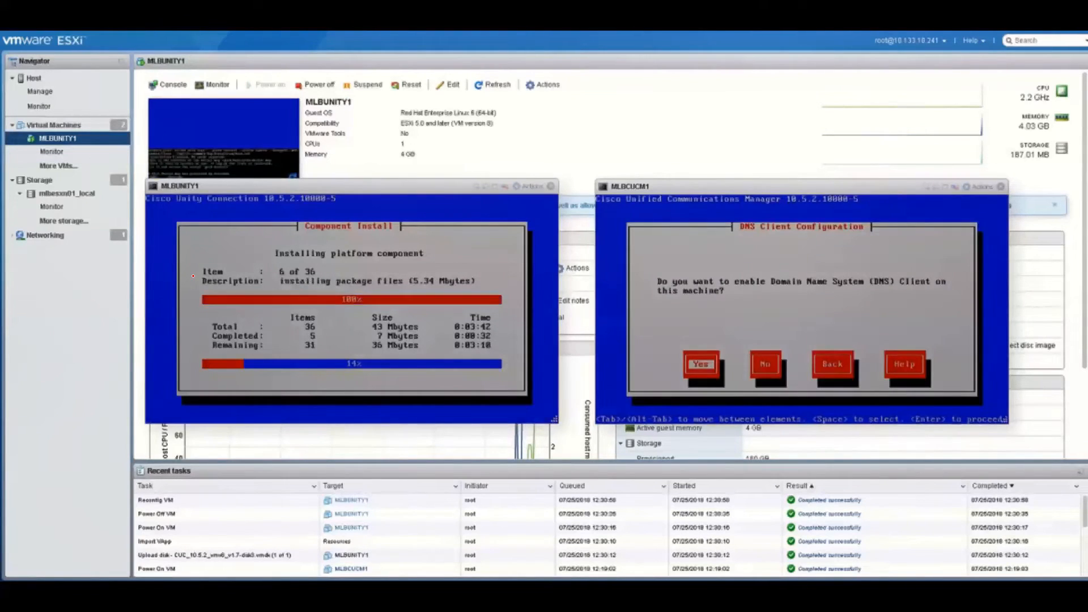
pyautogui.press('Tab')
pyautogui.press('Return')
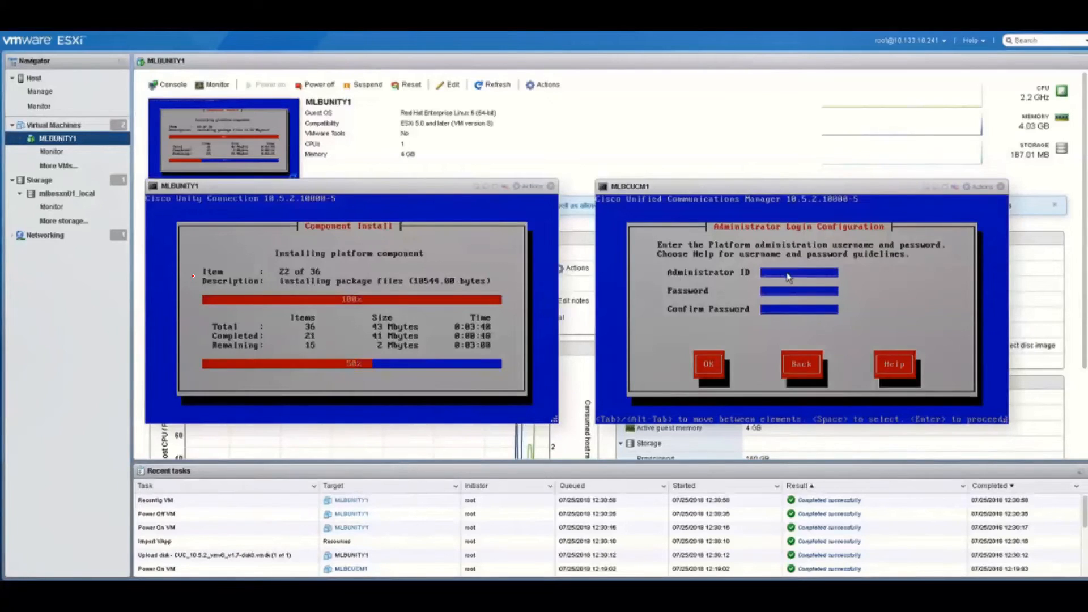
# Set the CUCM administrator ID and password, then confirm this server as the first node
pyautogui.write('ccmadmi')
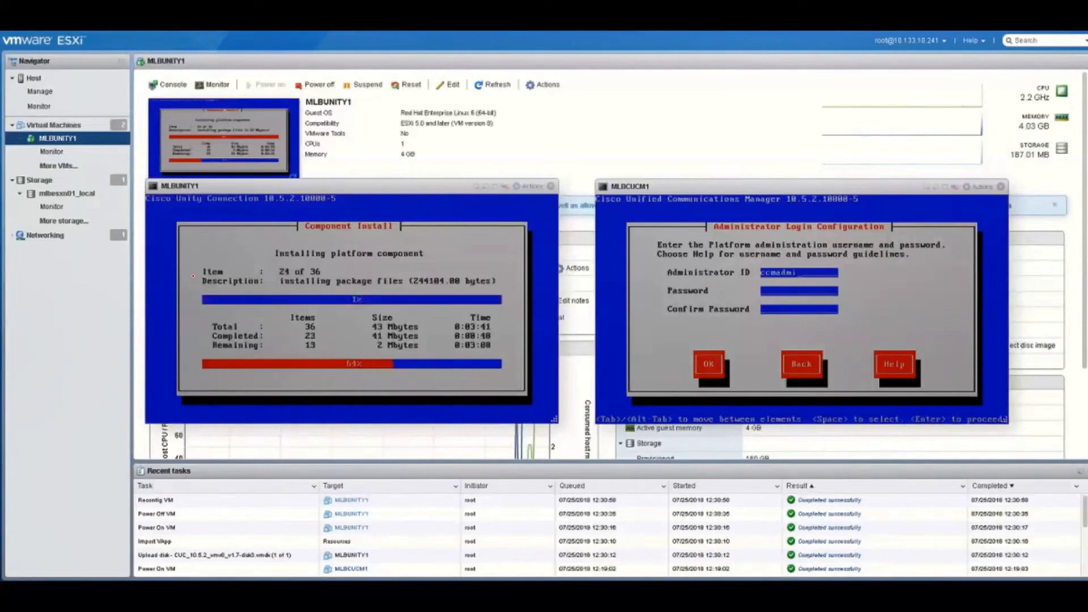
pyautogui.write('n******')
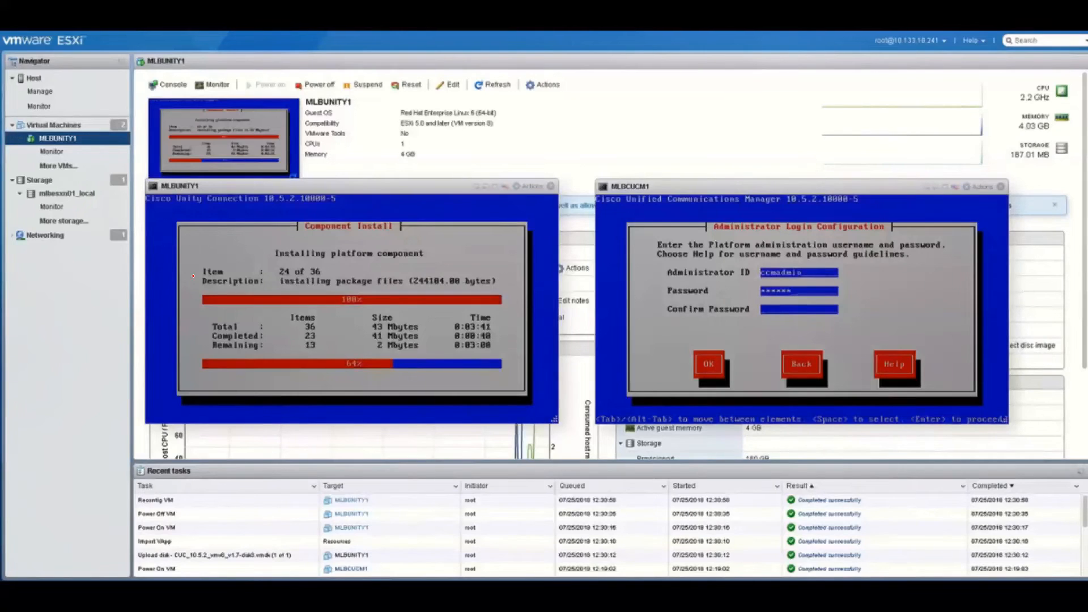
pyautogui.write('*')
pyautogui.press('Tab')
pyautogui.write('********')
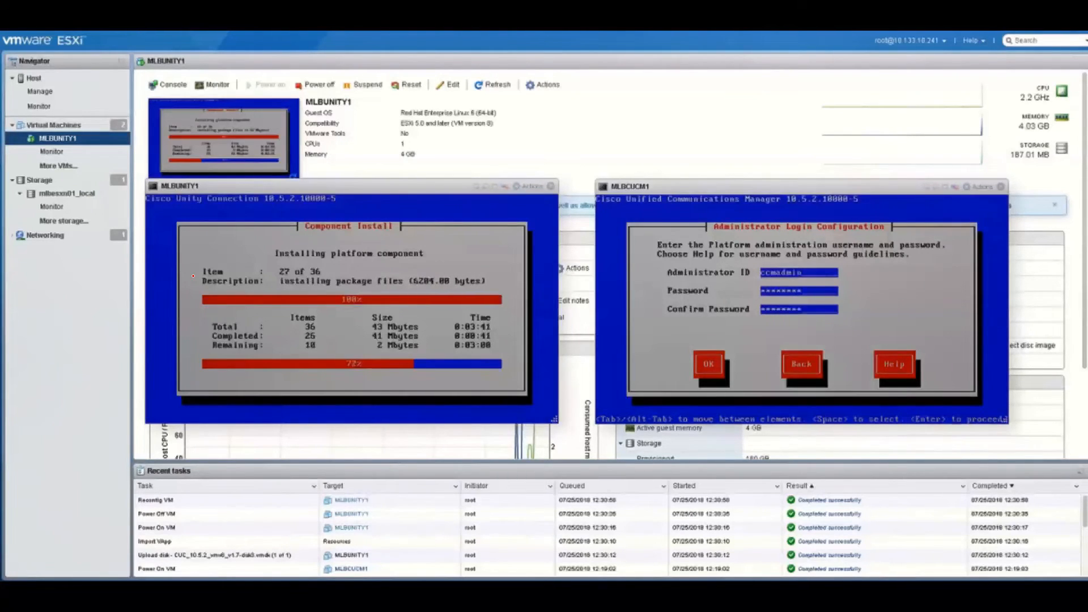
pyautogui.press('Tab')
pyautogui.press('Return')
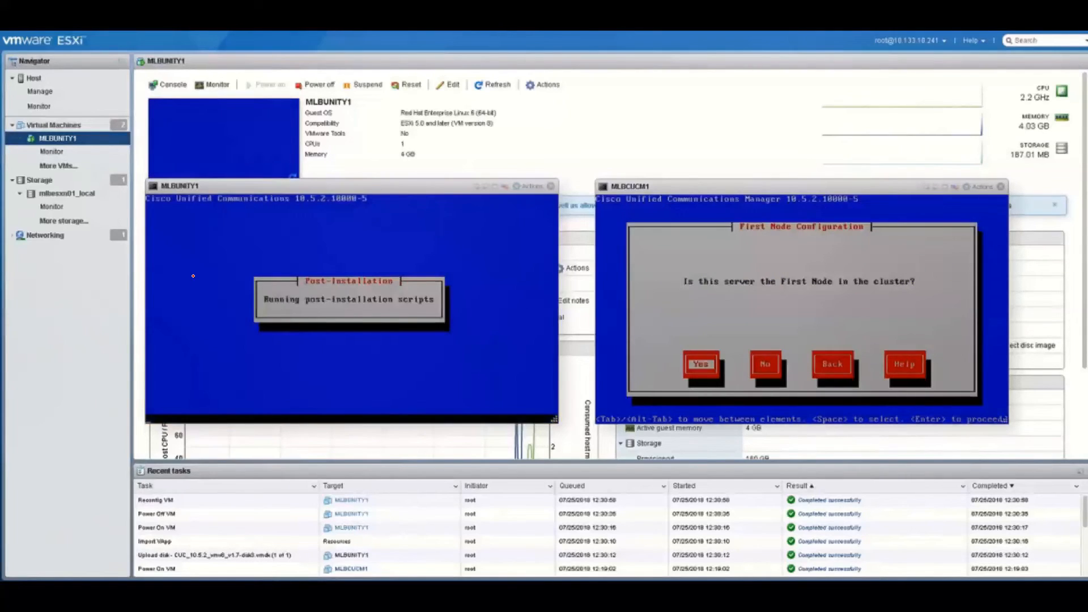
pyautogui.press('Return')
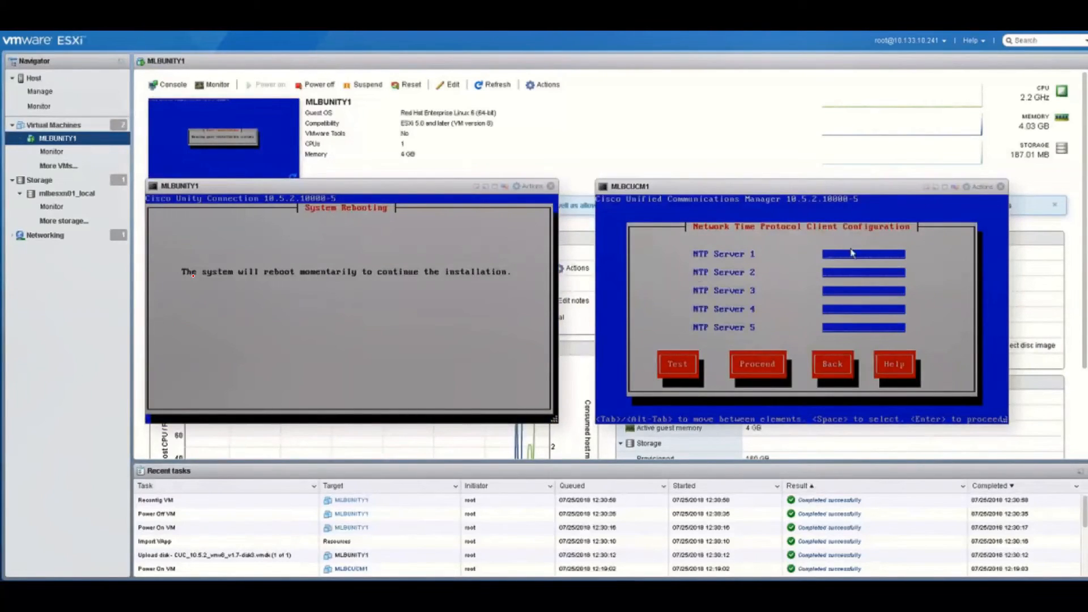
# Set CUCM NTP servers 10.133.10.1 and 10.133.255.254 and accept them
pyautogui.write('10.133.10.1')
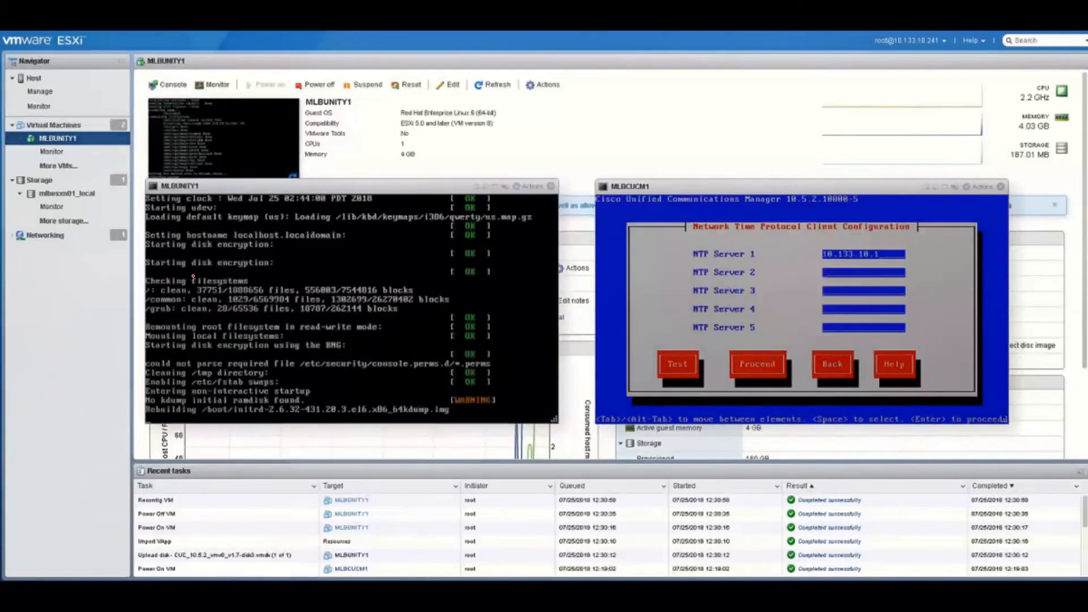
pyautogui.click(843, 277)
pyautogui.write('10.133.2')
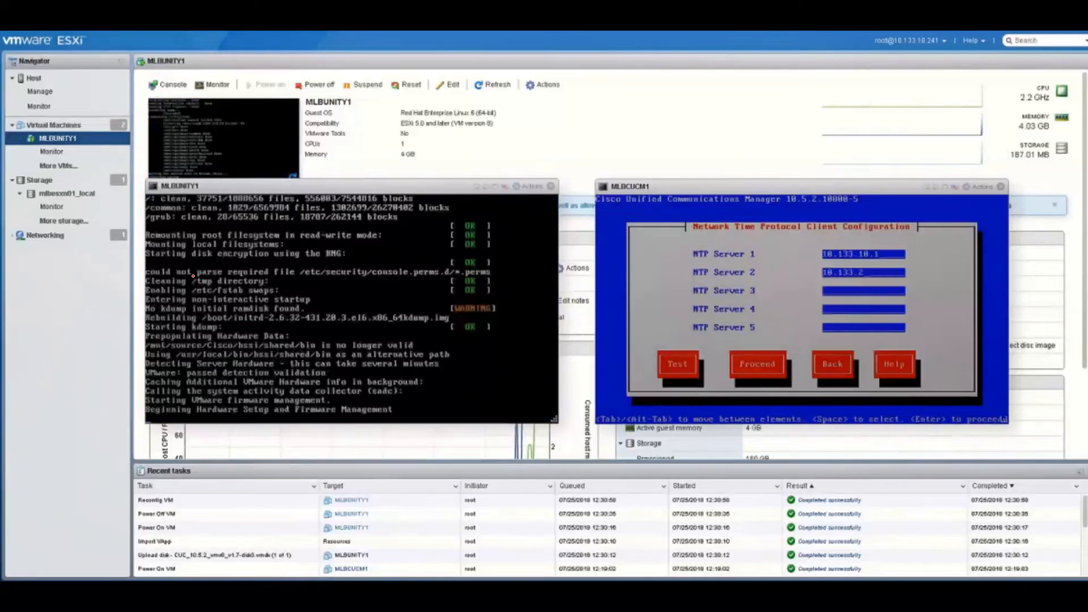
pyautogui.write('55')
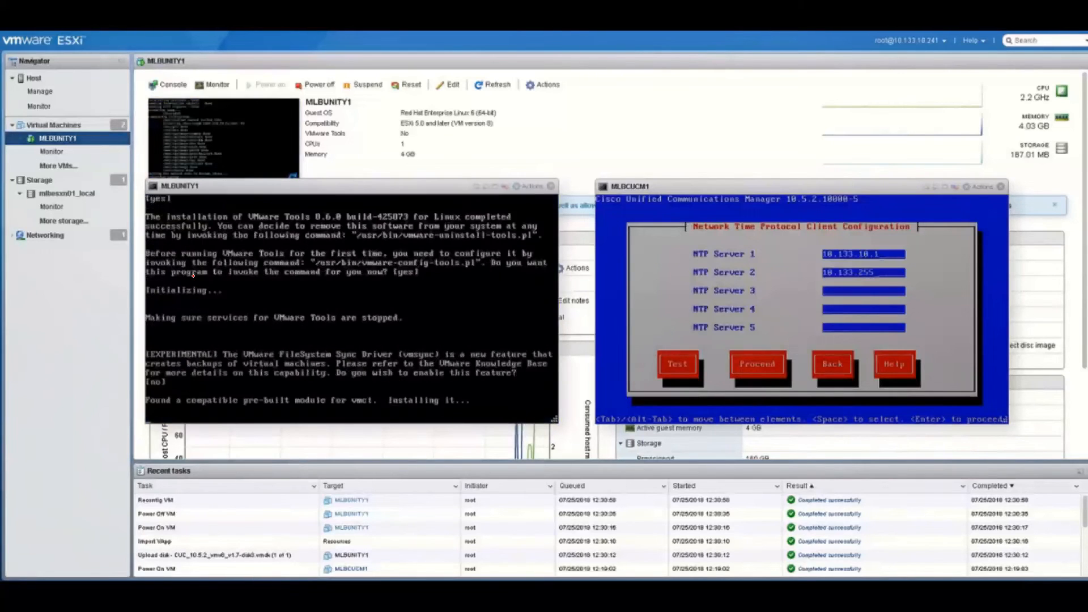
pyautogui.write('.254')
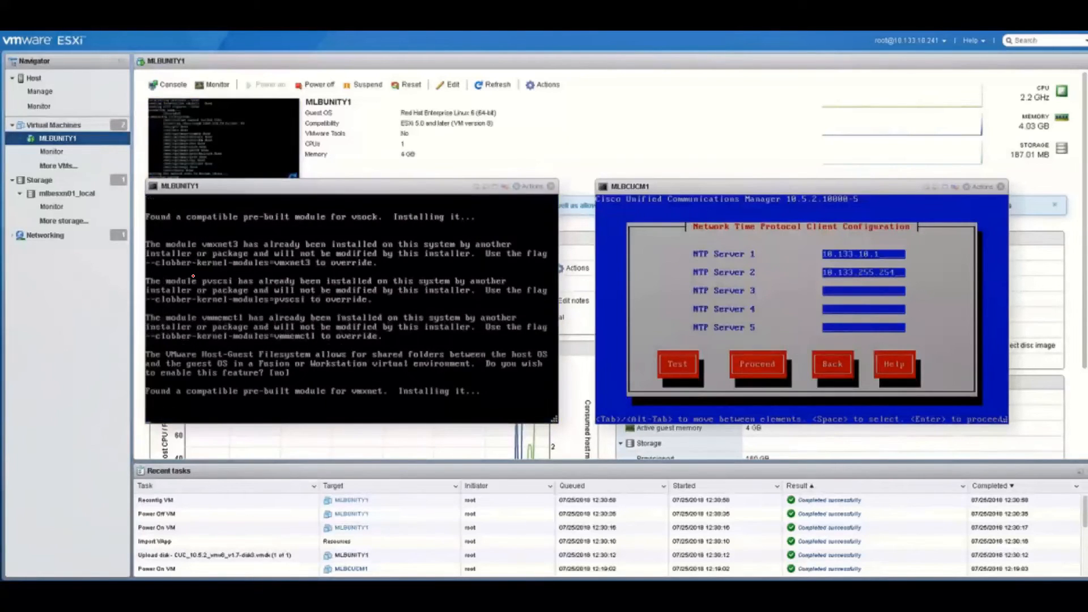
pyautogui.press('Tab')
pyautogui.press('Tab')
pyautogui.press('Tab')
pyautogui.press('Tab')
pyautogui.press('Tab')
pyautogui.press('Return')
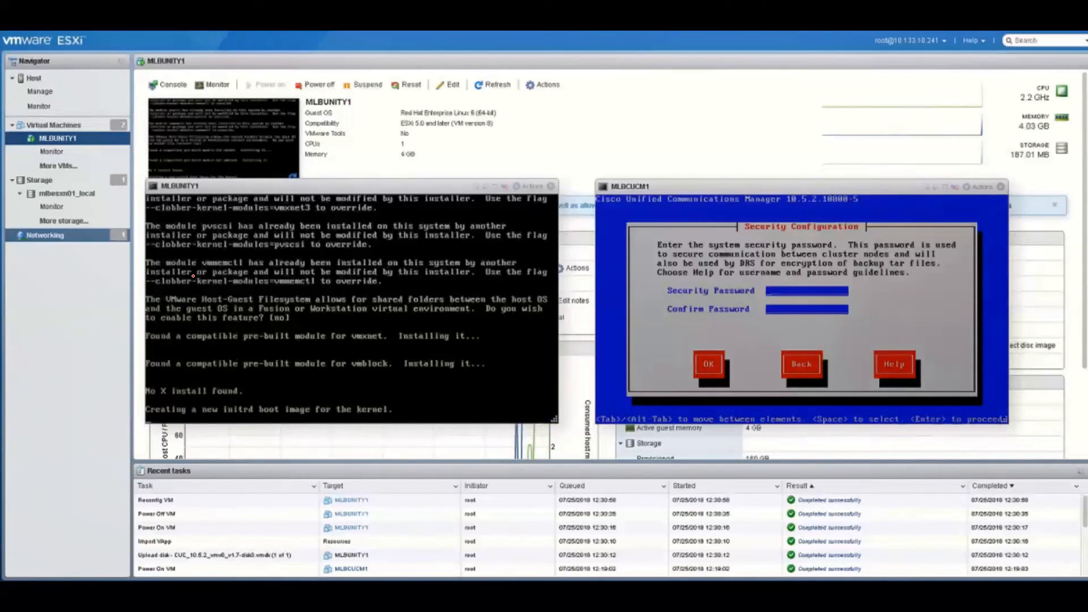
# Enter and confirm the CUCM security password
pyautogui.write('****')
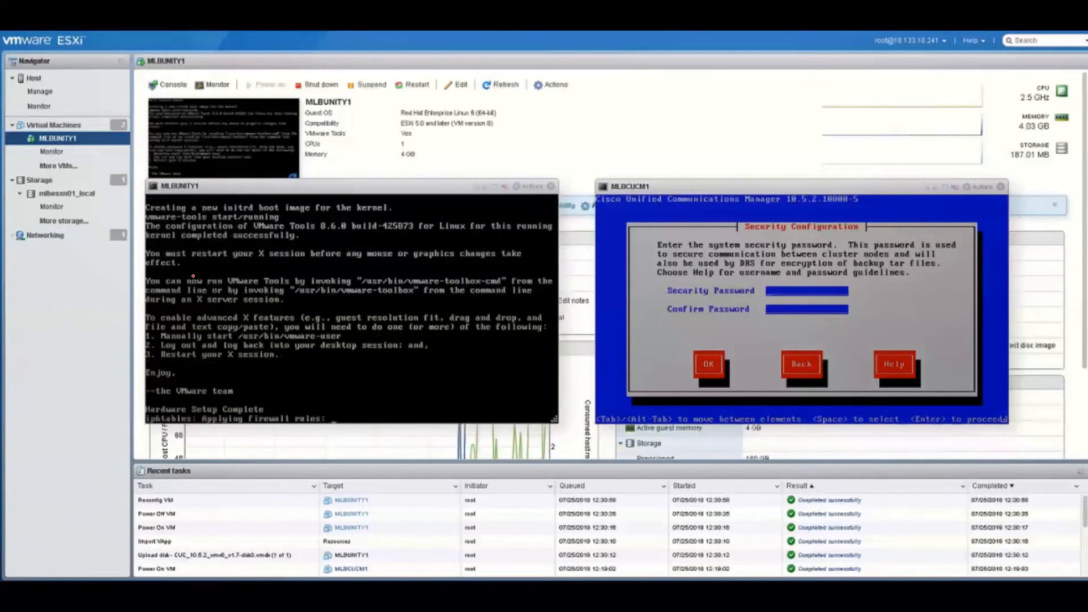
pyautogui.write('***')
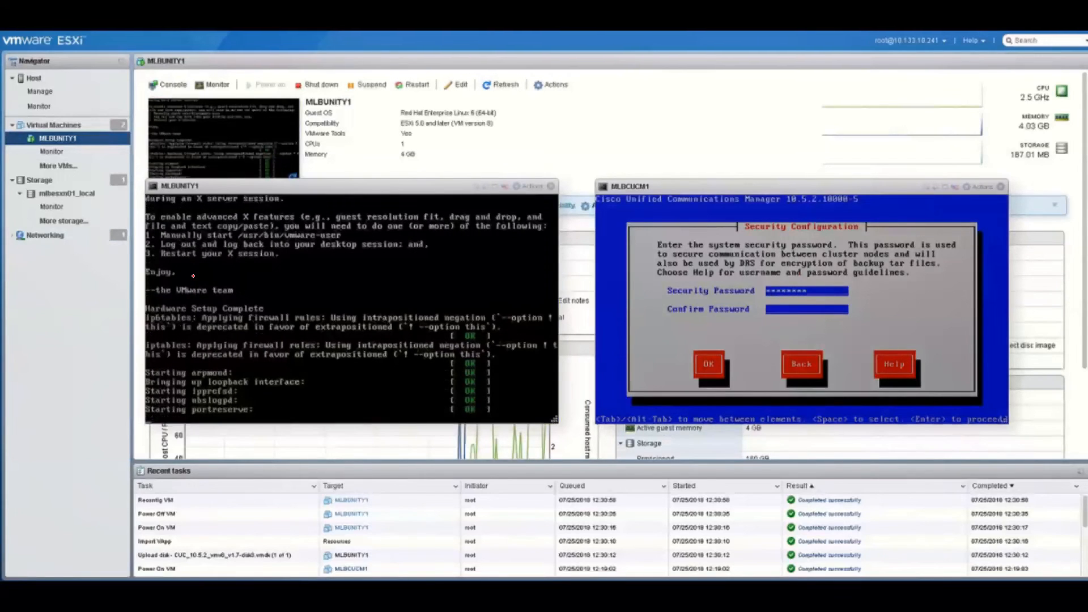
pyautogui.press('Tab')
pyautogui.write('******')
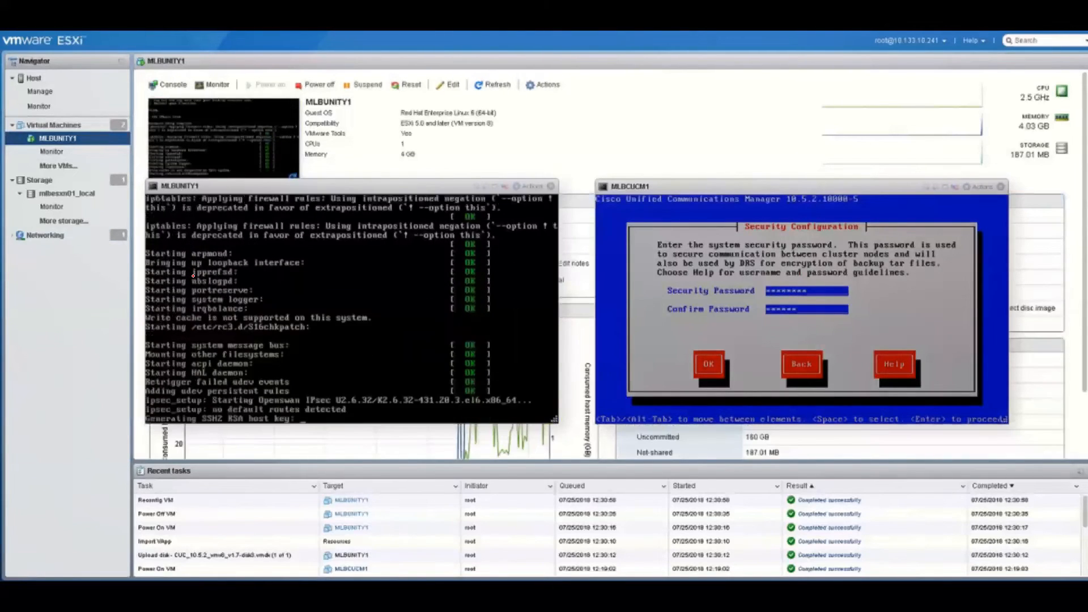
pyautogui.press('Tab')
pyautogui.press('Return')
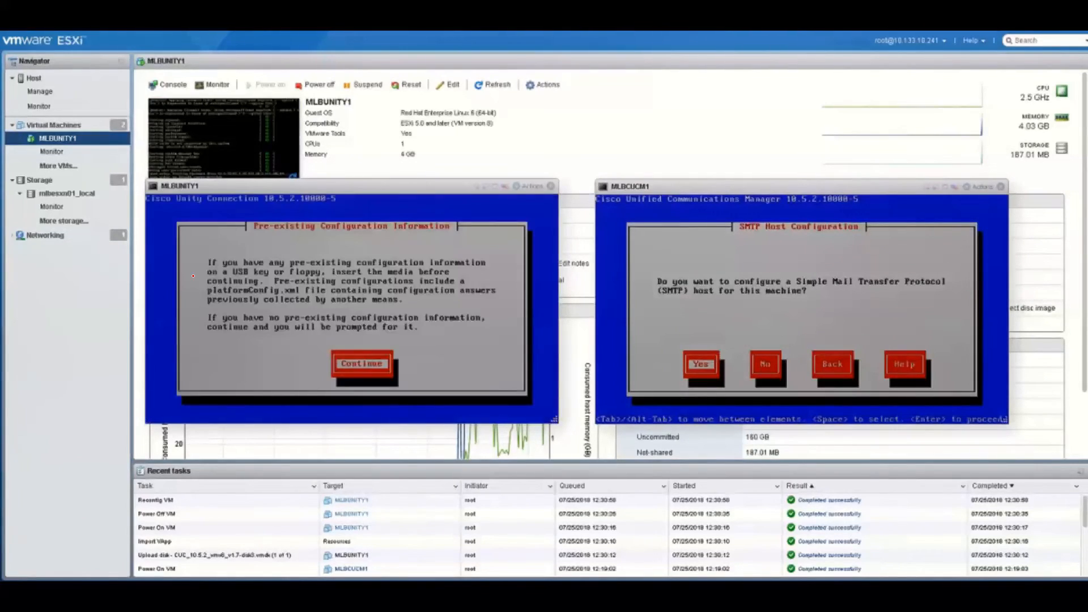
# Decline SMTP host configuration and disable all Call Home
pyautogui.press('Tab')
pyautogui.press('Return')
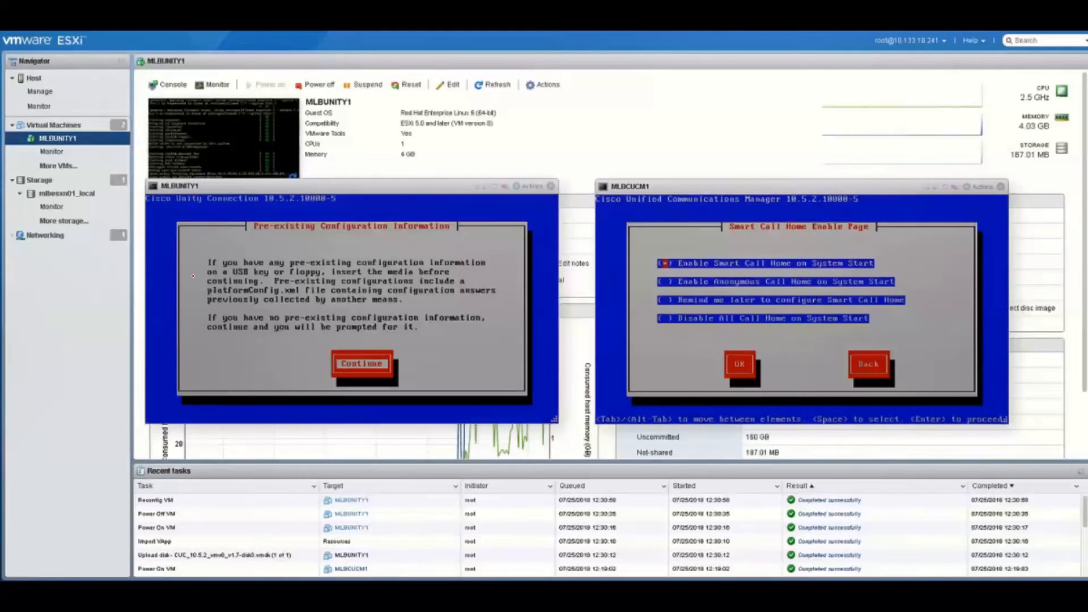
pyautogui.press('Down')
pyautogui.press('Down')
pyautogui.press('Down')
pyautogui.press('Tab')
pyautogui.press('Return')
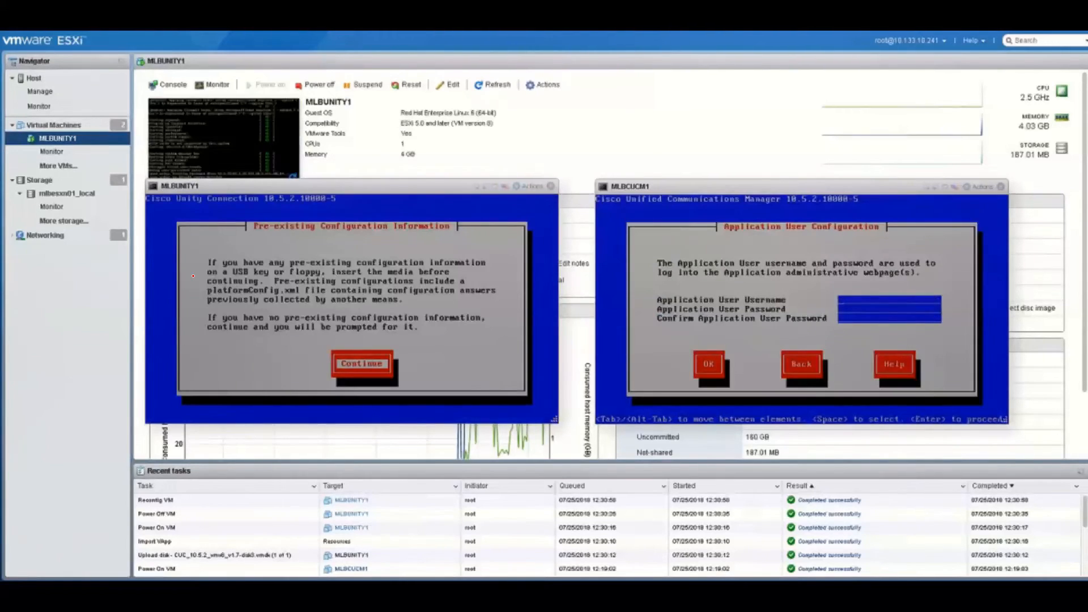
# Set the application user 'administrator' with its password and confirmation
pyautogui.write('administrator')
pyautogui.press('Tab')
pyautogui.write('***********')
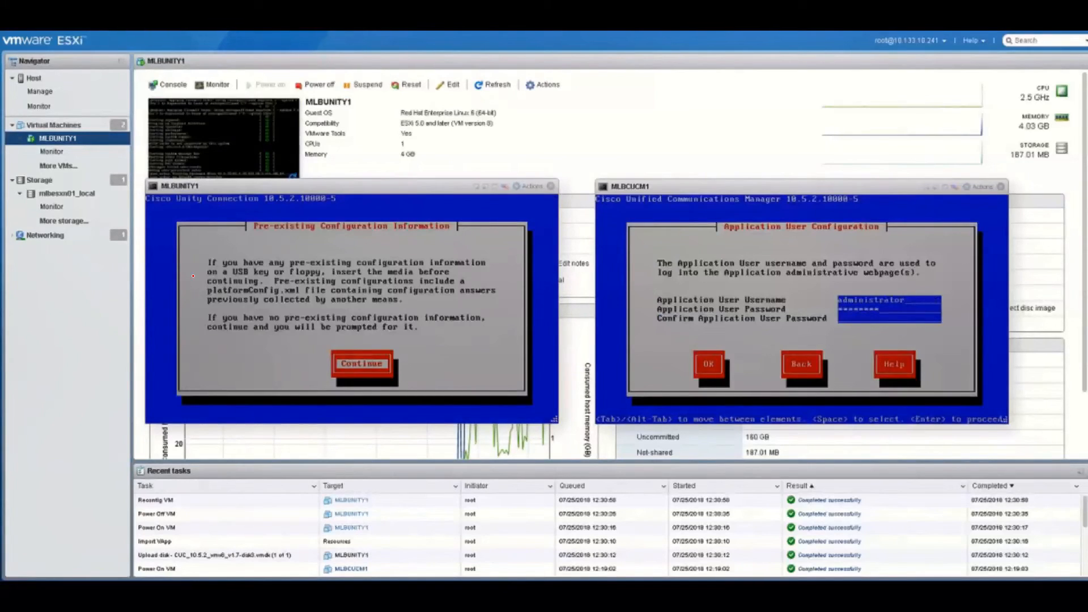
pyautogui.press('Tab')
pyautogui.write('***********')
pyautogui.press('Tab')
pyautogui.press('Return')
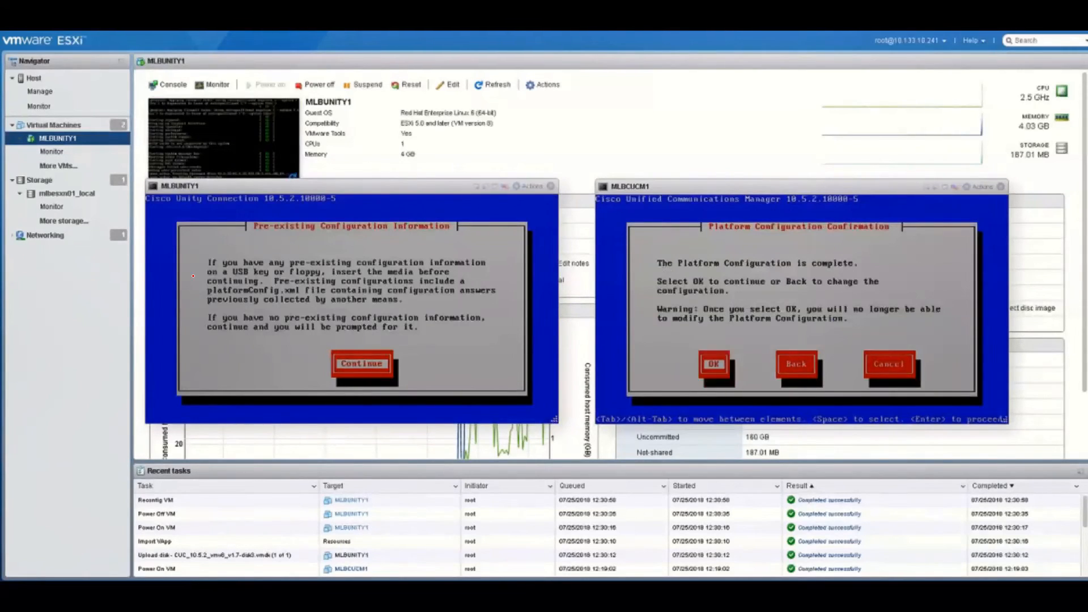
# Confirm CUCM's platform configuration and continue past Unity's pre-existing configuration prompt
pyautogui.press('Return')
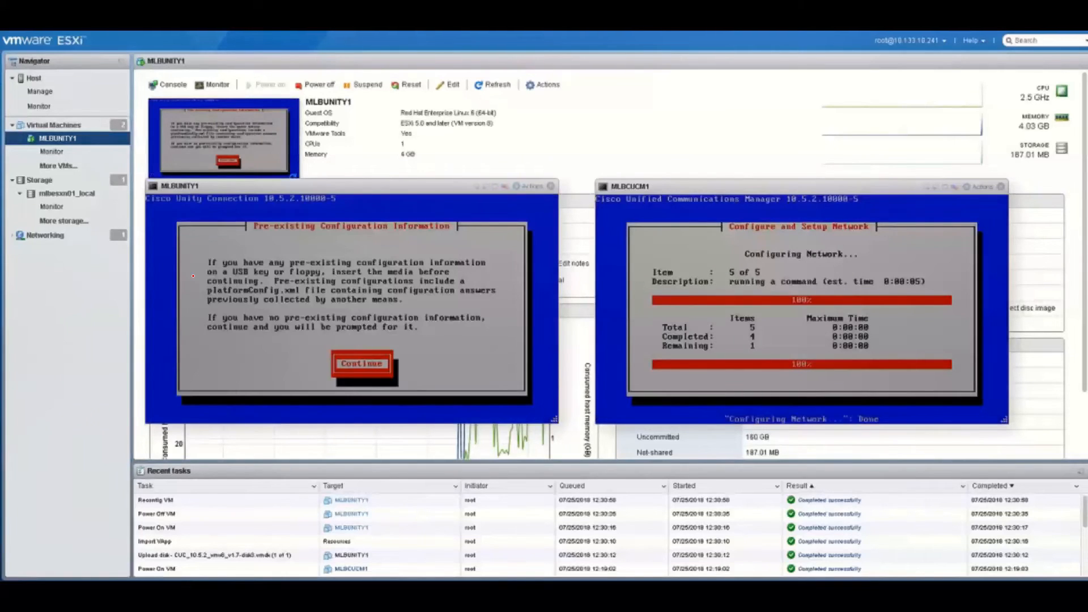
pyautogui.press('Return')
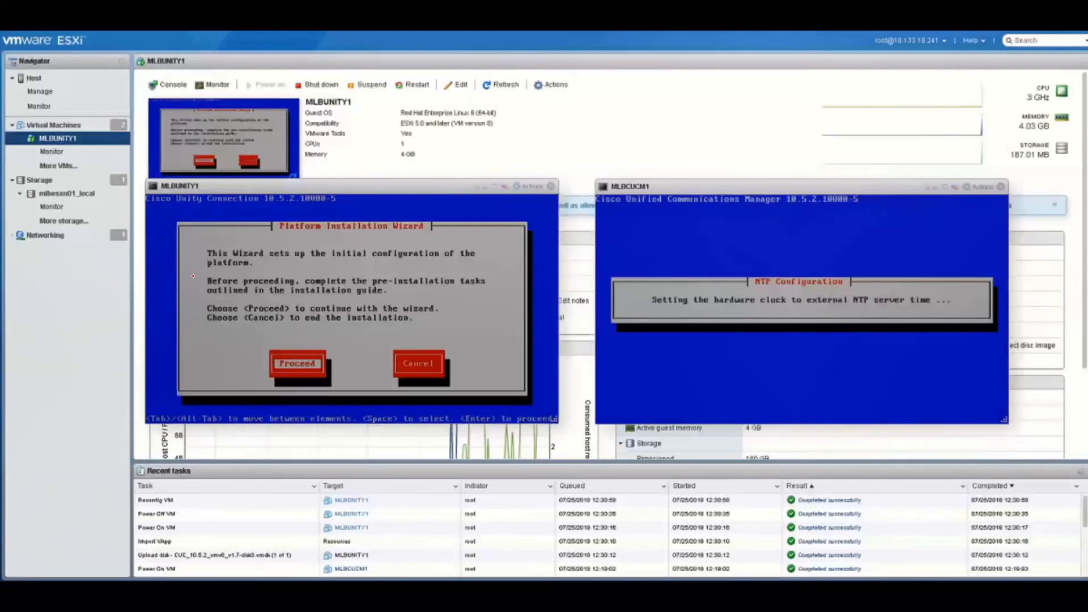
# Proceed in the Unity wizard without an upgrade patch and browse the timezone list
pyautogui.press('Return')
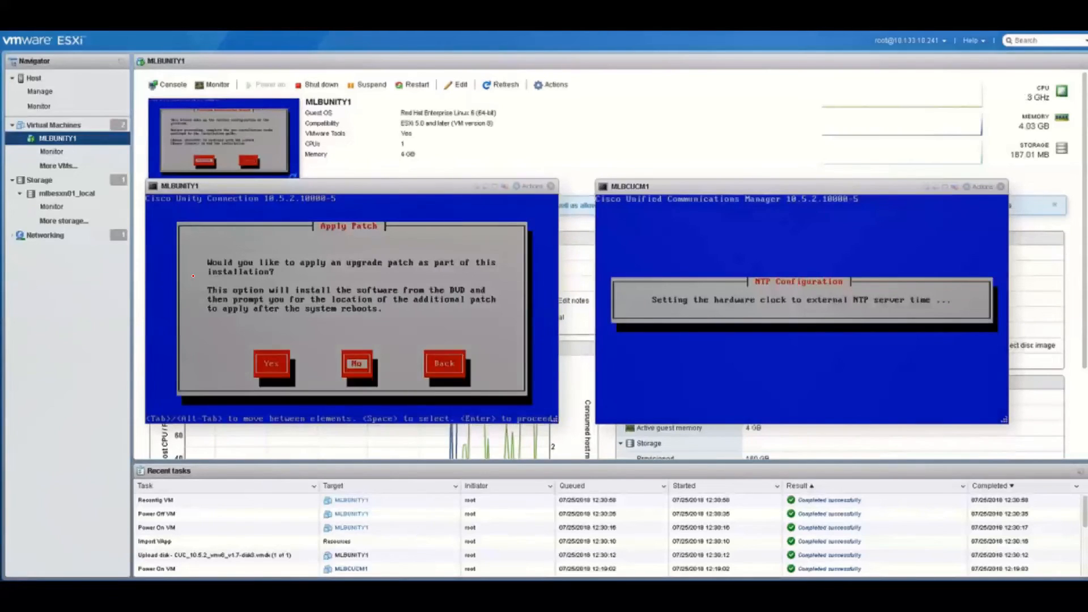
pyautogui.press('Return')
pyautogui.press('Return')
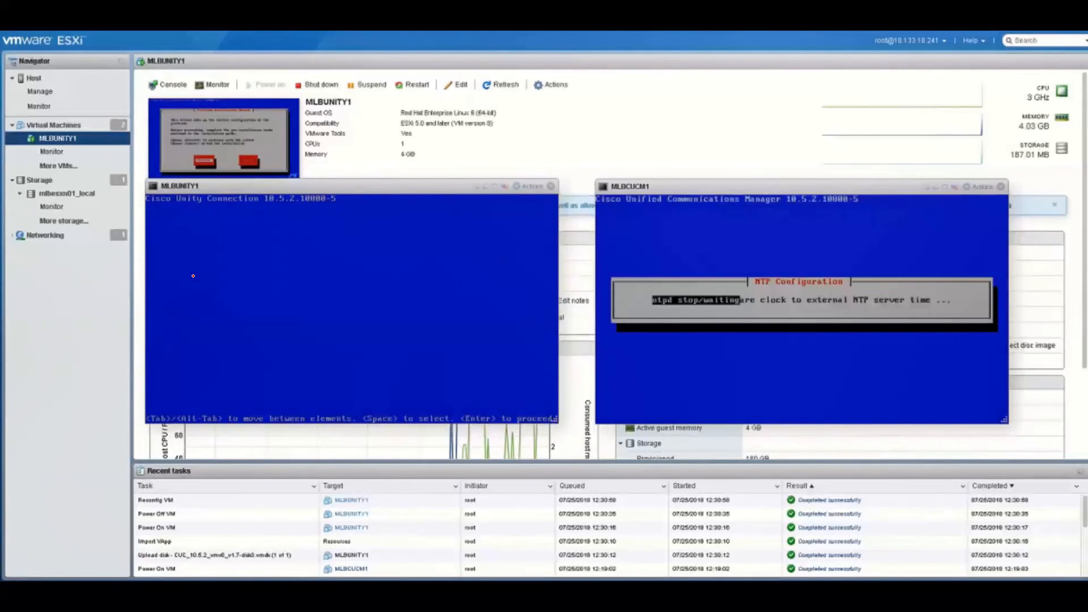
pyautogui.press('u')
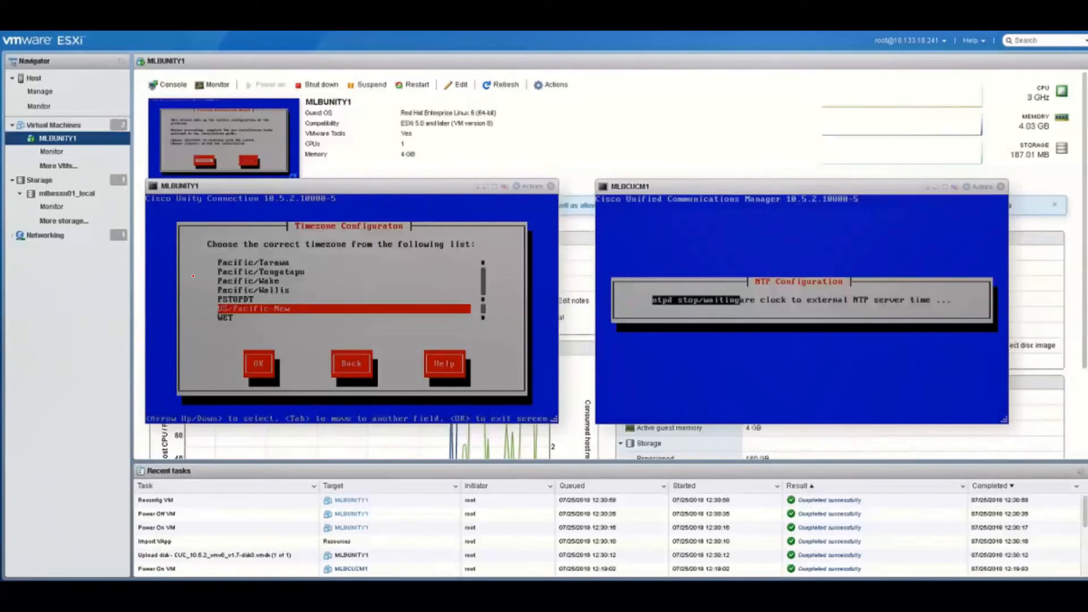
pyautogui.press('Home')
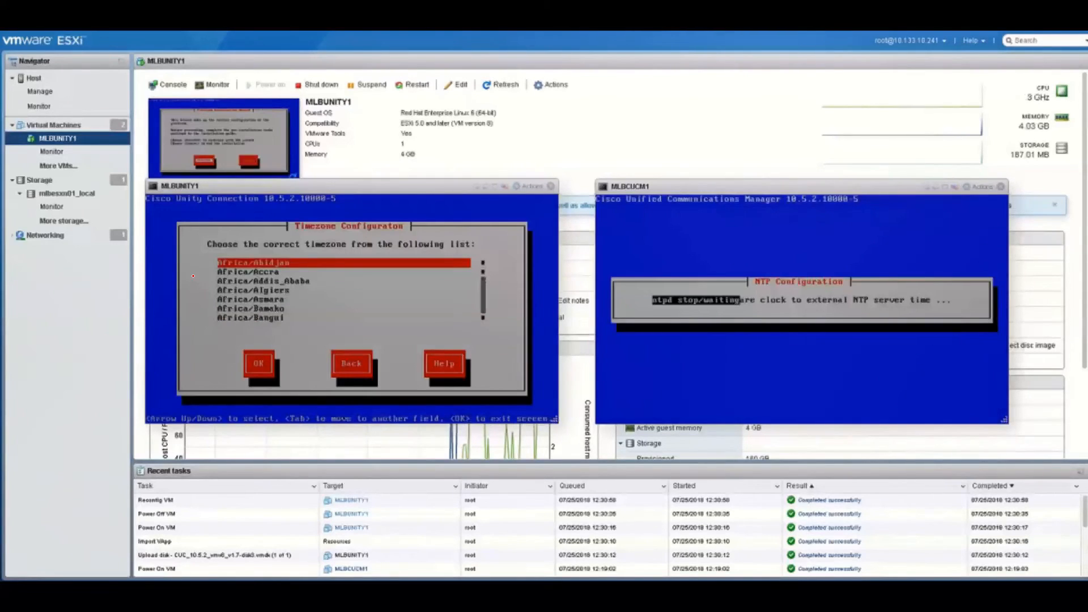
pyautogui.press('Down')
pyautogui.press('Down')
pyautogui.press('Down')
pyautogui.press('Down')
pyautogui.press('Down')
pyautogui.press('Down')
pyautogui.press('Down')
pyautogui.press('Down')
pyautogui.press('Down')
pyautogui.press('Down')
pyautogui.press('Down')
pyautogui.press('Down')
pyautogui.press('Down')
pyautogui.press('Down')
pyautogui.press('Down')
pyautogui.press('Down')
pyautogui.press('Down')
pyautogui.press('Down')
pyautogui.press('Down')
pyautogui.press('Down')
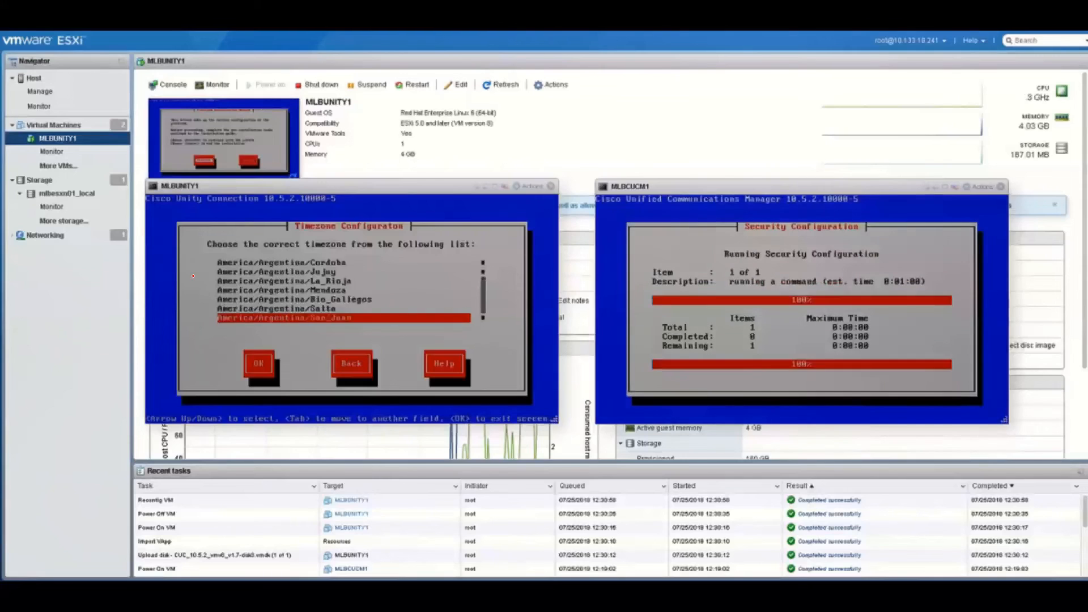
pyautogui.press('Down')
pyautogui.press('Down')
pyautogui.press('Down')
pyautogui.press('Down')
pyautogui.press('Down')
pyautogui.press('Down')
pyautogui.press('Down')
pyautogui.press('Down')
pyautogui.press('Down')
pyautogui.press('Down')
pyautogui.press('Down')
pyautogui.press('Down')
pyautogui.press('Down')
pyautogui.press('Down')
pyautogui.press('Down')
pyautogui.press('Down')
pyautogui.press('Down')
pyautogui.press('Down')
pyautogui.press('Down')
pyautogui.press('Down')
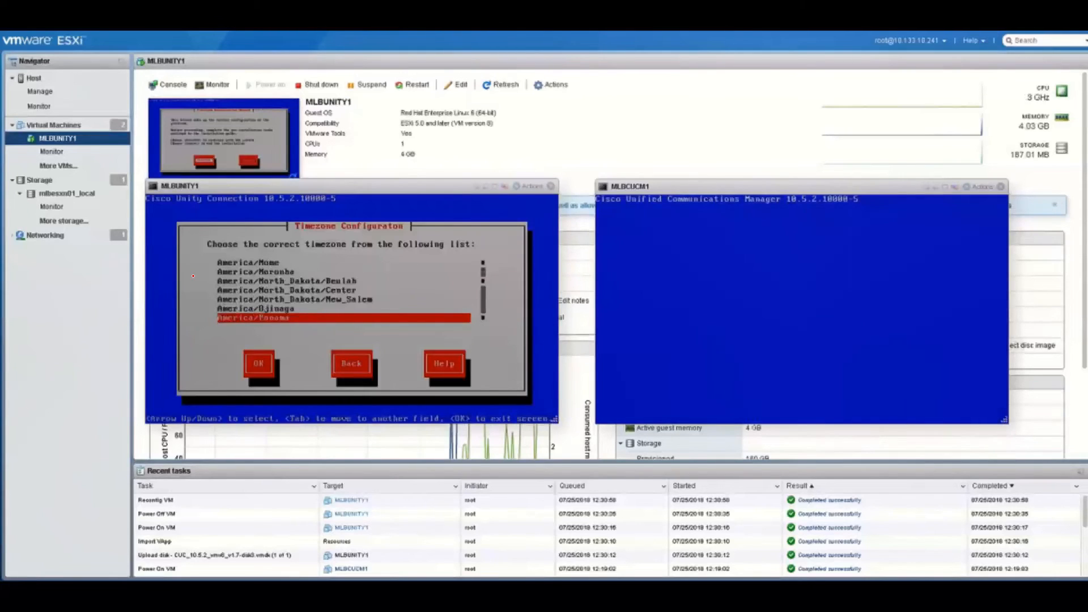
pyautogui.press('Down')
pyautogui.press('Down')
pyautogui.press('Down')
pyautogui.press('Down')
pyautogui.press('Down')
pyautogui.press('Down')
pyautogui.press('Down')
pyautogui.press('Down')
pyautogui.press('Down')
pyautogui.press('Down')
pyautogui.press('Down')
pyautogui.press('Down')
pyautogui.press('Down')
pyautogui.press('Down')
pyautogui.press('Down')
pyautogui.press('Down')
pyautogui.press('Down')
pyautogui.press('Down')
pyautogui.press('Down')
pyautogui.press('Down')
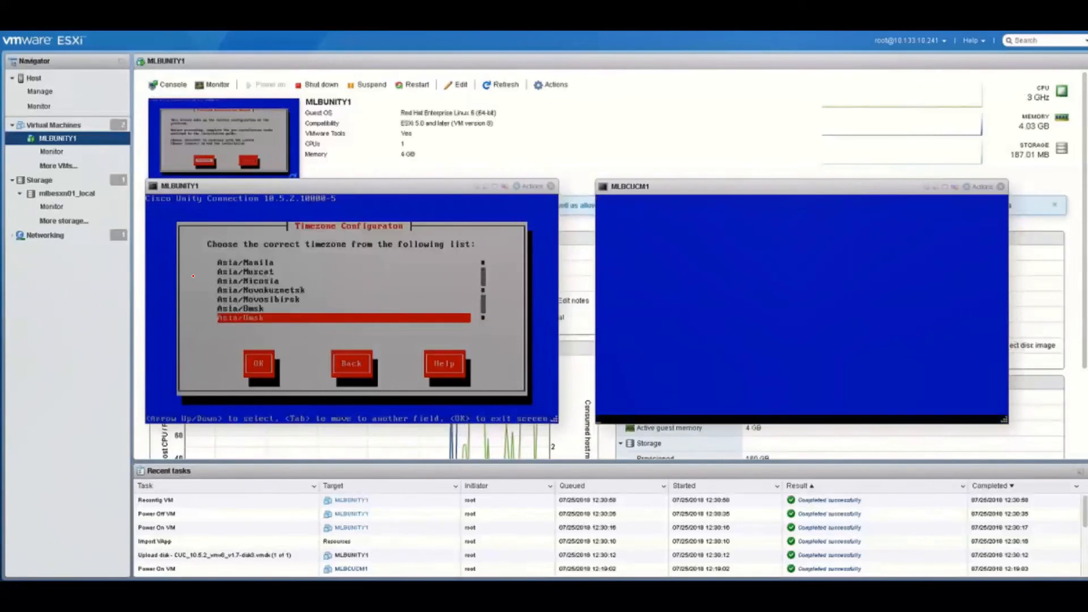
# Select Australia/Melbourne as the Unity timezone
pyautogui.press('Down')
pyautogui.press('Down')
pyautogui.press('Down')
pyautogui.press('Down')
pyautogui.press('Down')
pyautogui.press('Down')
pyautogui.press('Down')
pyautogui.press('Down')
pyautogui.press('Down')
pyautogui.press('Down')
pyautogui.press('Down')
pyautogui.press('Down')
pyautogui.press('Down')
pyautogui.press('Down')
pyautogui.press('Down')
pyautogui.press('Down')
pyautogui.press('Down')
pyautogui.press('Down')
pyautogui.press('Down')
pyautogui.press('Down')
pyautogui.press('Up')
pyautogui.press('Up')
pyautogui.press('Up')
pyautogui.press('Up')
pyautogui.press('Up')
pyautogui.press('Up')
pyautogui.press('Up')
pyautogui.press('Up')
pyautogui.press('Up')
pyautogui.press('Up')
pyautogui.press('Up')
pyautogui.press('Up')
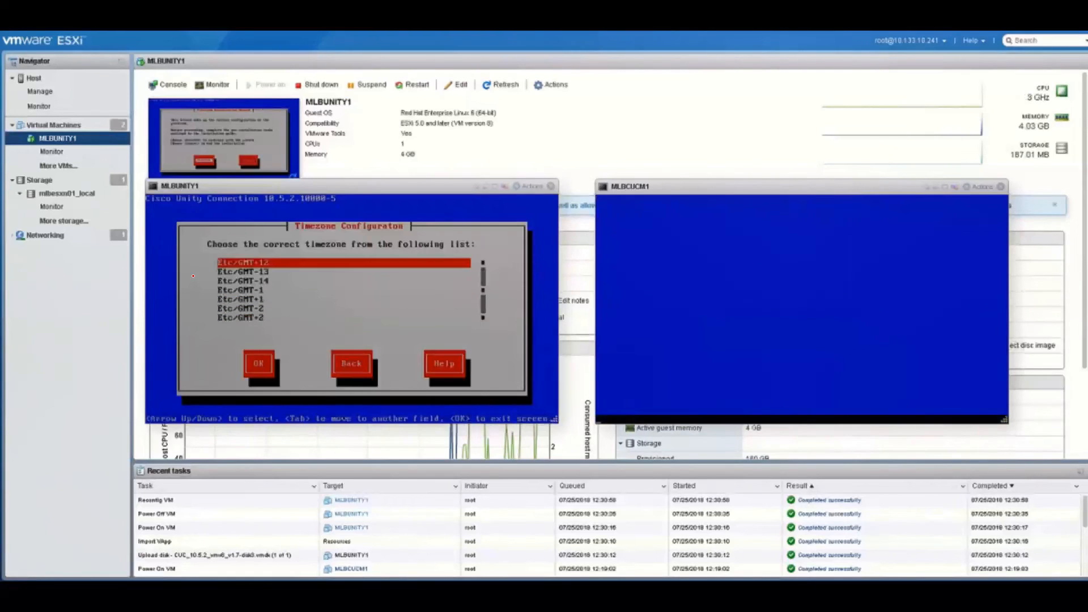
pyautogui.press('Up')
pyautogui.press('Up')
pyautogui.press('Up')
pyautogui.press('Up')
pyautogui.press('Up')
pyautogui.press('Up')
pyautogui.press('Up')
pyautogui.press('Up')
pyautogui.press('Up')
pyautogui.press('Up')
pyautogui.press('Up')
pyautogui.press('Up')
pyautogui.press('Up')
pyautogui.press('Up')
pyautogui.press('Up')
pyautogui.press('Up')
pyautogui.press('Up')
pyautogui.press('Up')
pyautogui.press('Up')
pyautogui.press('Up')
pyautogui.press('Down')
pyautogui.press('Down')
pyautogui.press('Down')
pyautogui.press('Down')
pyautogui.press('Down')
pyautogui.press('Down')
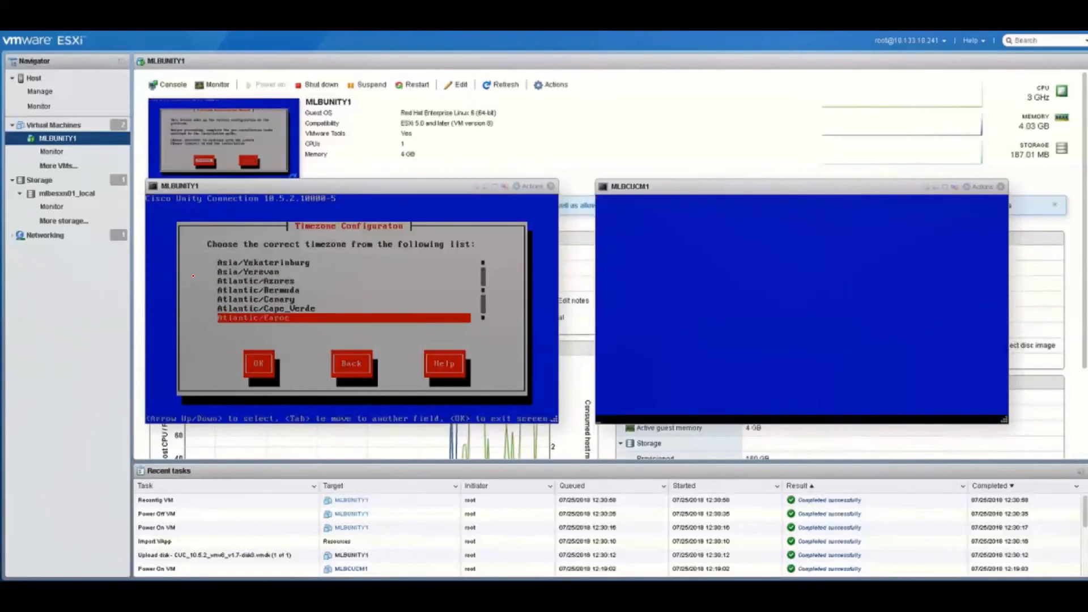
pyautogui.press('Down')
pyautogui.press('Down')
pyautogui.press('Down')
pyautogui.press('Down')
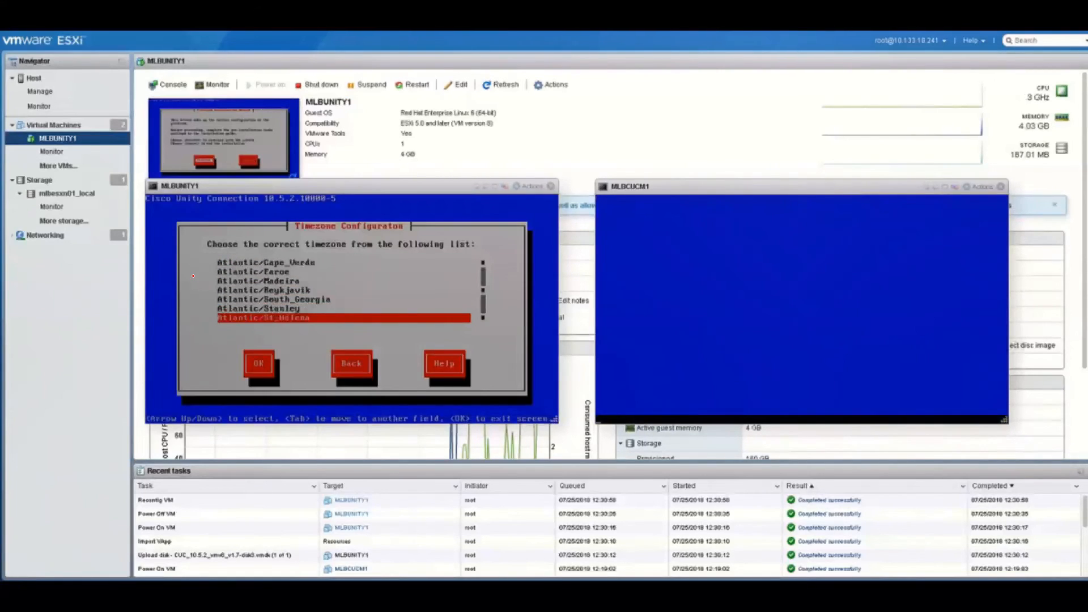
pyautogui.press('Up')
pyautogui.press('Up')
pyautogui.press('Up')
pyautogui.press('Up')
pyautogui.press('Up')
pyautogui.press('Up')
pyautogui.press('Up')
pyautogui.press('Up')
pyautogui.press('Up')
pyautogui.press('Up')
pyautogui.press('Up')
pyautogui.press('Up')
pyautogui.press('Up')
pyautogui.press('Up')
pyautogui.press('Down')
pyautogui.press('Down')
pyautogui.press('Down')
pyautogui.press('Down')
pyautogui.press('Down')
pyautogui.press('Down')
pyautogui.press('Down')
pyautogui.press('Down')
pyautogui.press('Down')
pyautogui.press('Down')
pyautogui.press('Down')
pyautogui.press('Down')
pyautogui.press('Down')
pyautogui.press('Down')
pyautogui.press('Down')
pyautogui.press('Down')
pyautogui.press('Down')
pyautogui.press('Down')
pyautogui.press('Down')
pyautogui.press('Down')
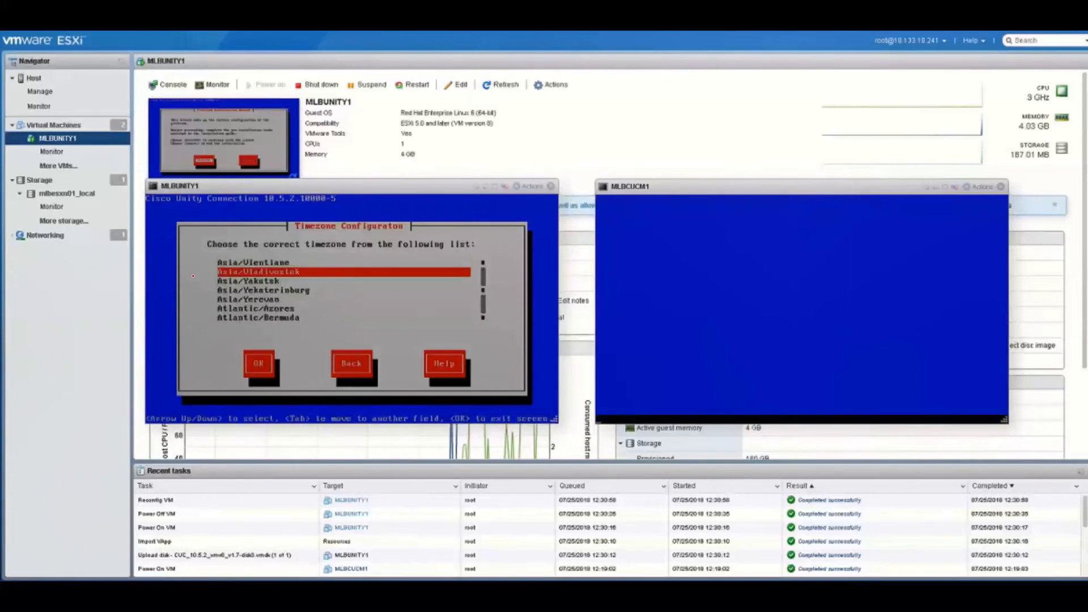
pyautogui.press('Up')
pyautogui.press('Up')
pyautogui.press('Up')
pyautogui.press('Up')
pyautogui.press('Up')
pyautogui.press('Up')
pyautogui.press('Up')
pyautogui.press('Up')
pyautogui.press('Up')
pyautogui.press('Up')
pyautogui.press('Up')
pyautogui.press('Up')
pyautogui.press('Up')
pyautogui.press('Up')
pyautogui.press('Up')
pyautogui.press('Up')
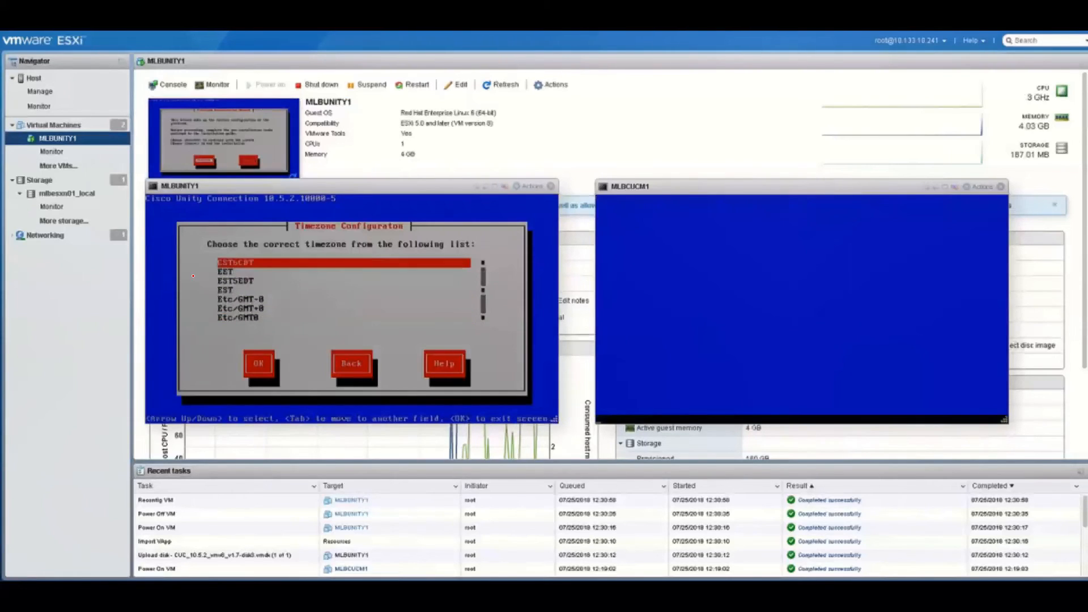
pyautogui.press('Down')
pyautogui.press('Down')
pyautogui.press('Down')
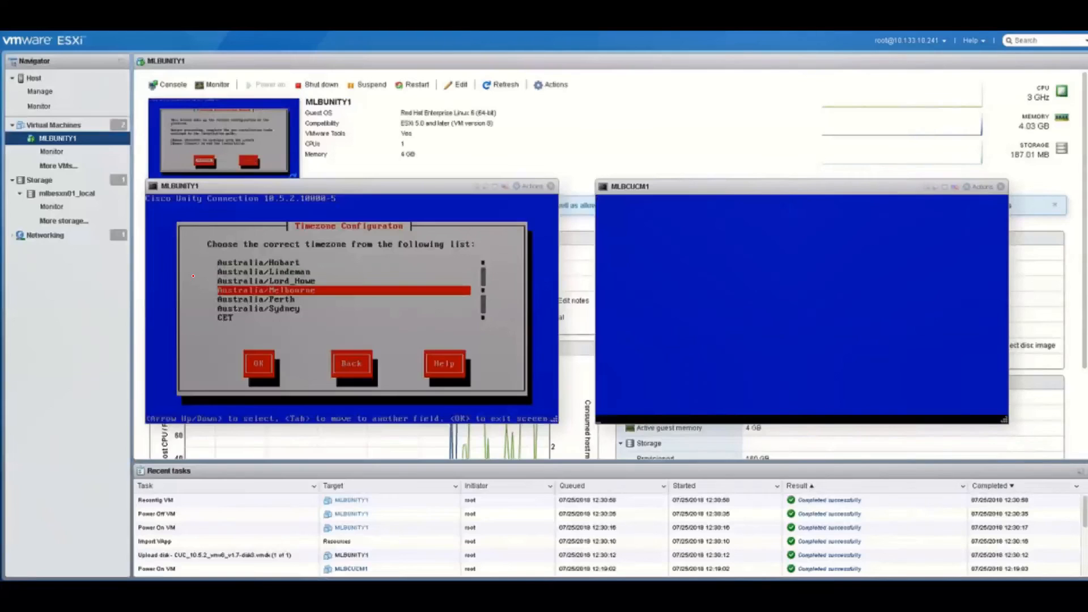
pyautogui.press('Tab')
pyautogui.press('Return')
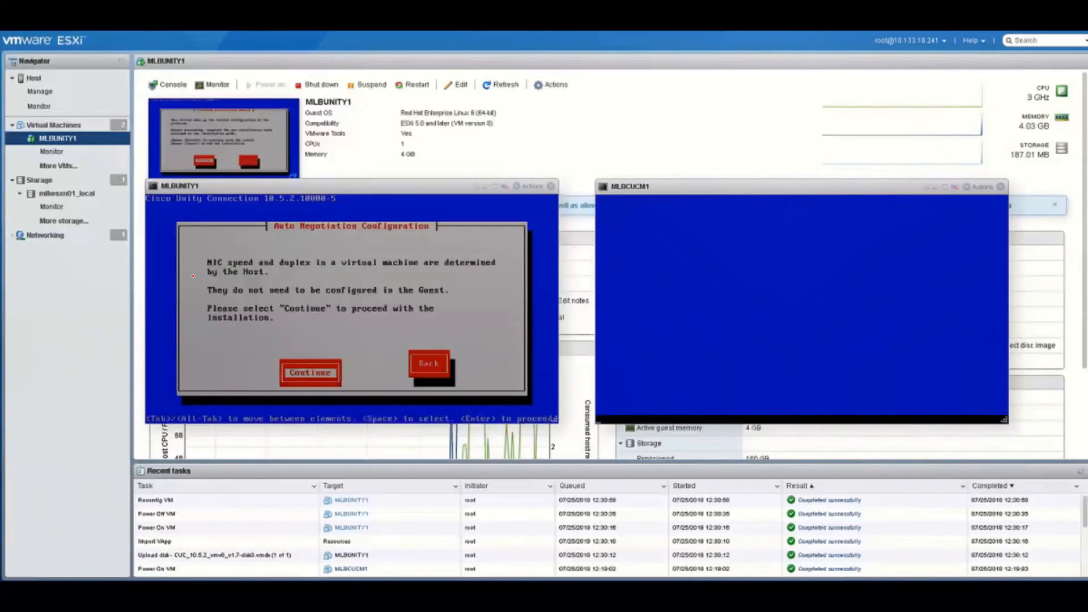
# Keep default negotiation and MTU; set Unity host MLBUNITY1, IP 10.133.10.31, mask 255.255.255.0, gateway 10.133.10.1
pyautogui.press('Return')
pyautogui.press('Return')
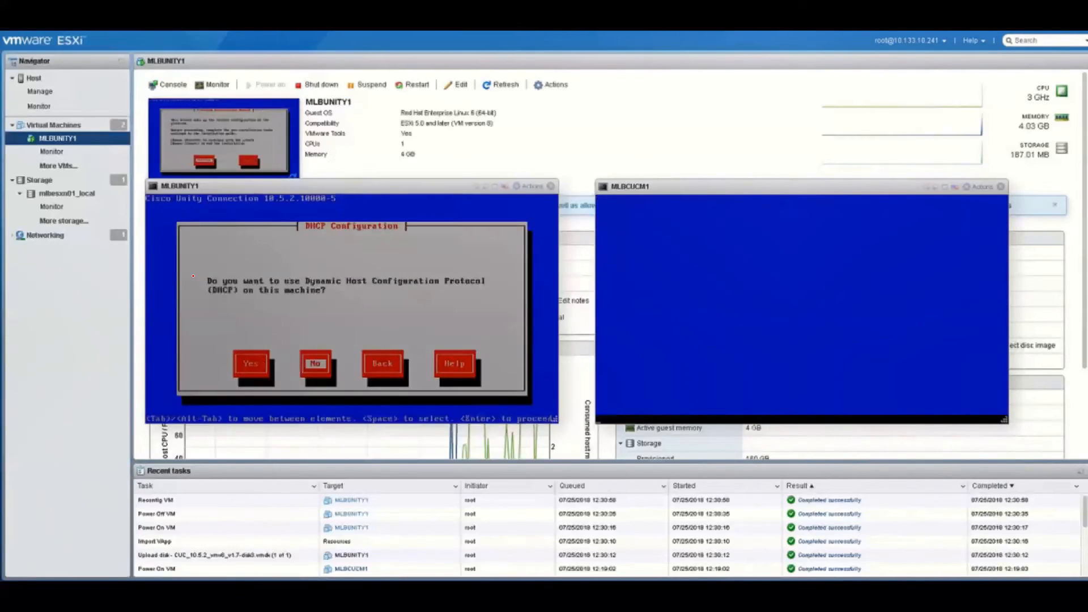
pyautogui.press('Return')
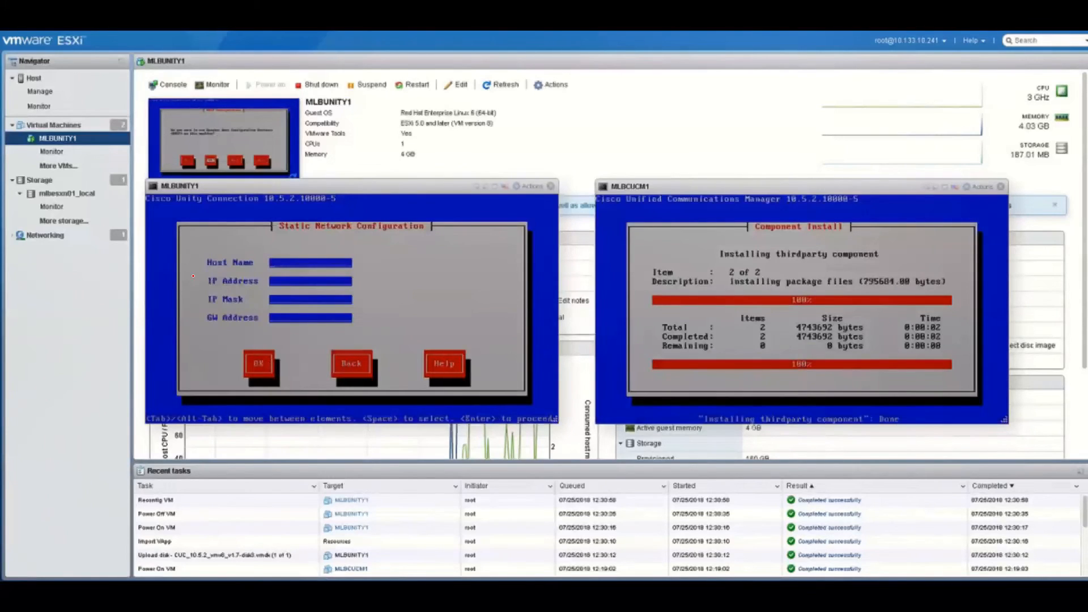
pyautogui.write('MLBUNI')
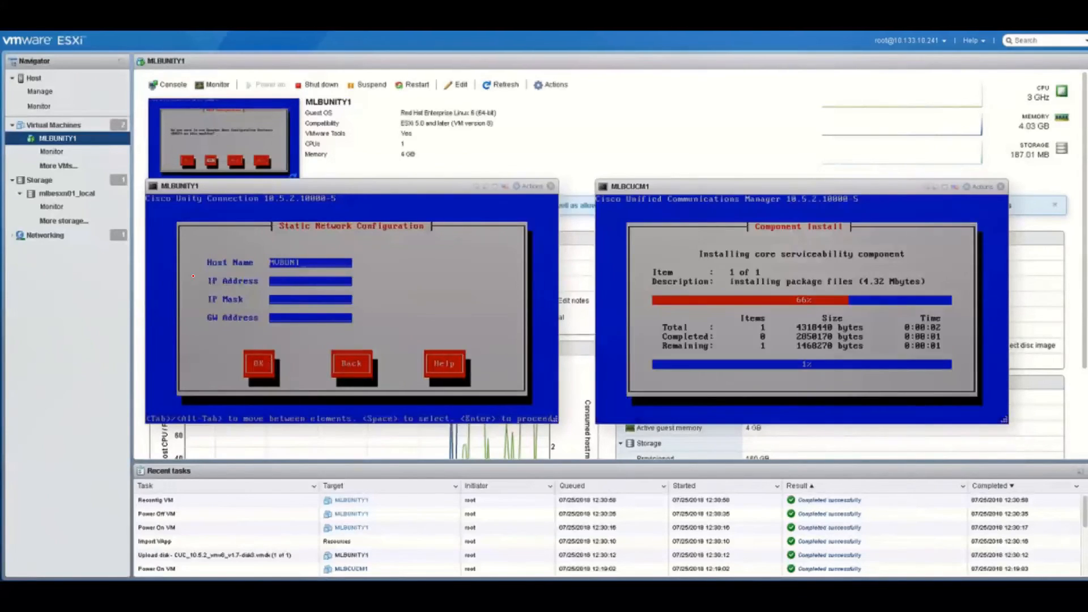
pyautogui.write('TY1')
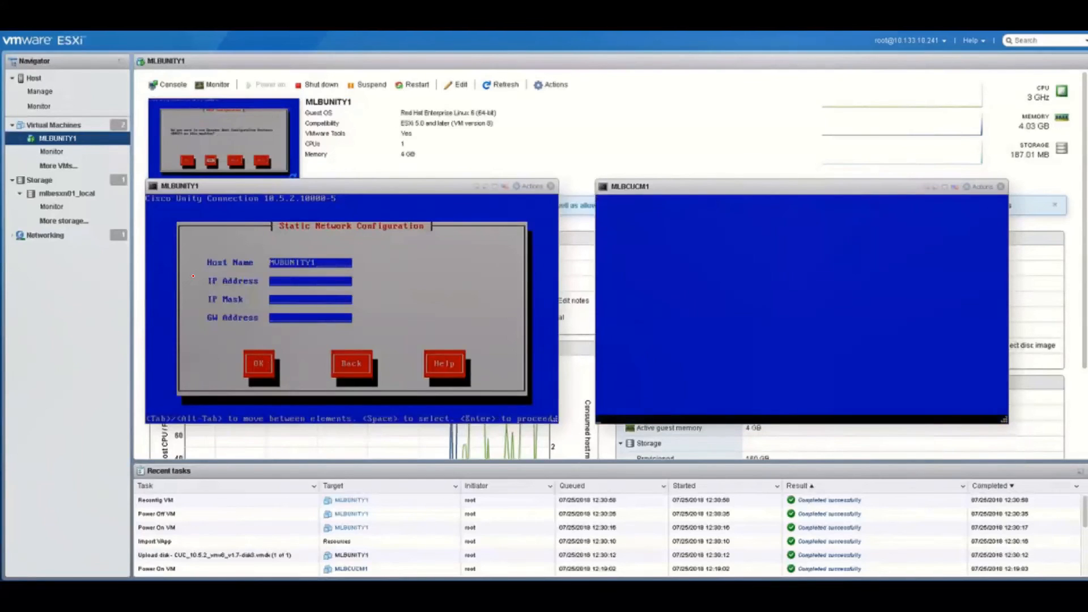
pyautogui.hotkey('alt', 'Tab')
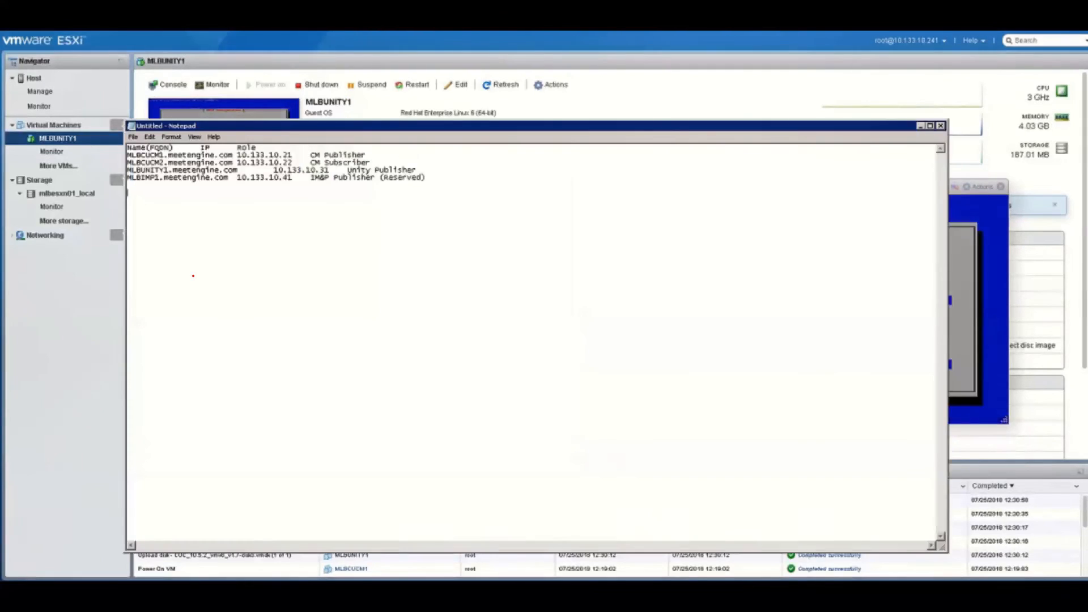
pyautogui.hotkey('alt', 'Tab')
pyautogui.write('10')
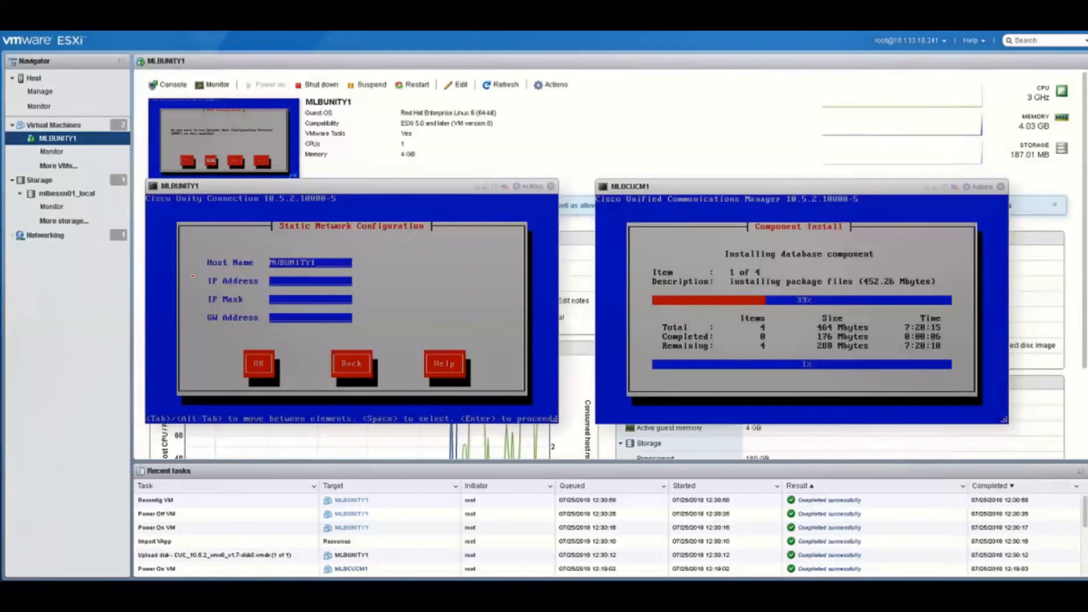
pyautogui.write('.133.10.31')
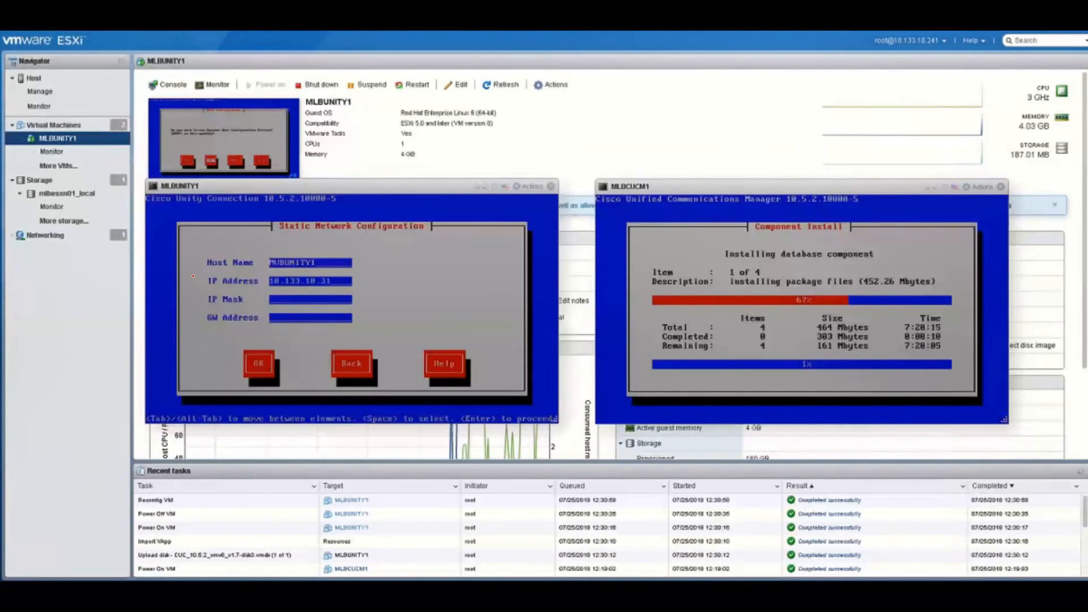
pyautogui.press('Tab')
pyautogui.write('255.255.2')
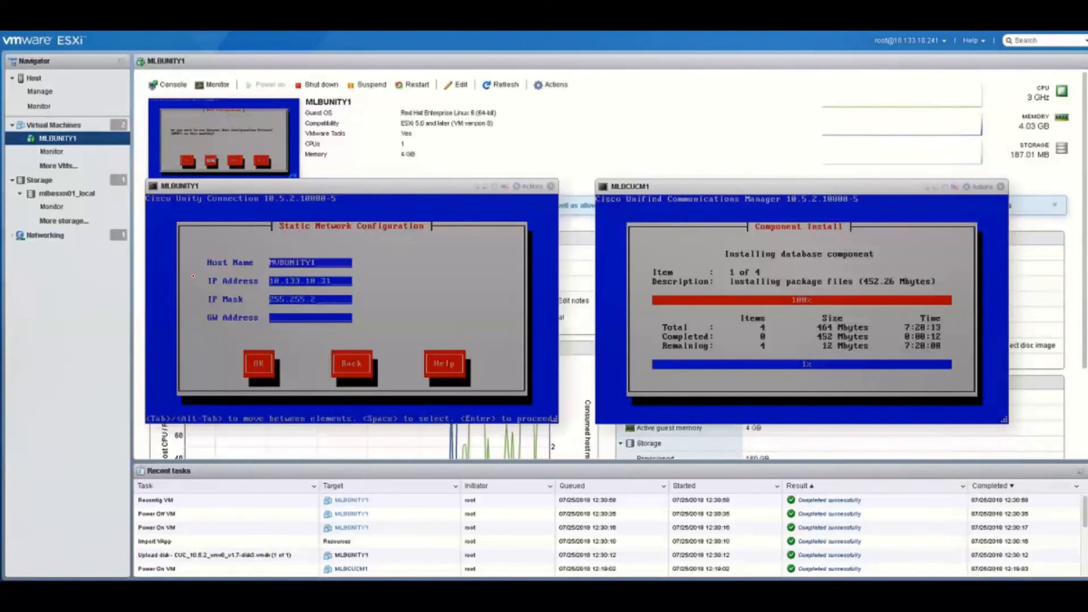
pyautogui.write('55.0')
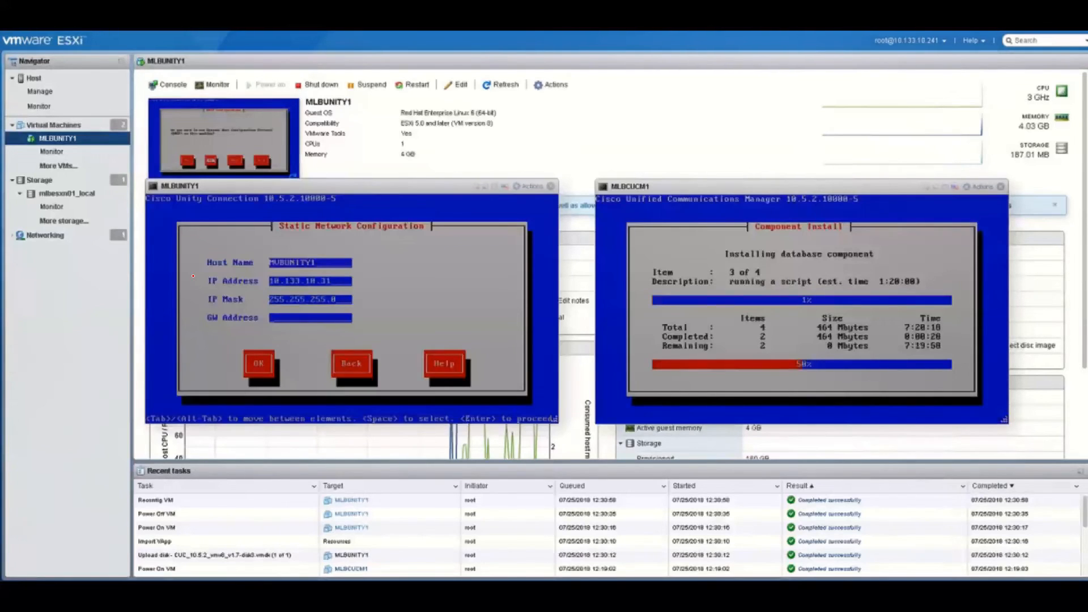
pyautogui.write('10.133.10.1')
pyautogui.press('Tab')
pyautogui.press('Return')
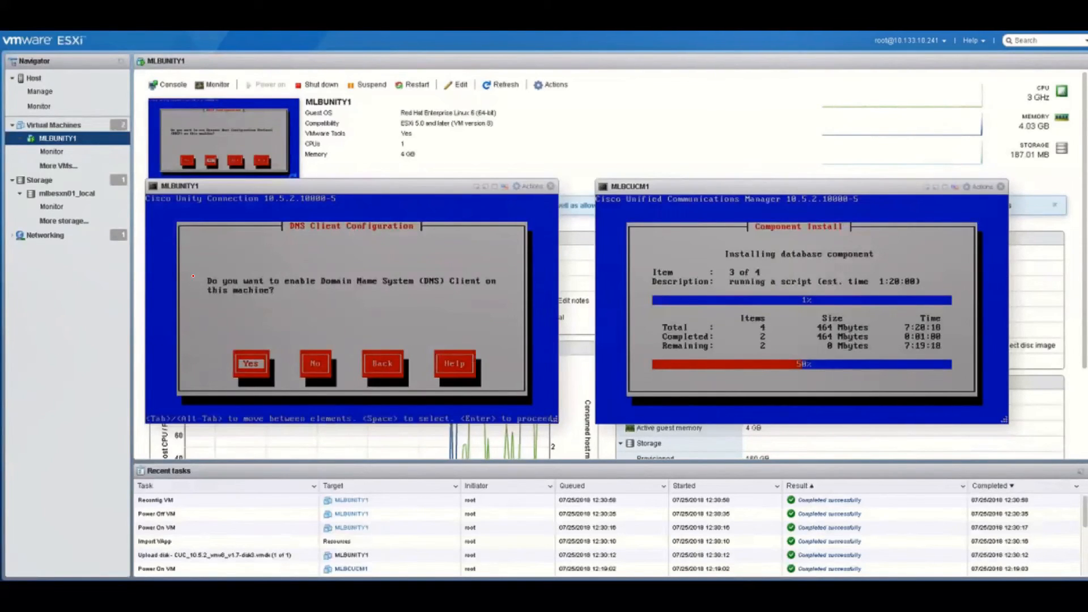
# Enable Unity's DNS with servers 10.133.1.52 and 10.133.1.50 and domain meetengine.com
pyautogui.press('Return')
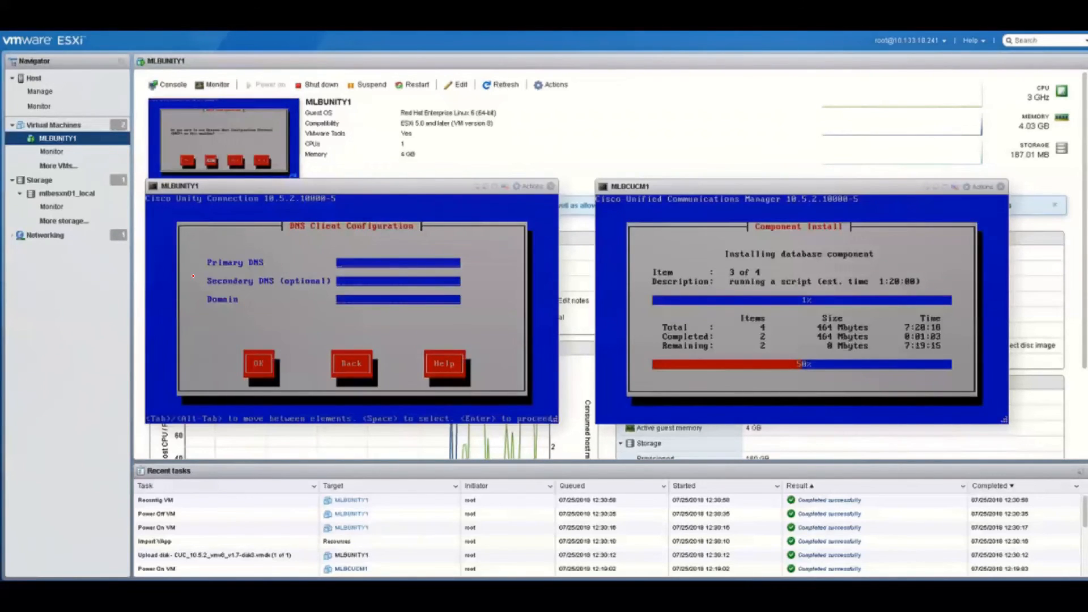
pyautogui.write('10.133')
pyautogui.write('.1.5210.133.')
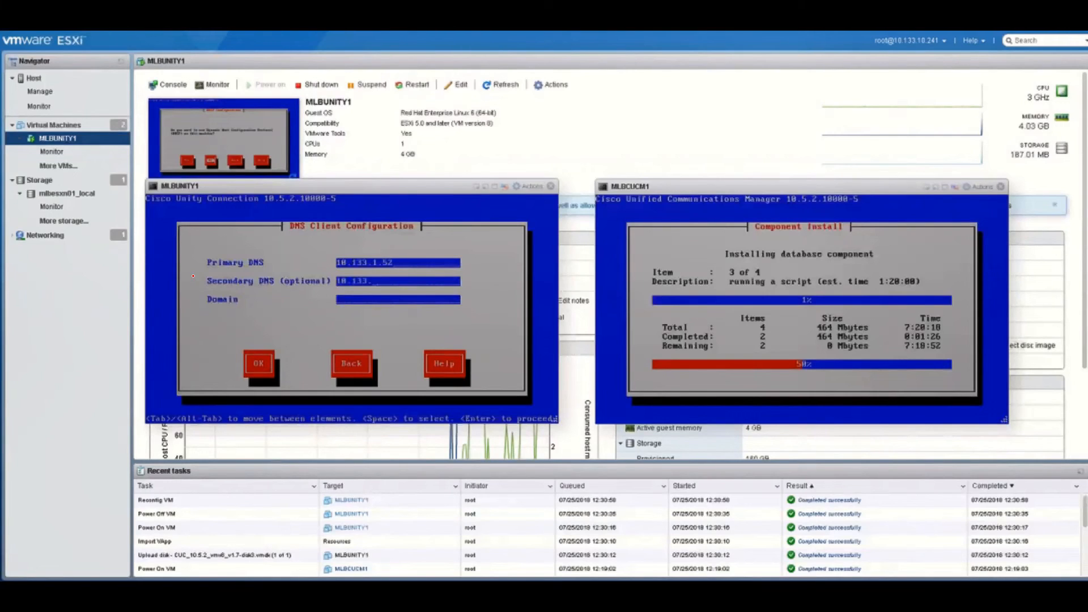
pyautogui.write('1.50')
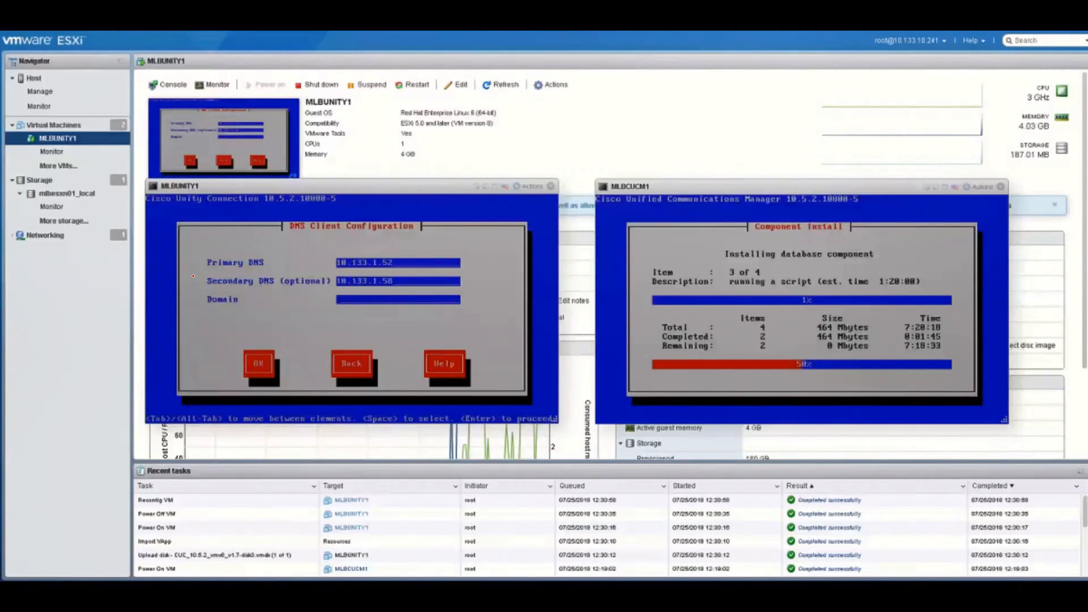
pyautogui.write('mce')
pyautogui.write('engine.com')
pyautogui.press('Tab')
pyautogui.press('Return')
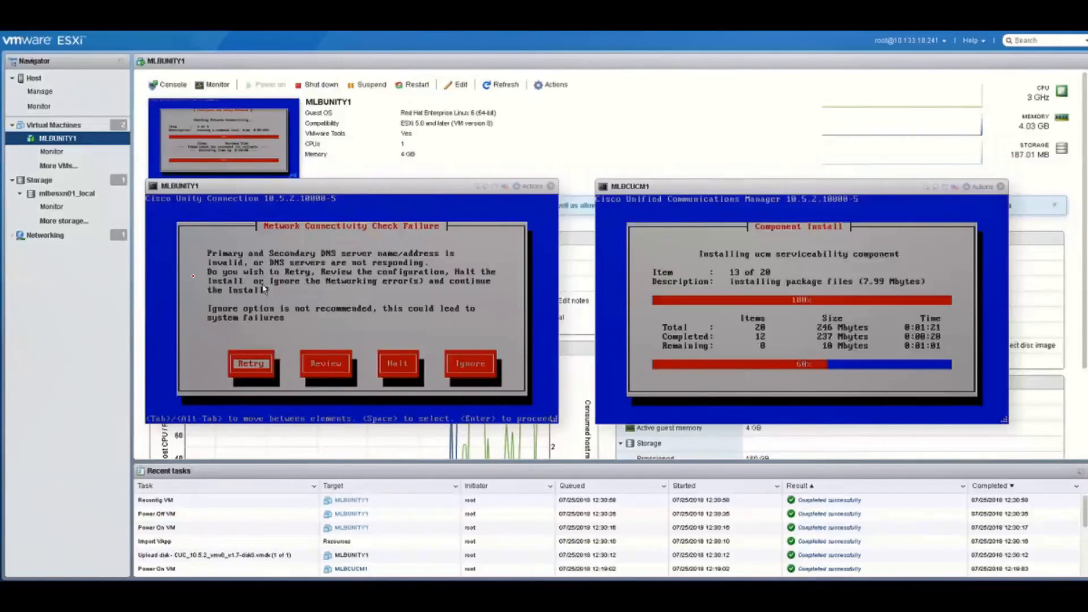
# Choose to review the network configuration and acknowledge the DNS error
pyautogui.press('Tab')
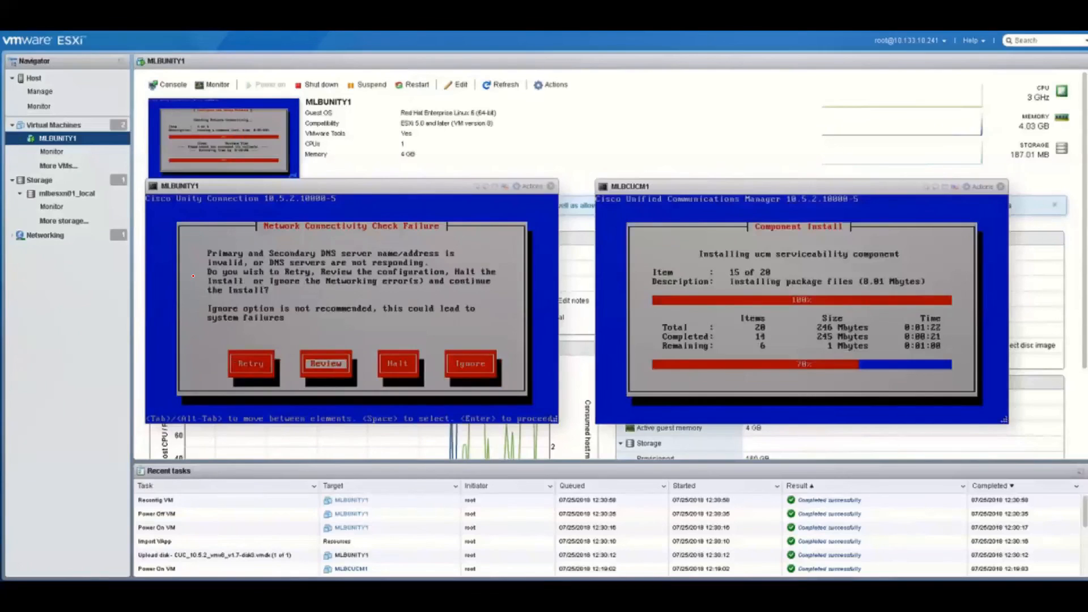
pyautogui.press('Return')
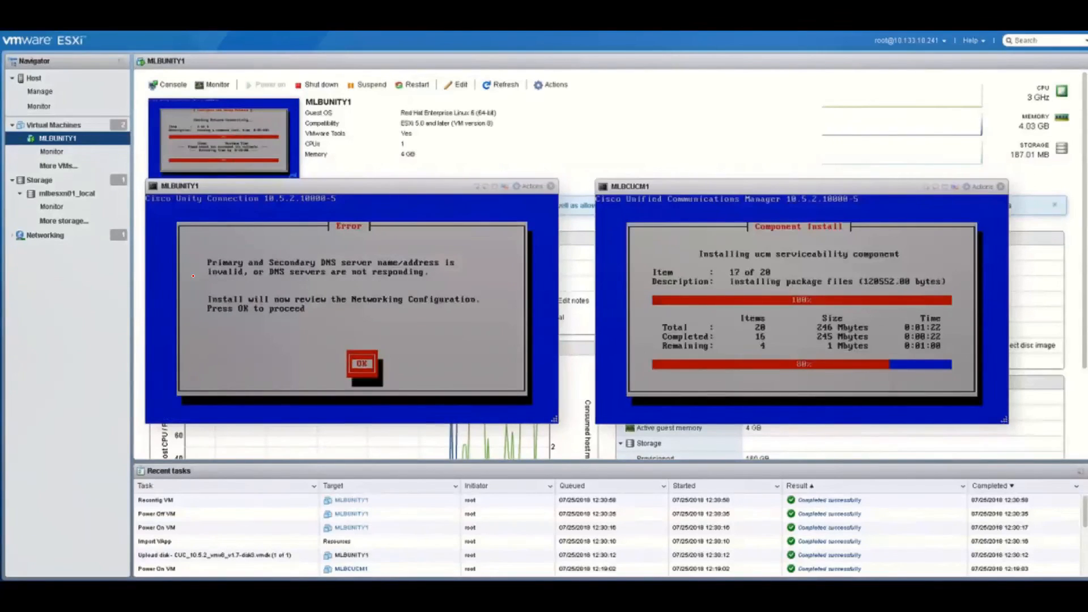
pyautogui.press('Return')
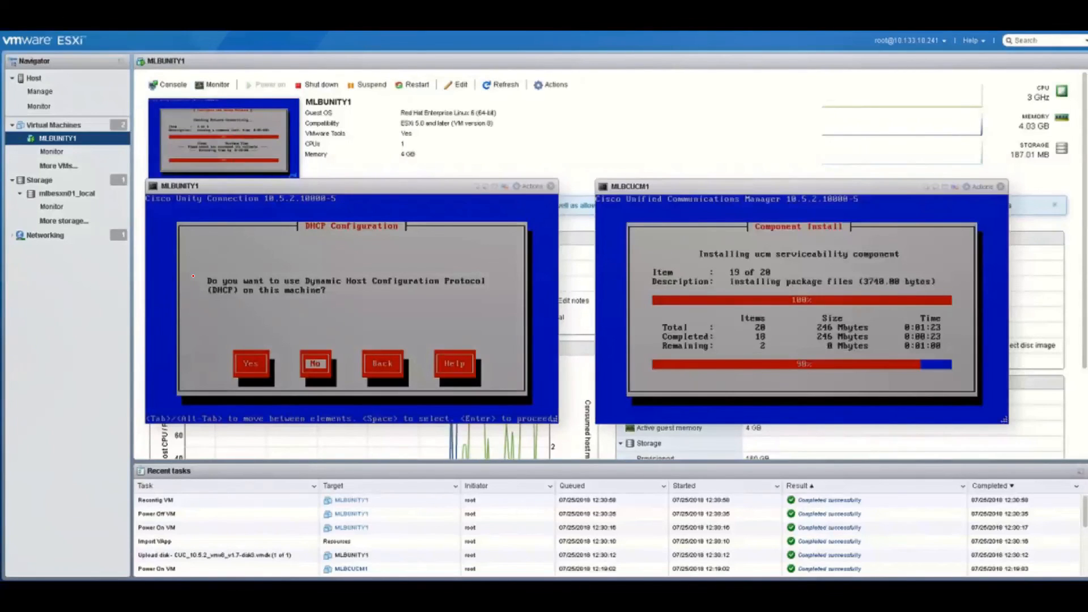
# Decline DHCP and keep the static network settings with gateway 10.133.10.1
pyautogui.press('Return')
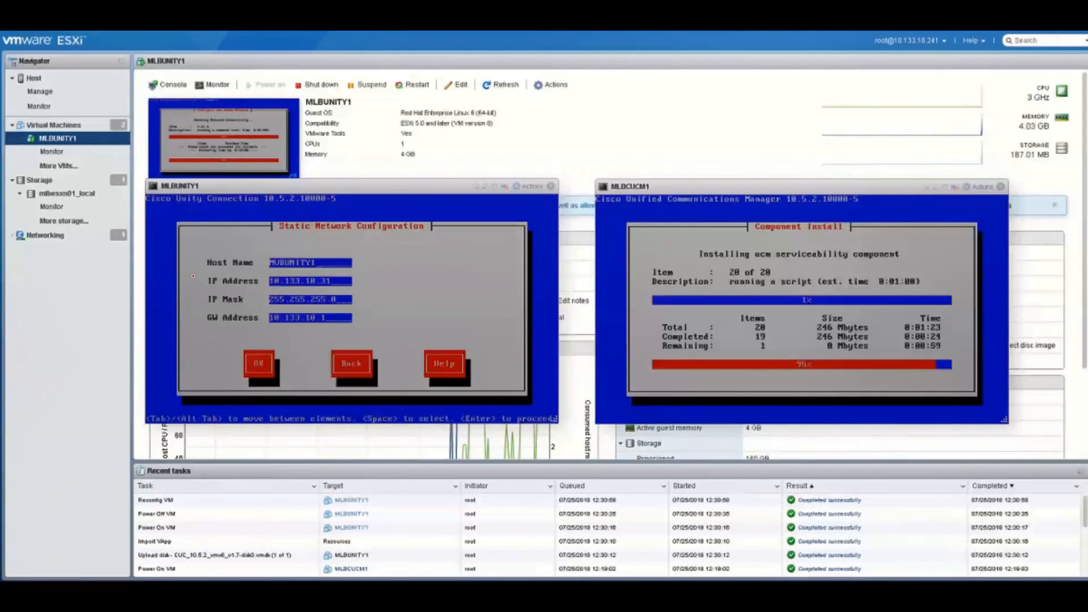
pyautogui.press('Tab')
pyautogui.press('Tab')
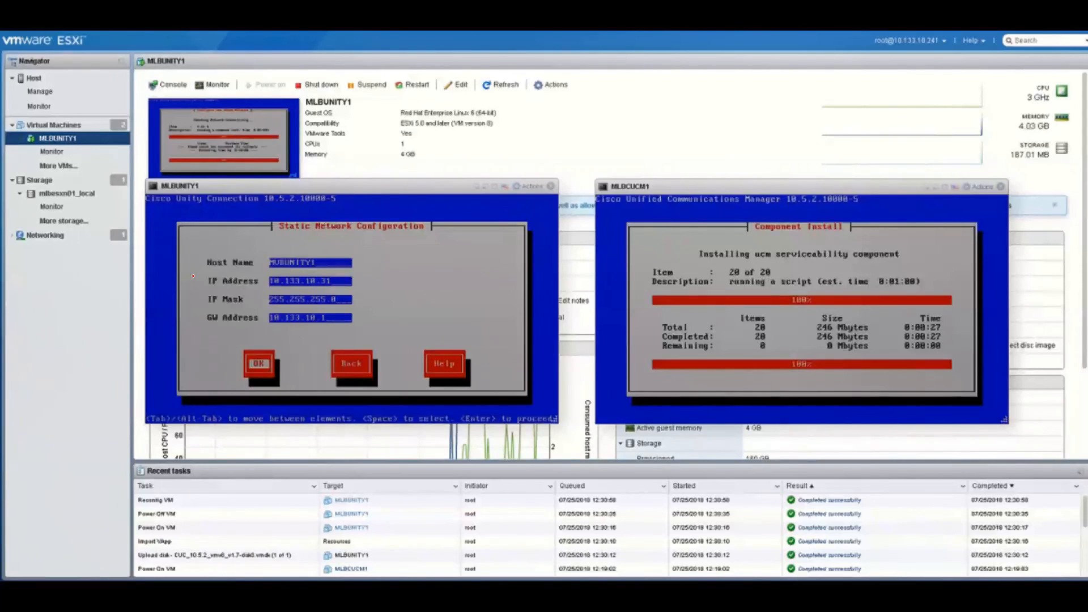
pyautogui.press('Left')
pyautogui.press('Return')
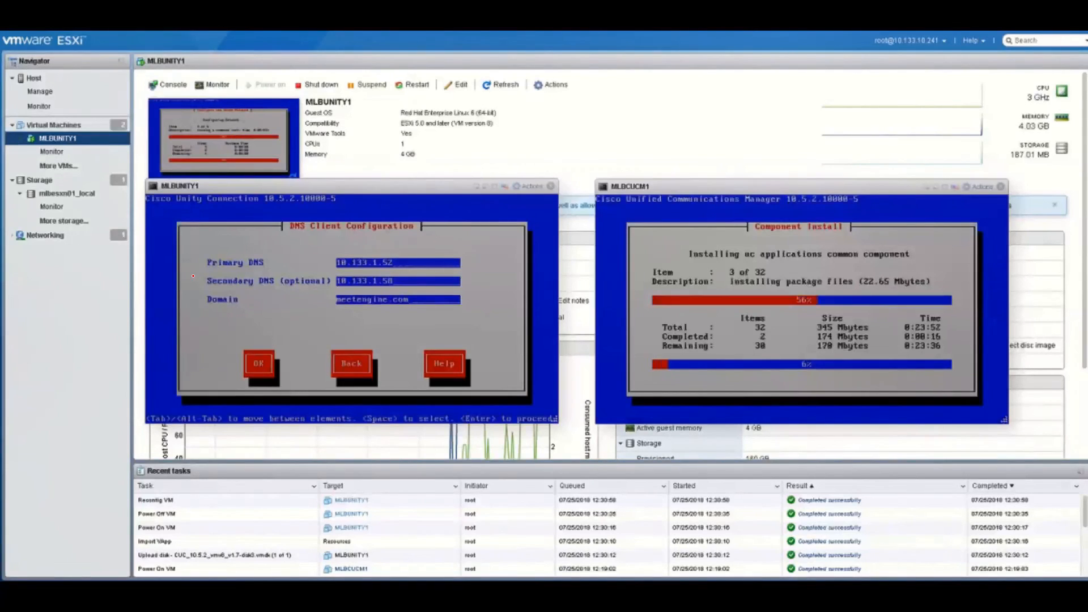
# Back out of the DNS client form and continue without enabling the DNS client
pyautogui.press('Tab')
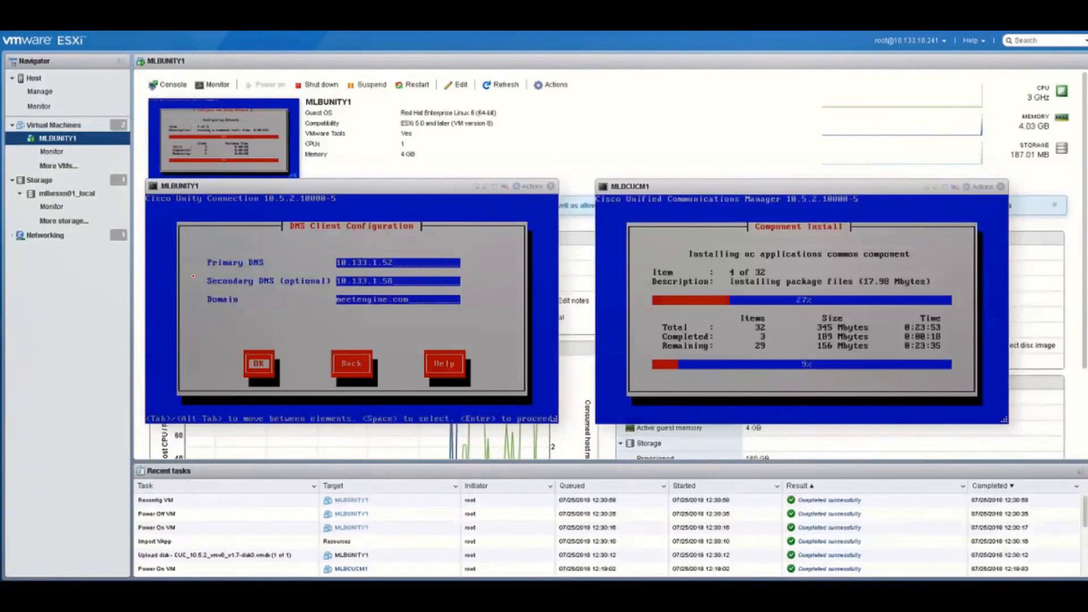
pyautogui.press('Tab')
pyautogui.press('Return')
pyautogui.press('Tab')
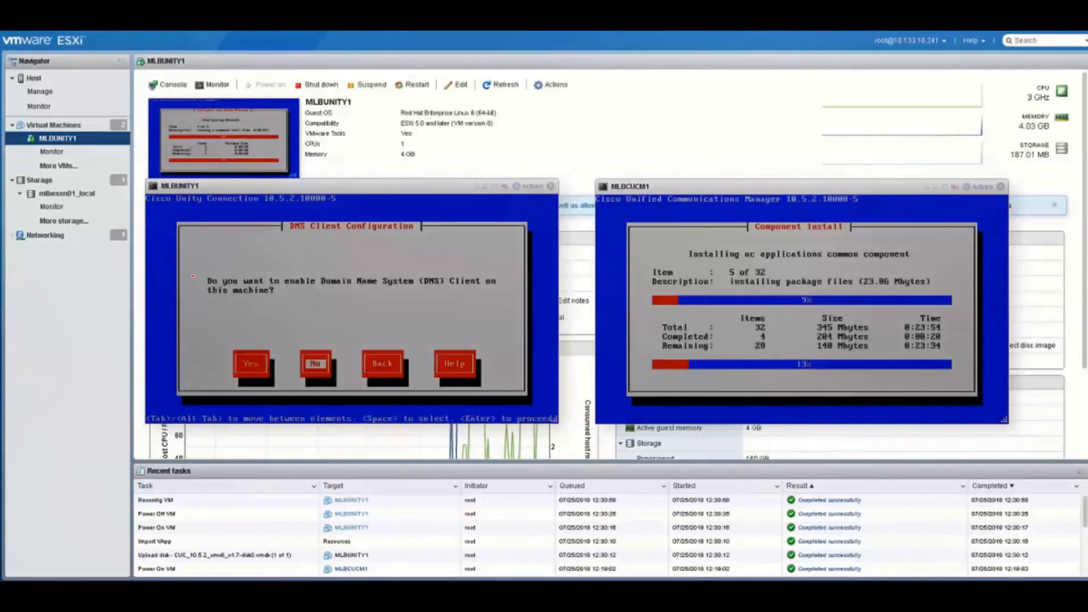
pyautogui.press('Return')
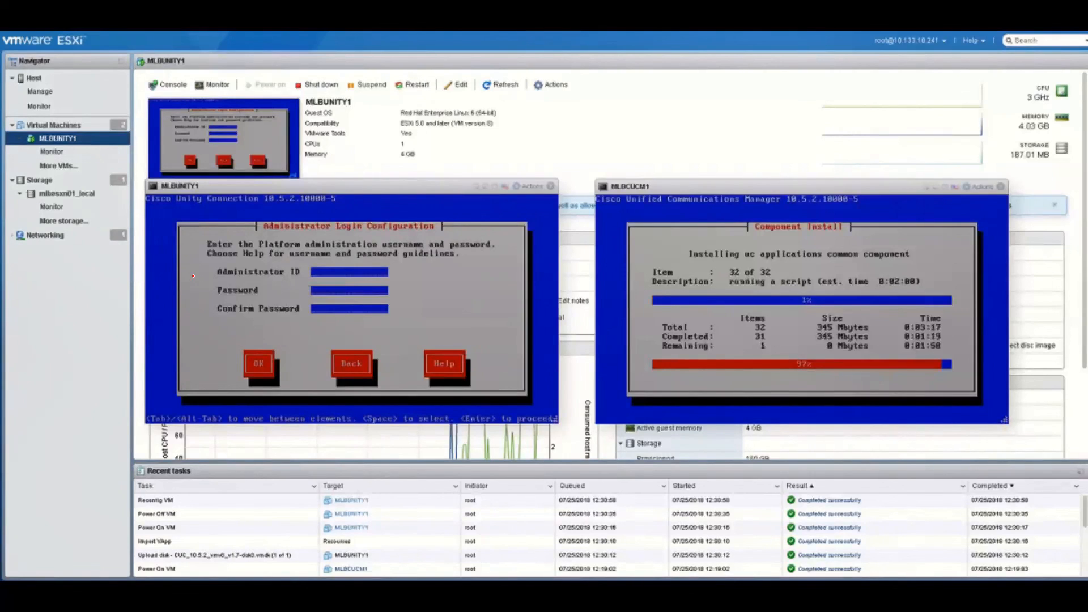
# Enter the platform administrator ID and password, confirm the password, and save the login
pyautogui.write('cc')
pyautogui.write('madm')
pyautogui.write('co')
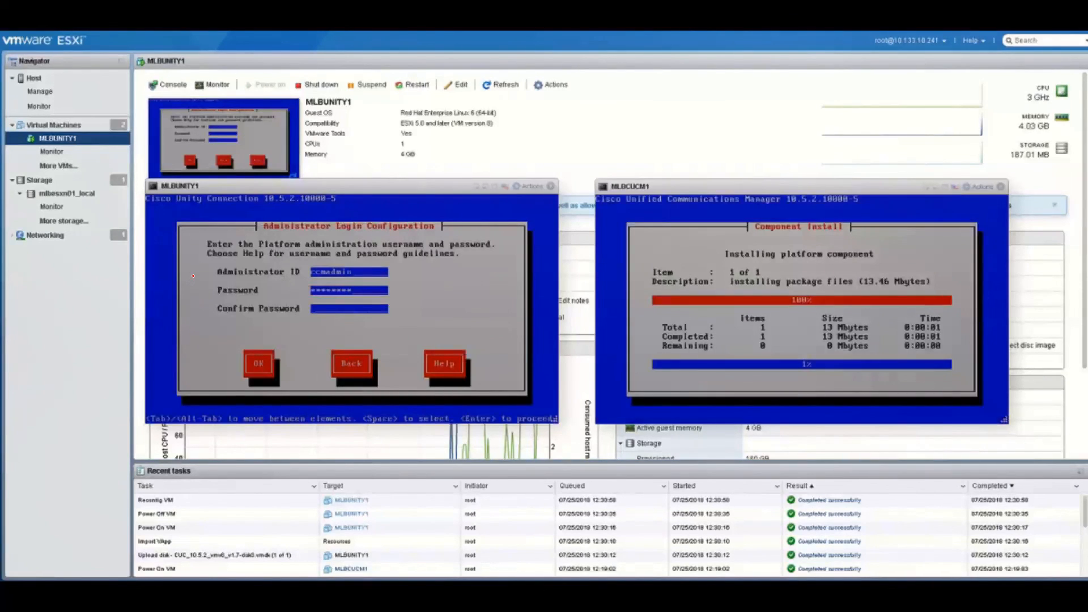
pyautogui.write('cisco123')
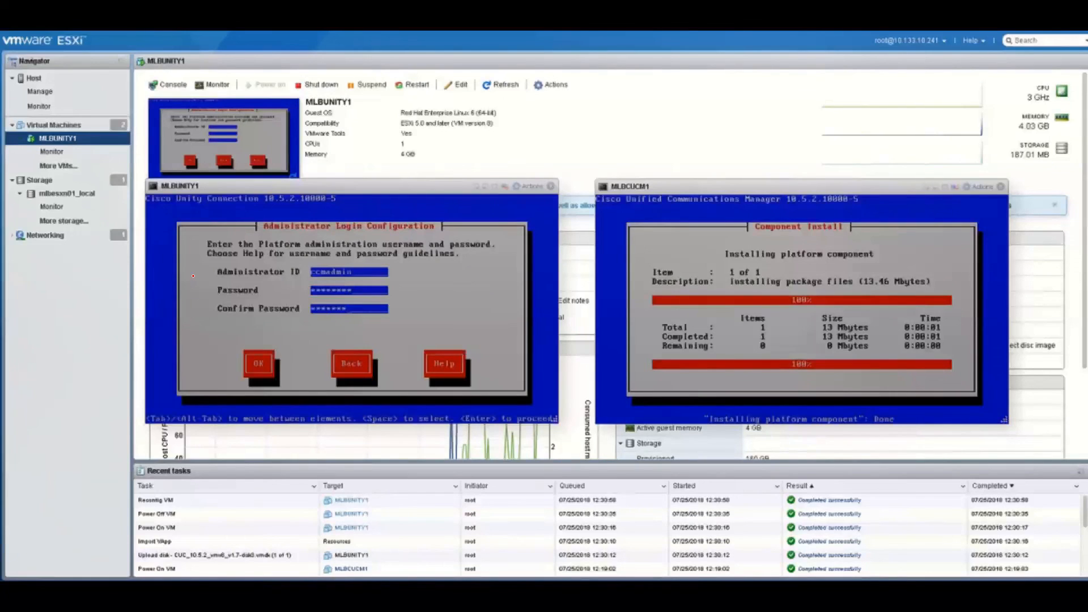
pyautogui.press('Tab')
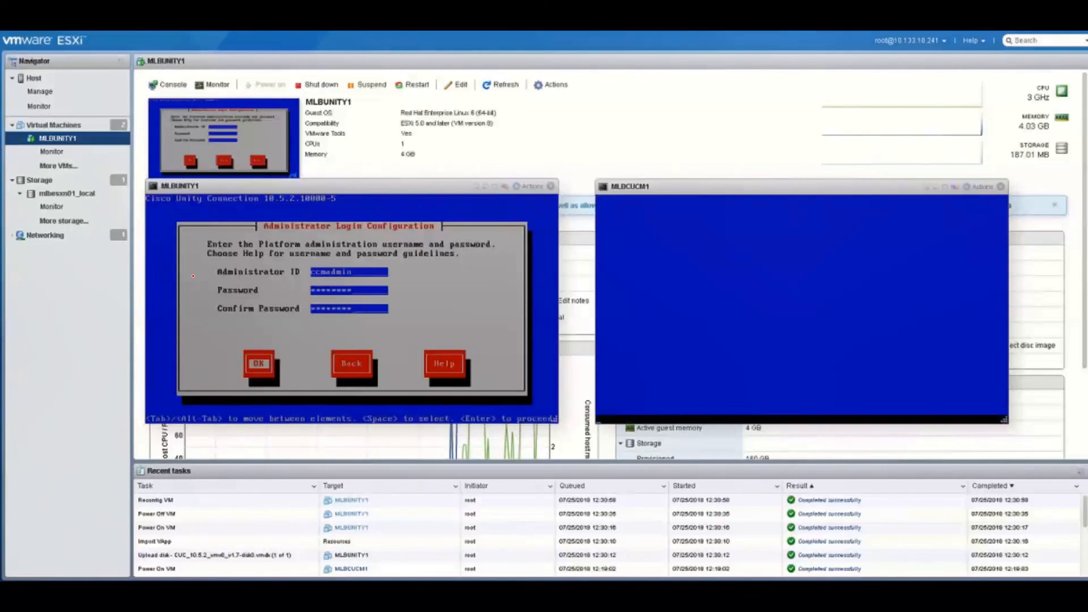
pyautogui.press('Return')
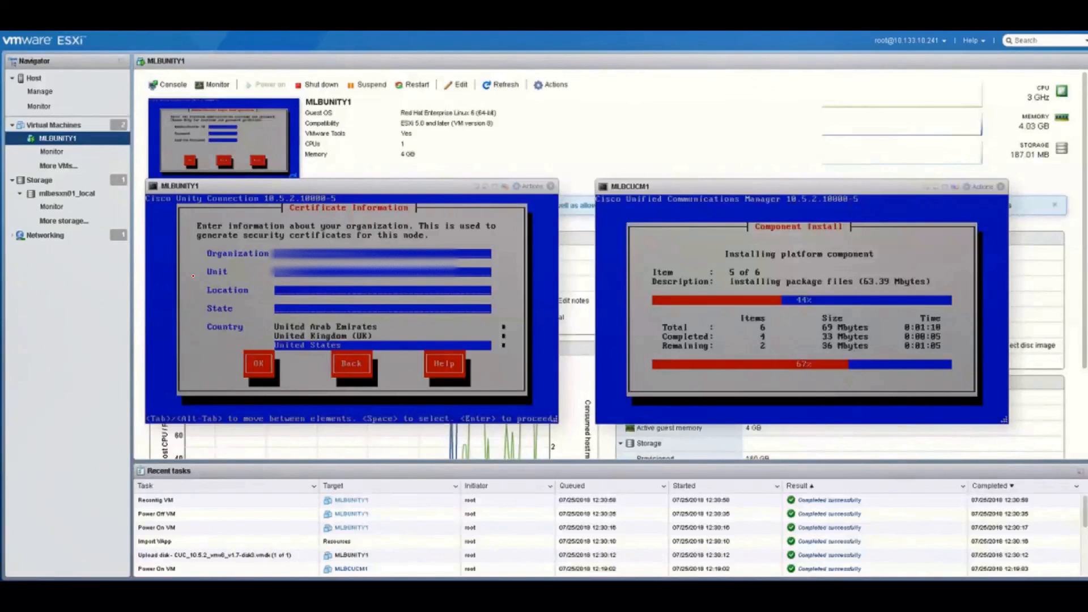
# Type 'Delh' into the certificate's Location field
pyautogui.write('Delh')
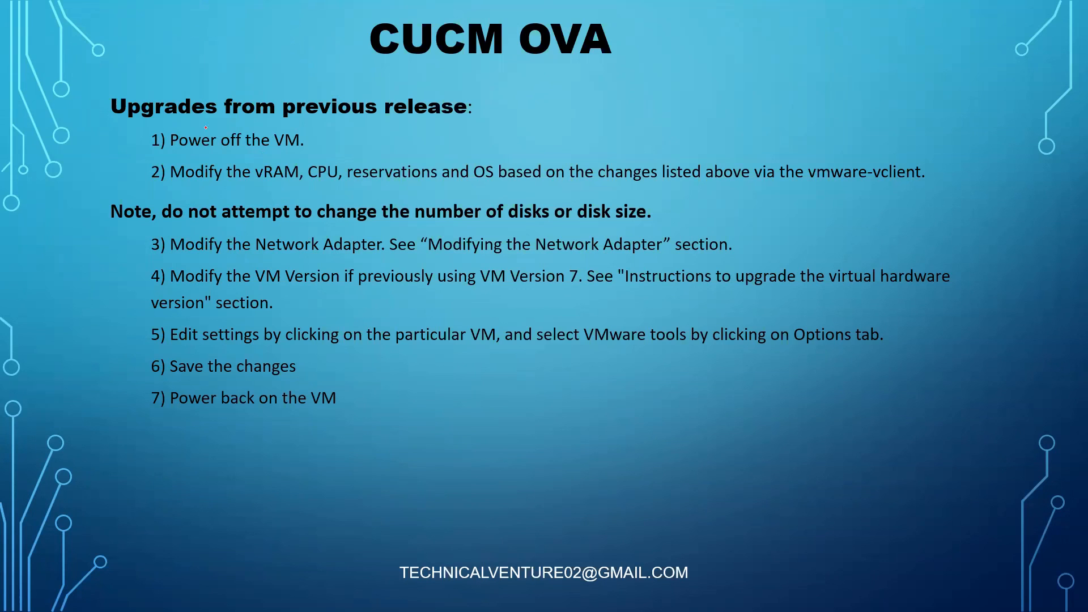
# Draw an ink tick beside '1) Power off the VM.' and bring up the slideshow menu
pyautogui.moveTo(105, 137); pyautogui.dragTo(171, 115)
pyautogui.rightClick(104, 175)
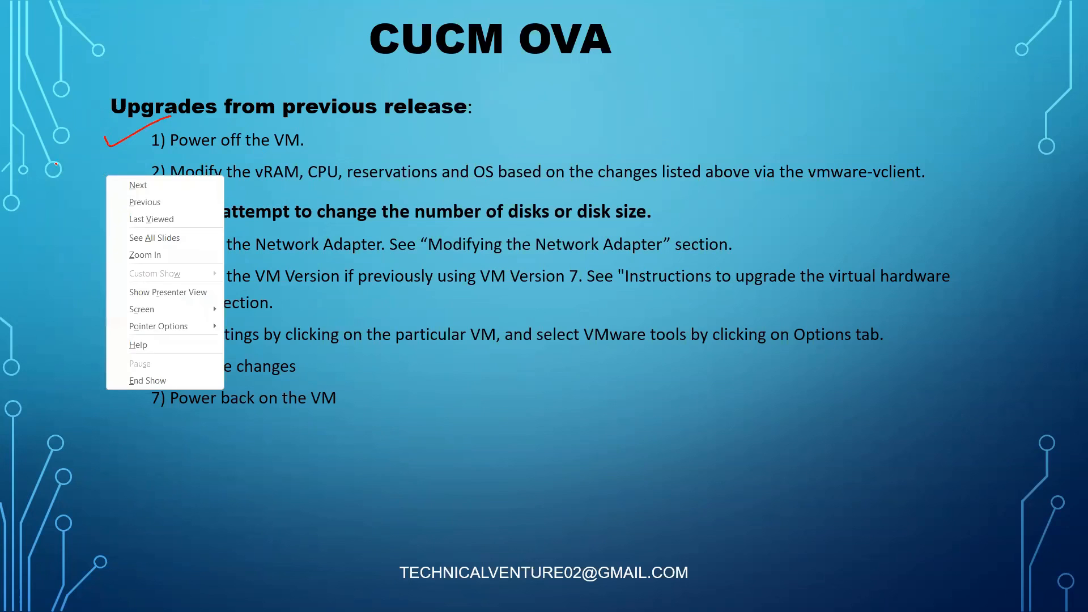
pyautogui.rightClick(56, 164)
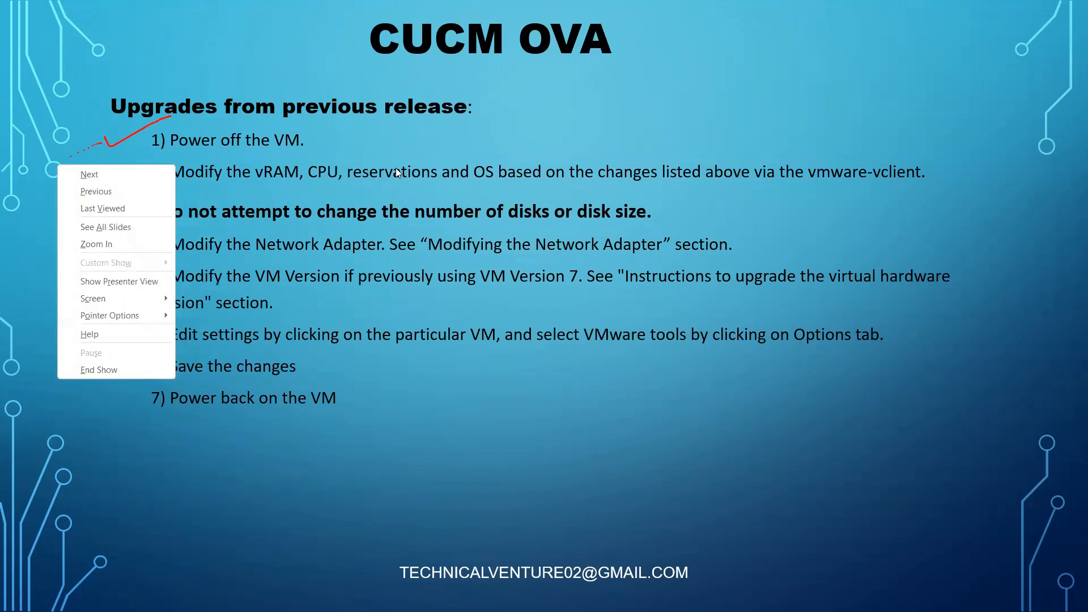